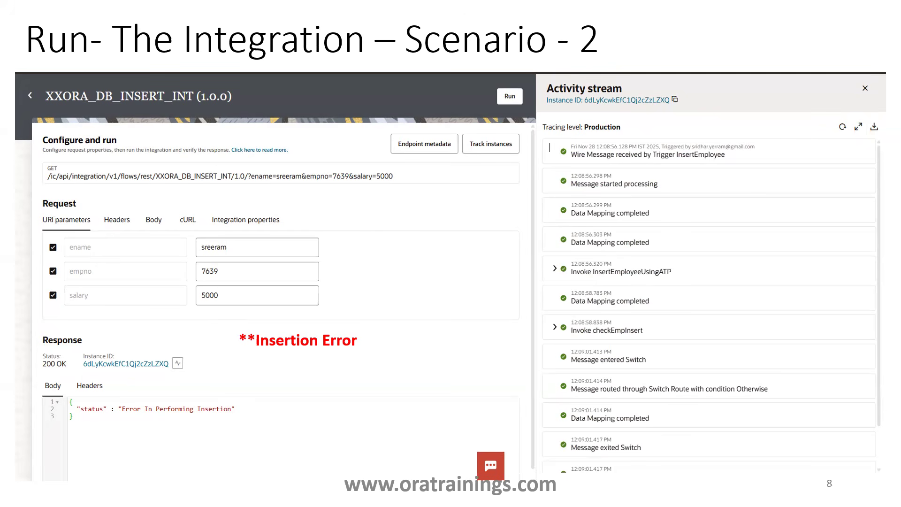
Step: Leave the slide show, copy the XXORA_DB_INSERT_INT integration name in the browser, and return to the integrations list
key("Escape")
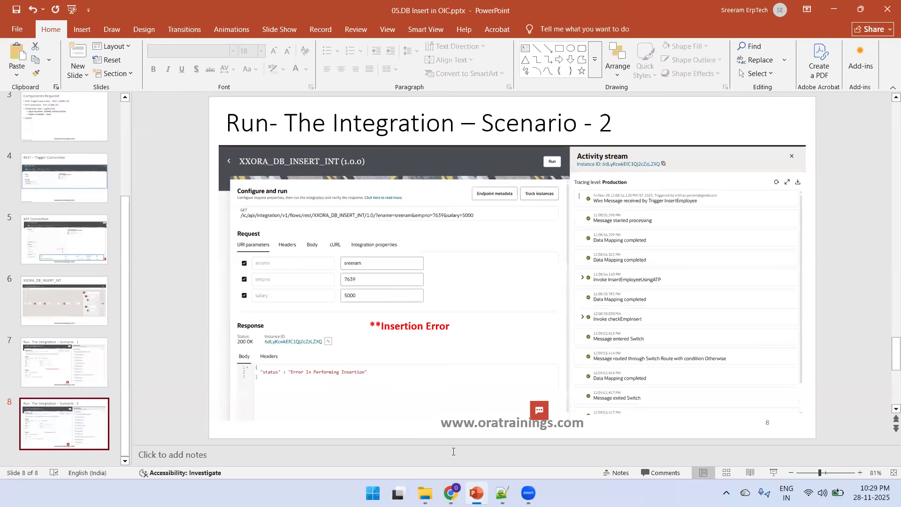
left_click(450, 493)
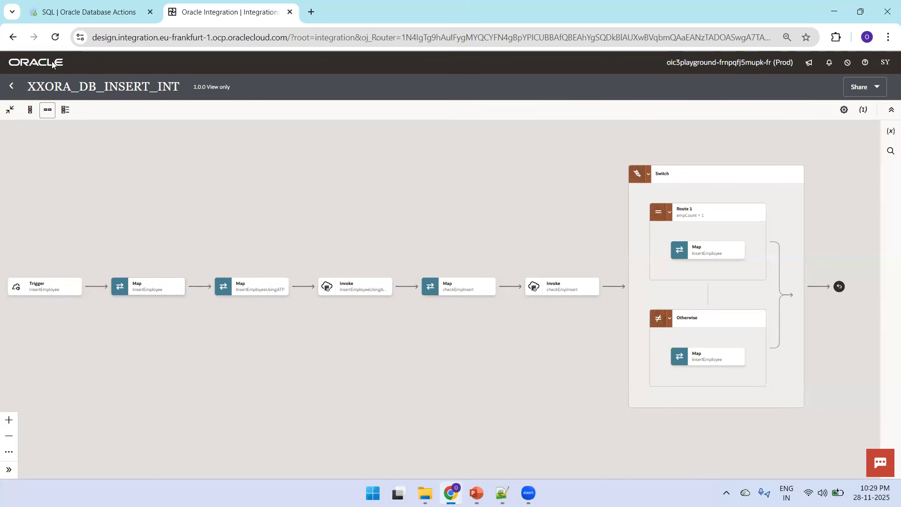
double_click(92, 83)
key("ctrl+c")
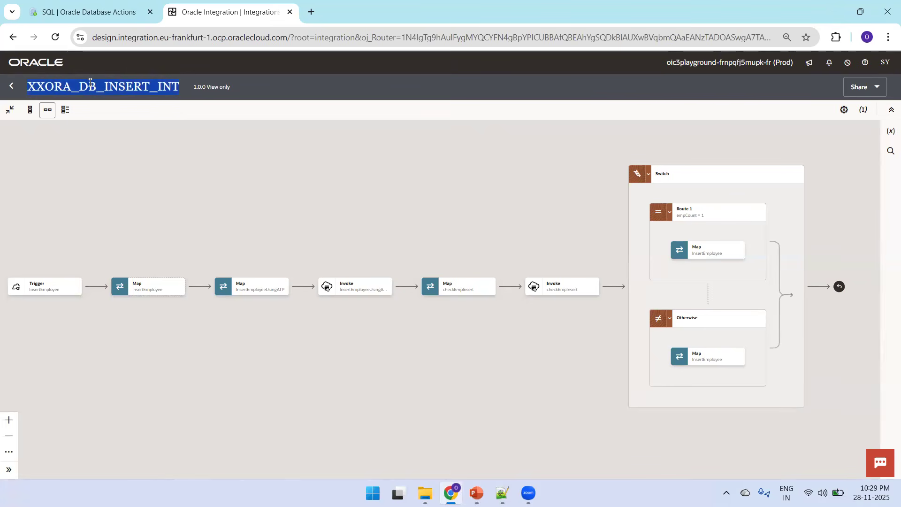
left_click(12, 86)
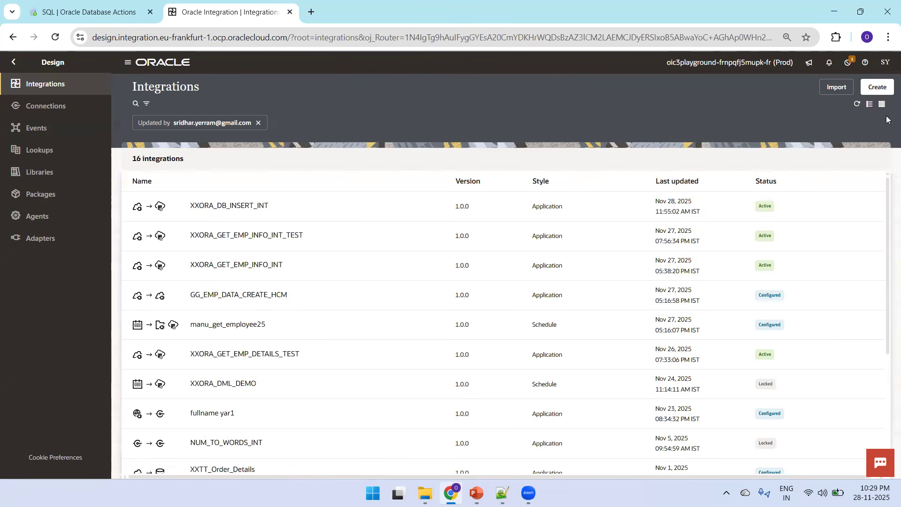
Step: Create an Application integration named XXORA_DB_INSERT_INT_TEST
left_click(878, 88)
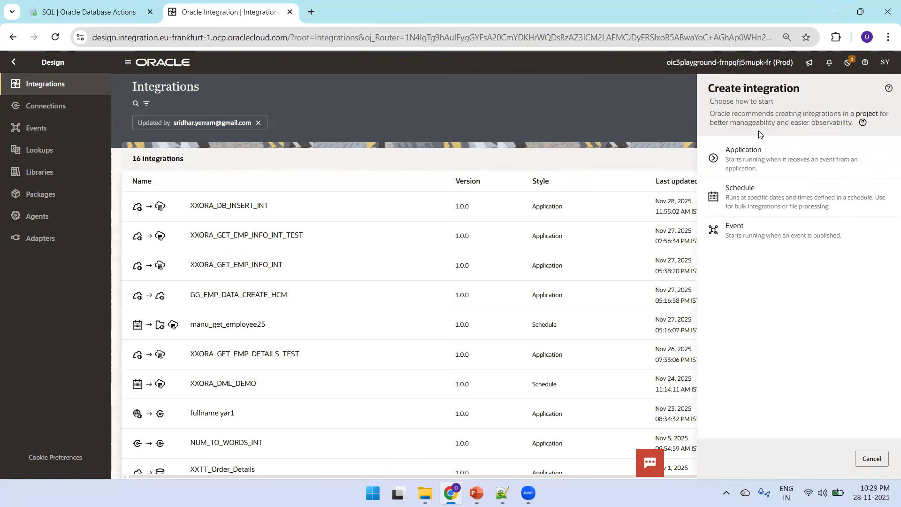
left_click(750, 160)
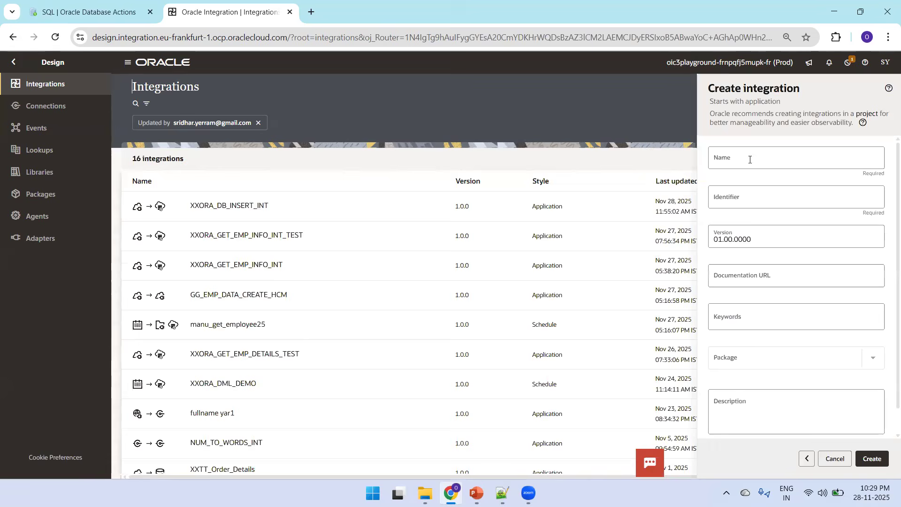
left_click(750, 160)
key("ctrl+v")
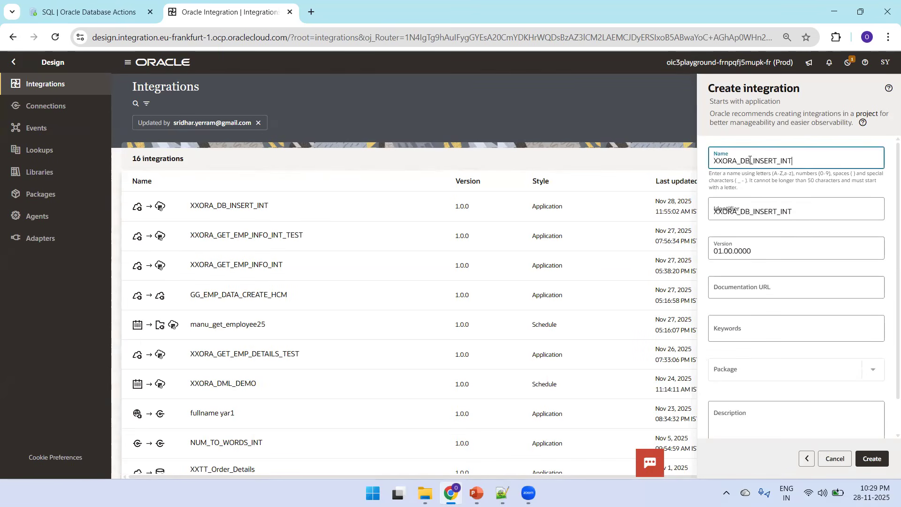
type("_TEST")
left_click(872, 459)
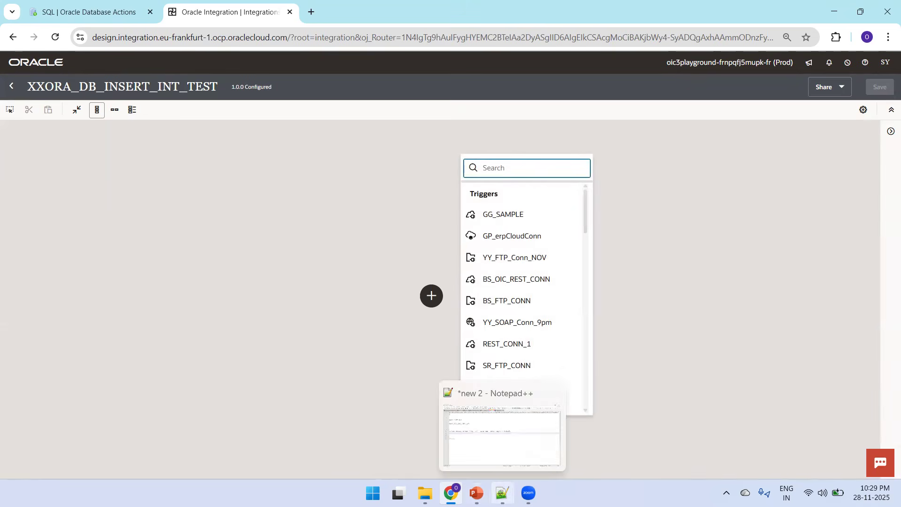
Step: Copy REST_CONN_OIC from Notepad++ and add it as the integration's trigger connection
left_click(502, 493)
double_click(93, 121)
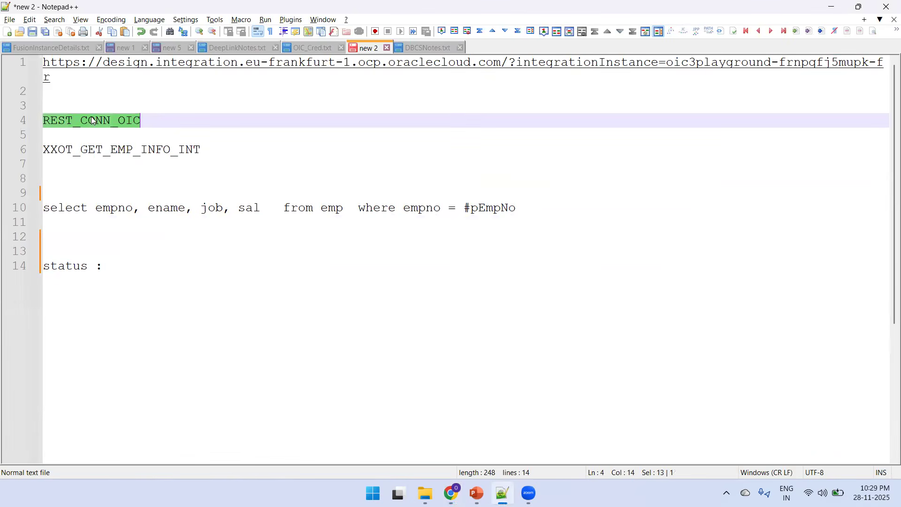
key("ctrl+c")
key("alt+Tab")
key("ctrl+v")
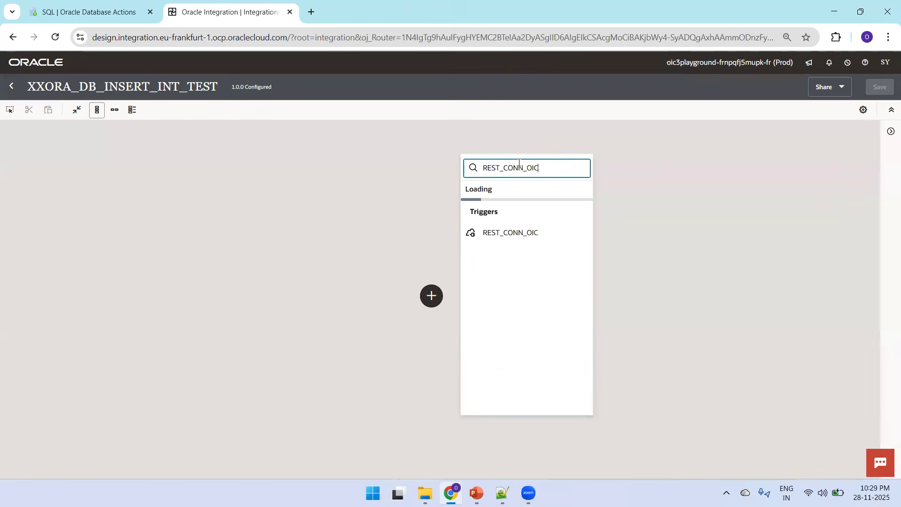
left_click(511, 227)
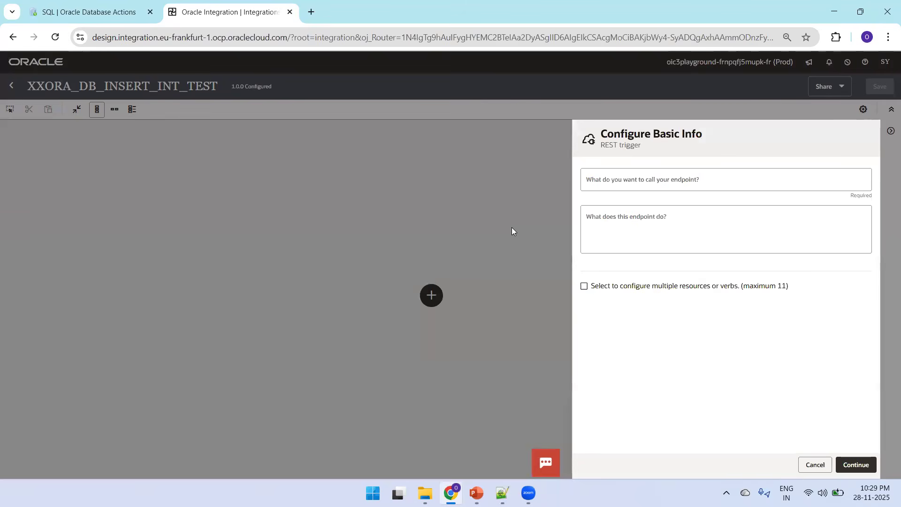
Step: Name the REST endpoint InsertEmployeeDetails with description Insert Employee and continue
left_click(674, 185)
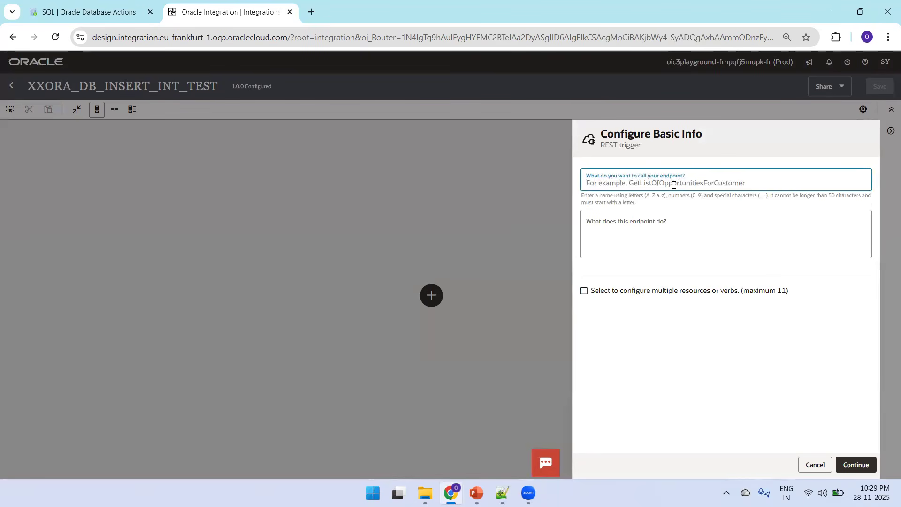
type("InsertEmployeeDetails")
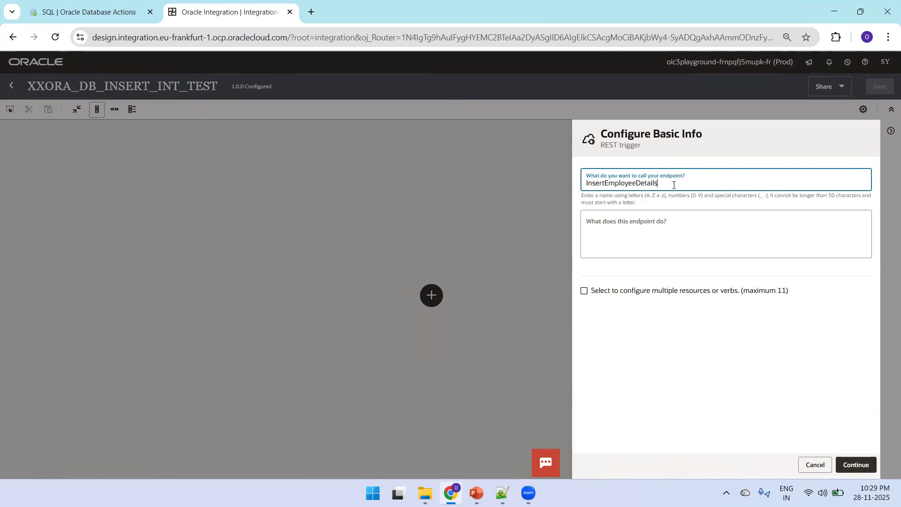
key("Tab")
type("In")
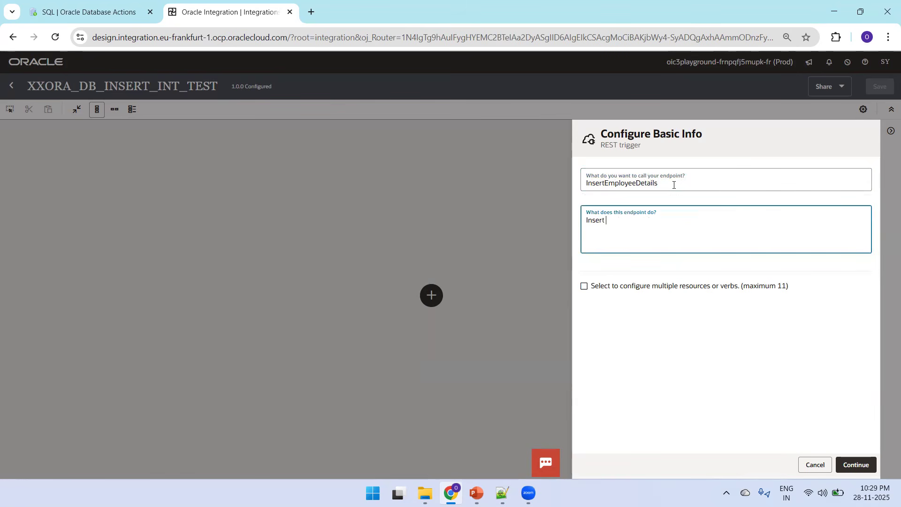
type("sert Employee Details")
left_click(857, 465)
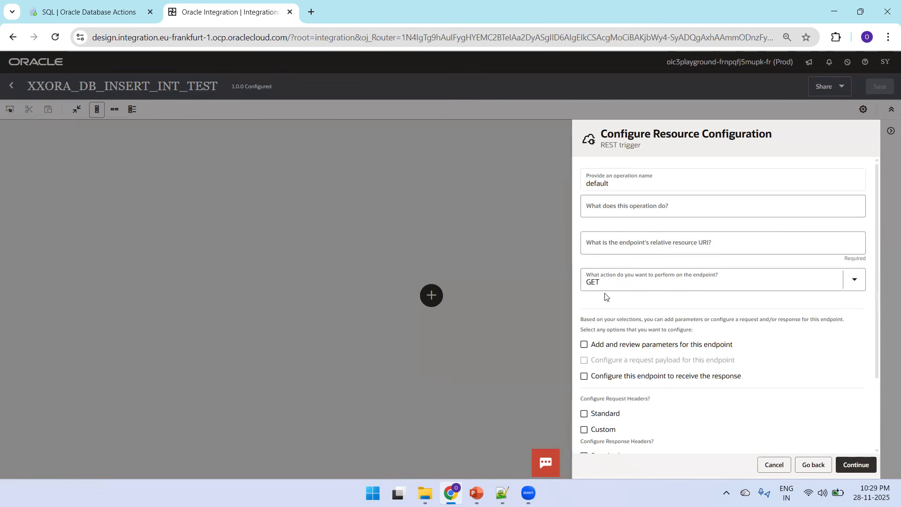
Step: Enable endpoint parameters and a response, describe the operation as insertEmployee, set the relative URI to /, and continue
left_click(583, 346)
left_click(643, 209)
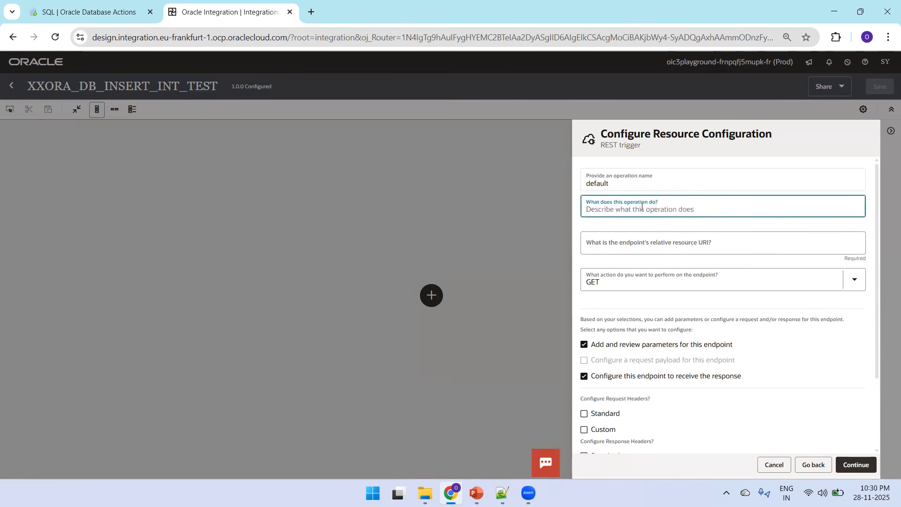
type("insertEmployee")
left_click(629, 242)
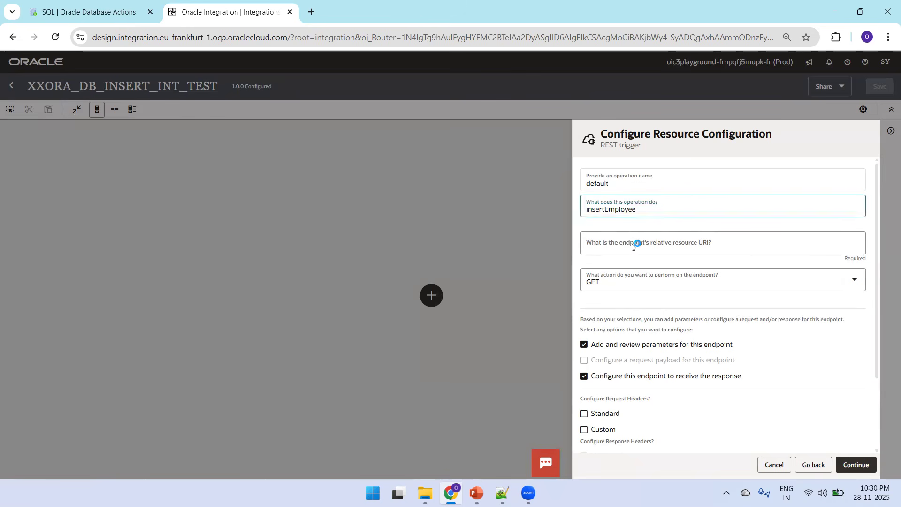
type("/")
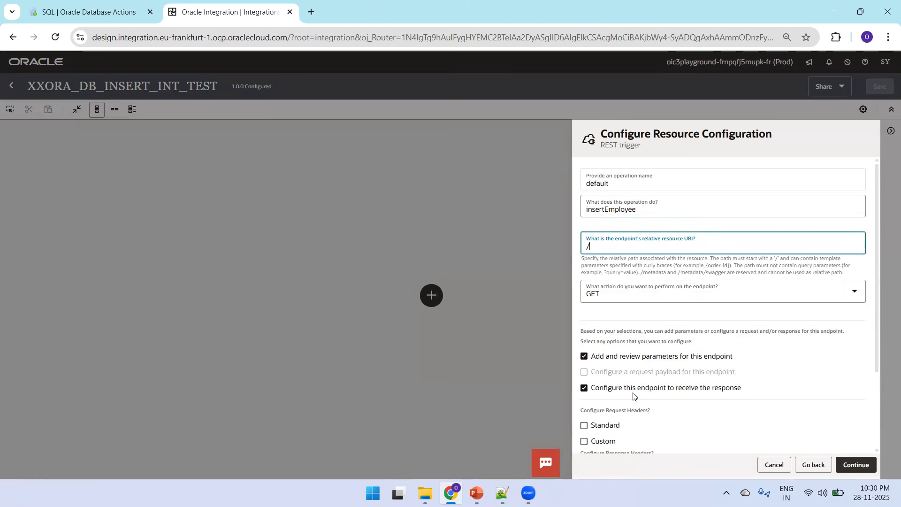
left_click(853, 468)
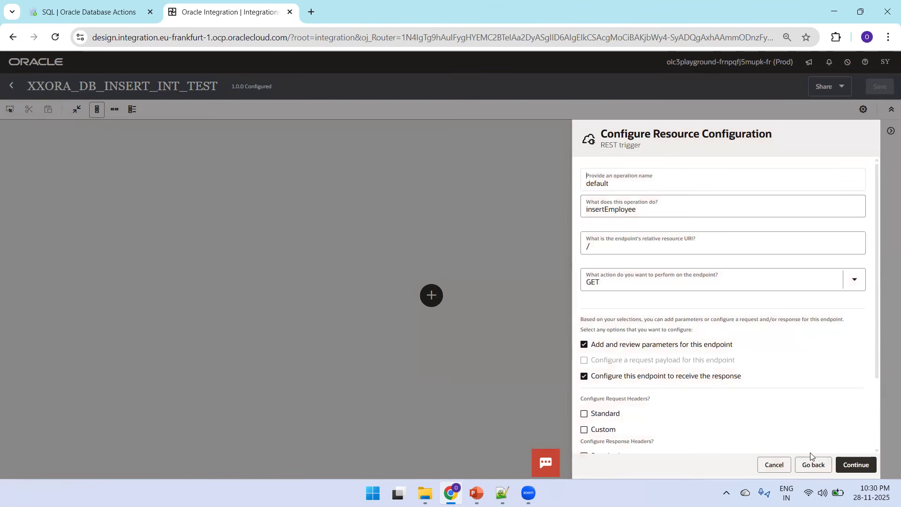
scroll(876, 438, "down", 2)
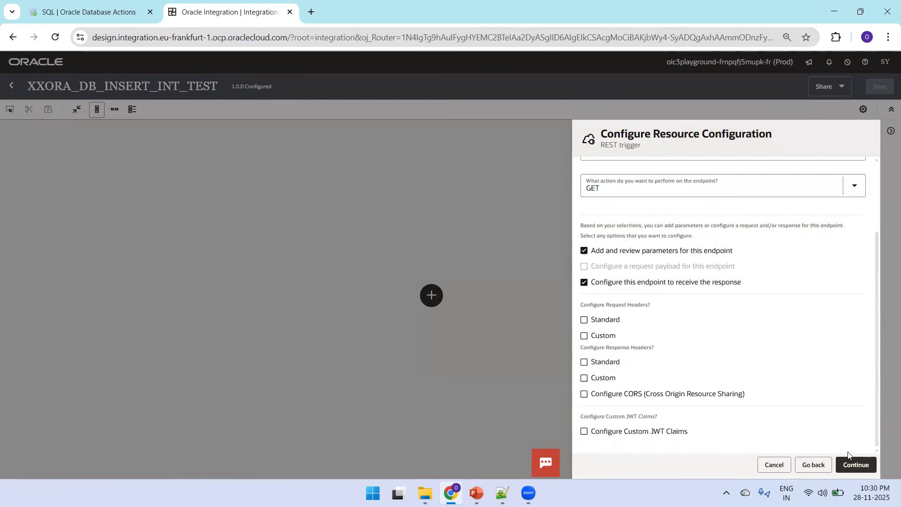
left_click(856, 465)
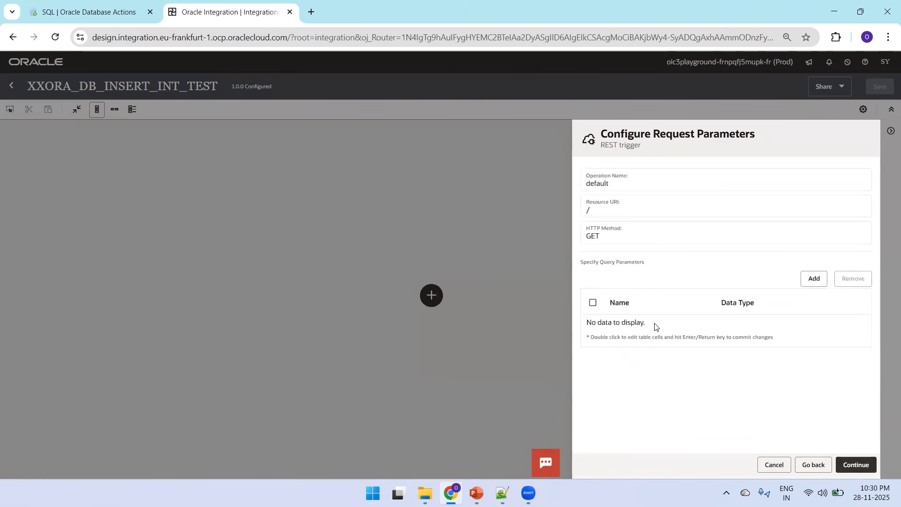
Step: Add three query parameter rows and define the first as empno with data type integer
left_click(815, 284)
left_click(815, 284)
left_click(815, 284)
double_click(648, 330)
type("empno")
key("Return")
left_click(740, 326)
double_click(768, 327)
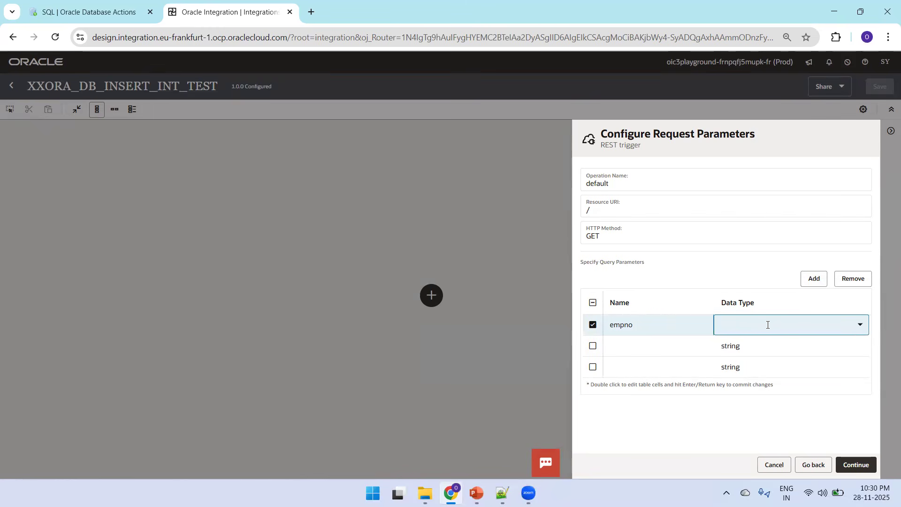
left_click(854, 329)
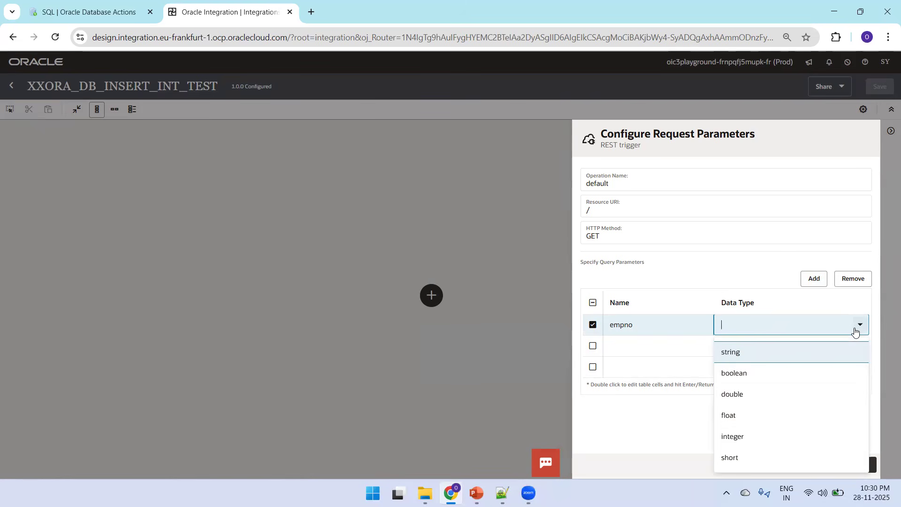
left_click(734, 437)
Step: Name the second query parameter ename with data type string
double_click(664, 347)
type("ename")
key("Return")
double_click(762, 351)
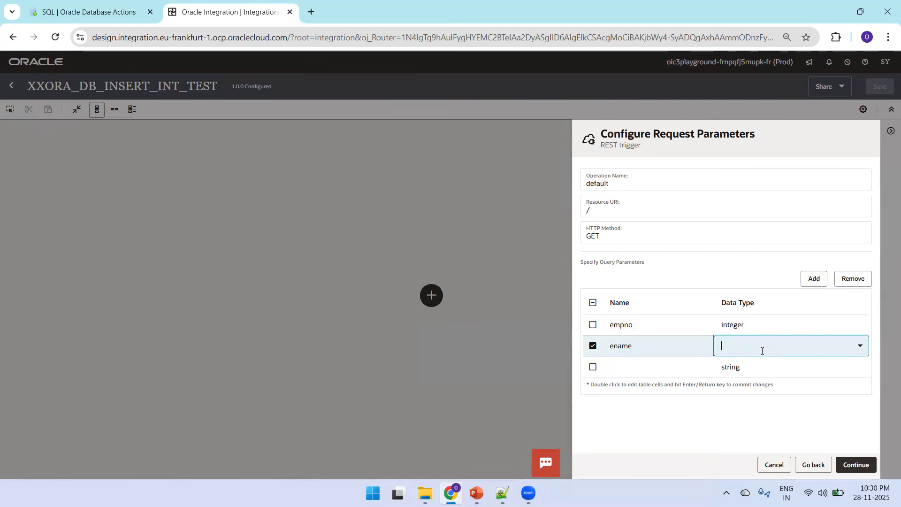
Step: Name the third query parameter salary with data type integer and continue to the response setup
double_click(651, 364)
type("salary")
key("Return")
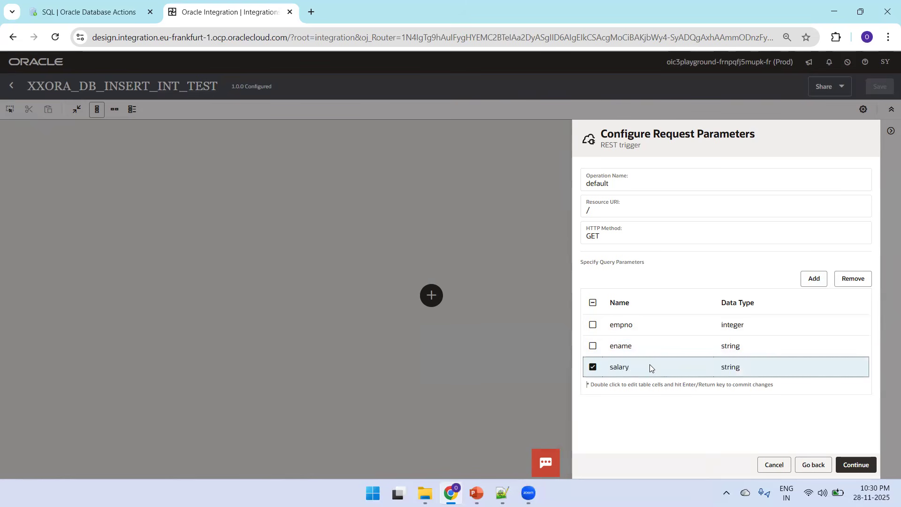
double_click(739, 366)
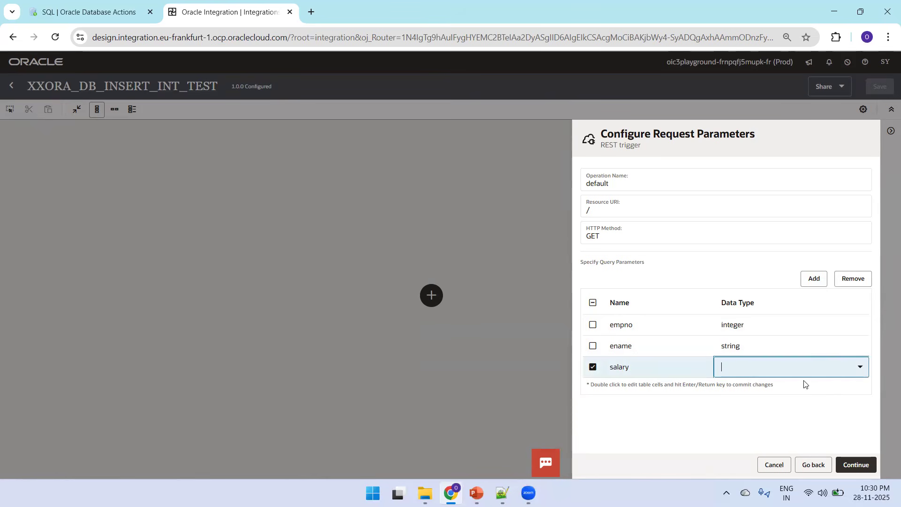
left_click(859, 367)
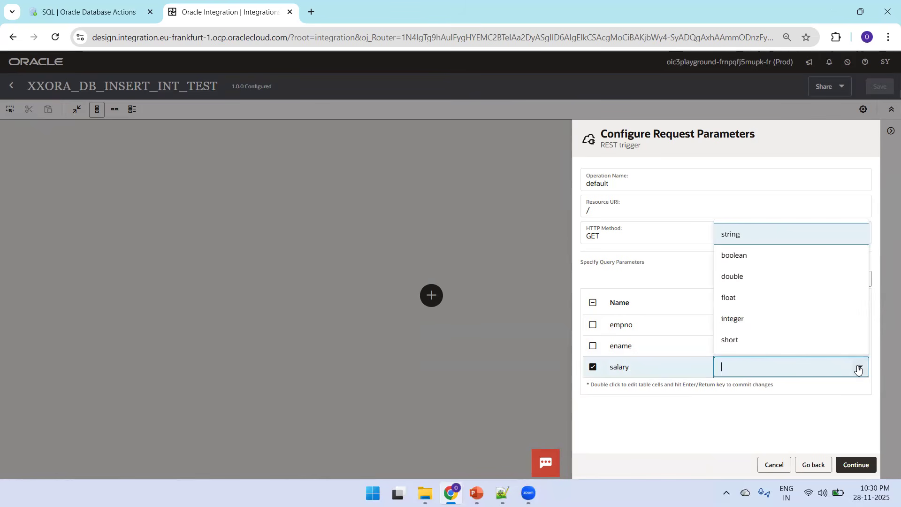
left_click(736, 321)
left_click(857, 465)
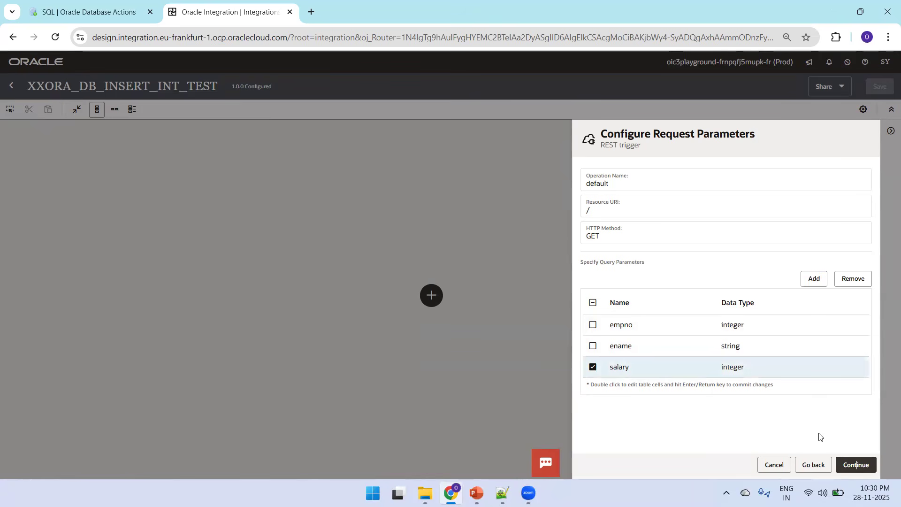
left_click(853, 463)
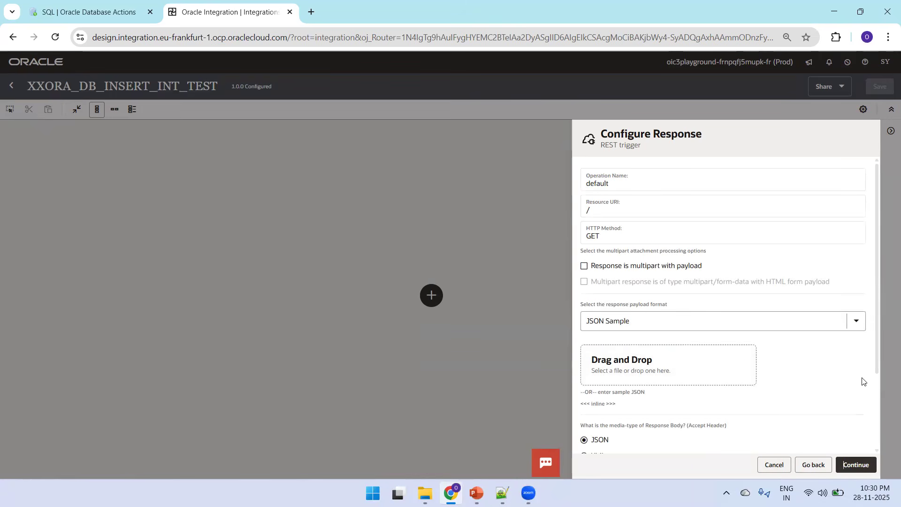
Step: Define the response with inline sample JSON {"status" : "Record Inserted Successfully"} and continue to the summary
left_click(597, 405)
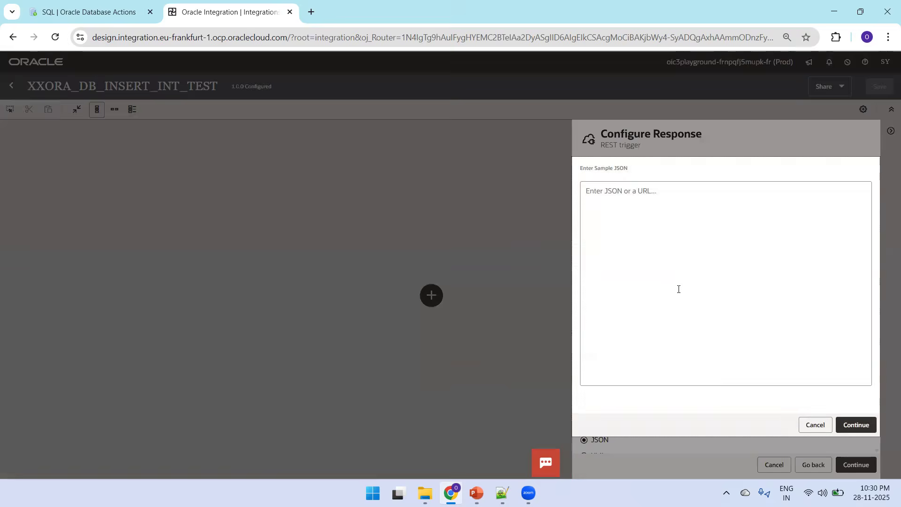
type("{")
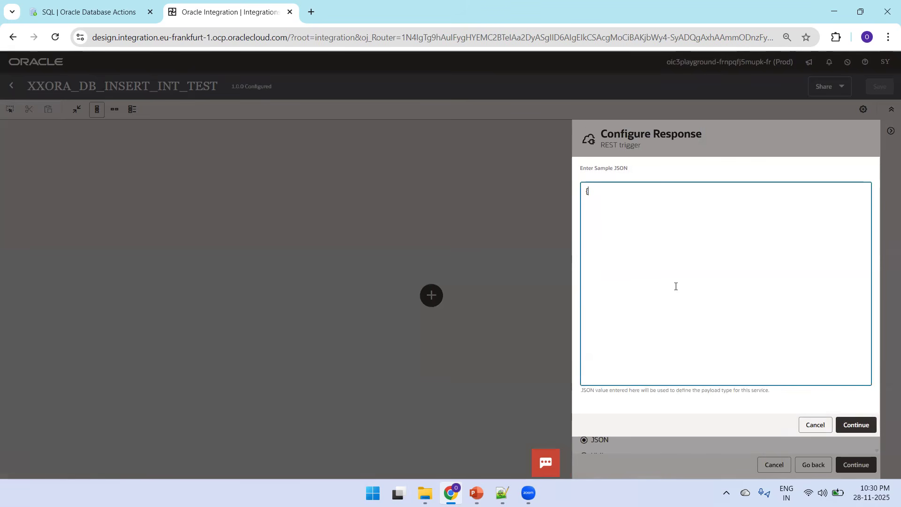
type("\"status\" :")
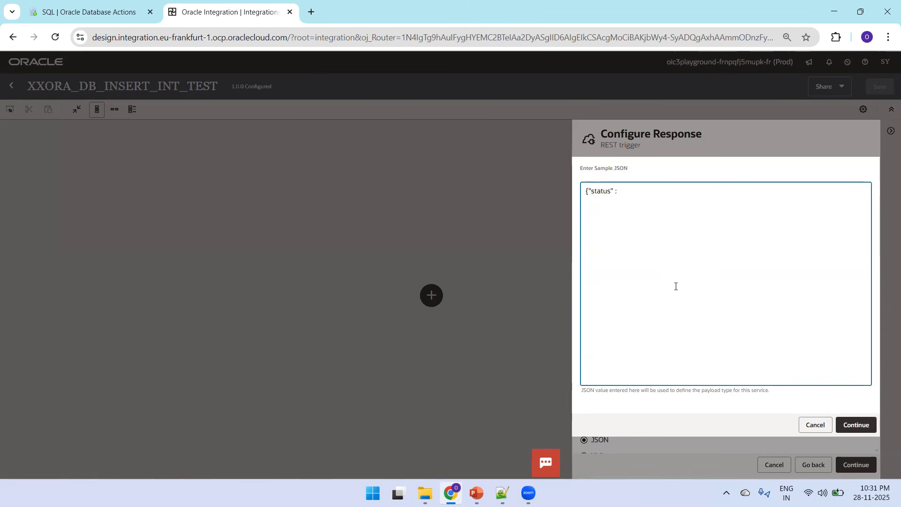
type("serted Successfully \"")
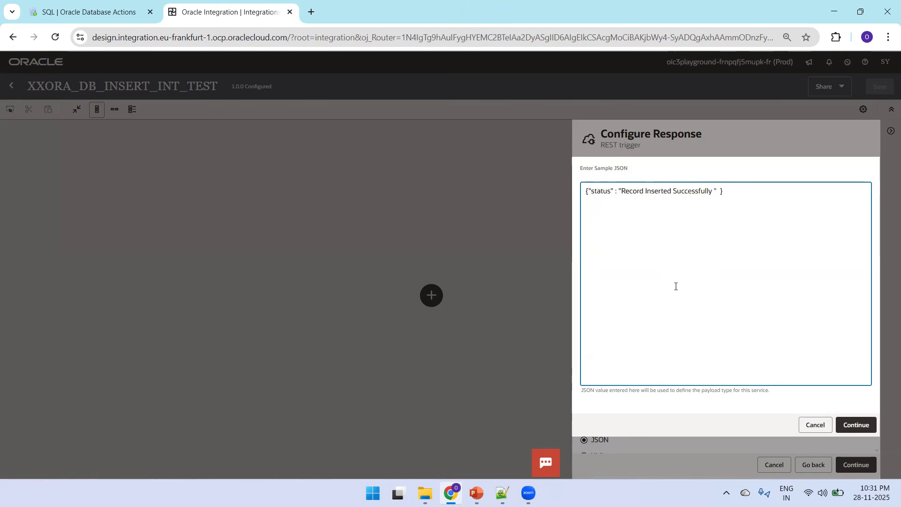
left_click(859, 426)
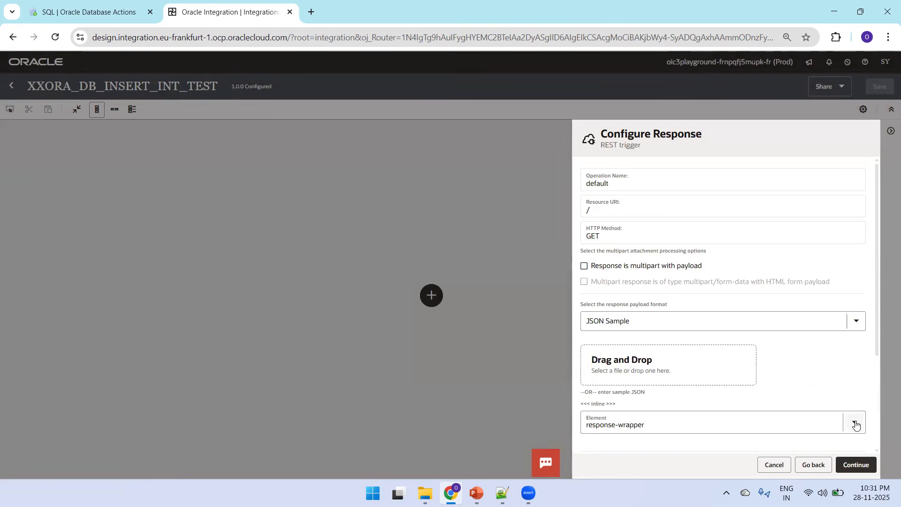
left_click(857, 465)
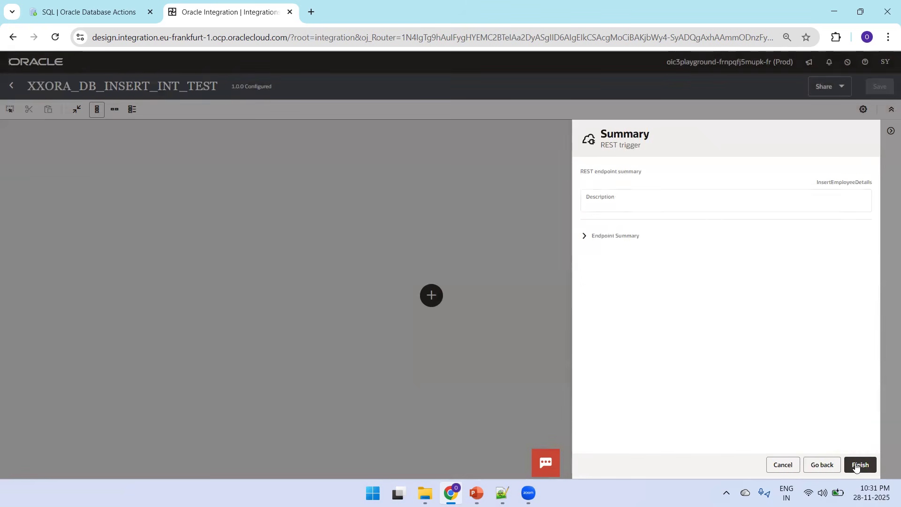
Step: Finish the REST trigger setup and add an invoke after the map using the ATP_CONN_OT connection
left_click(860, 464)
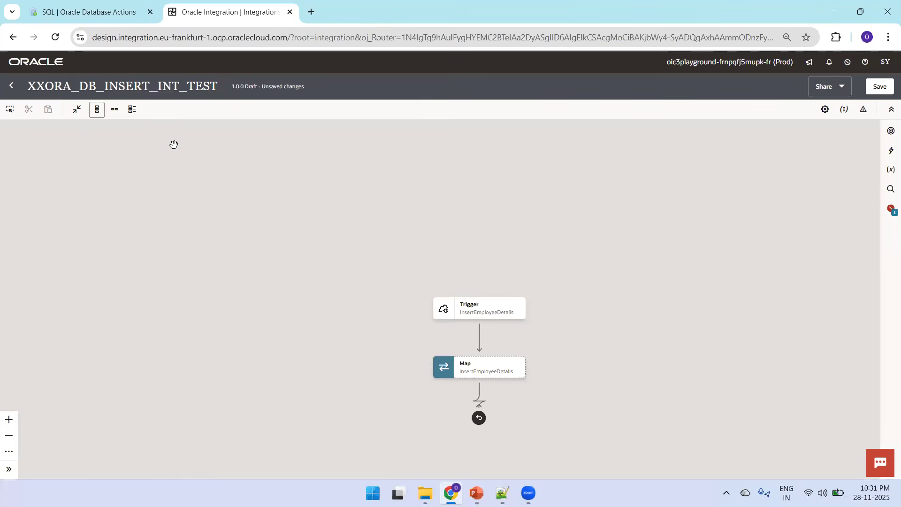
left_click(115, 110)
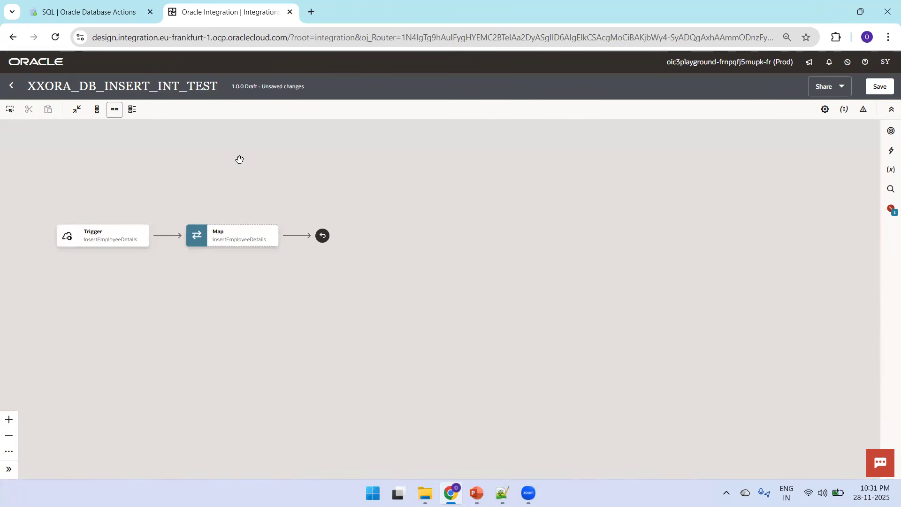
mouse_move(296, 236)
left_click(296, 236)
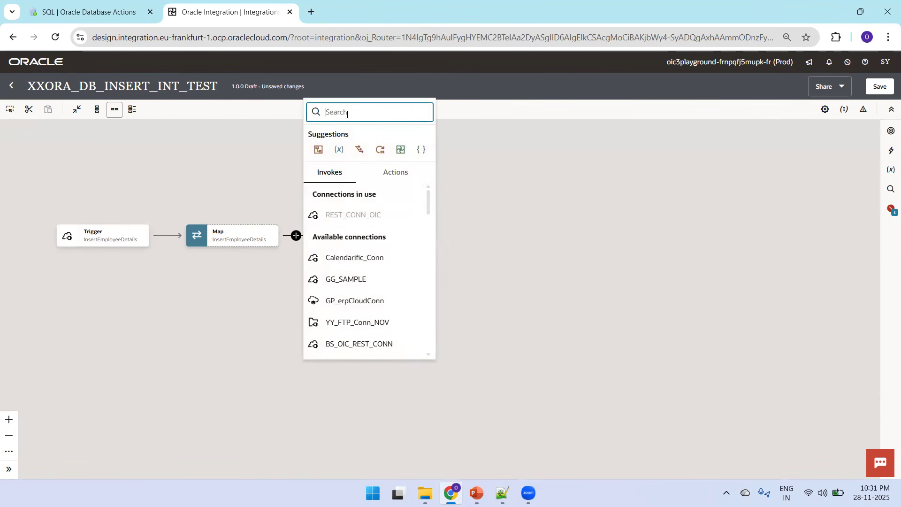
type("ATP_C")
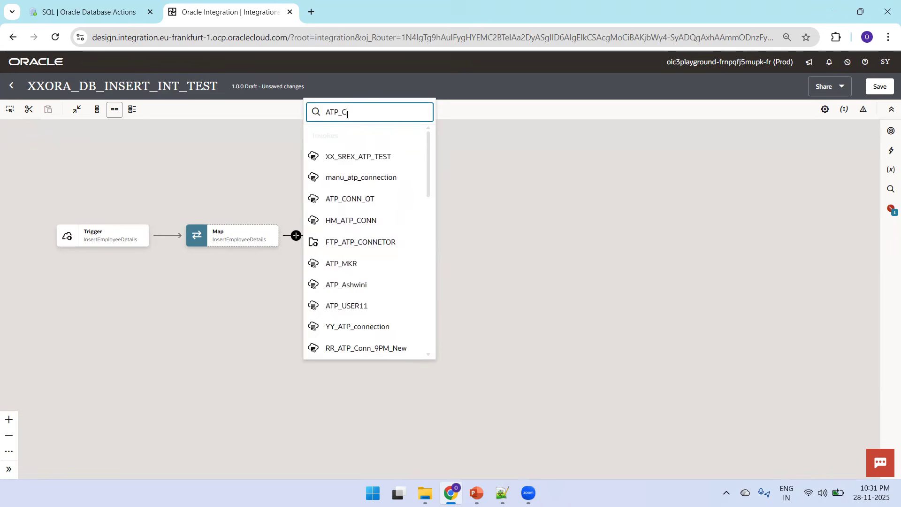
type("ONN_")
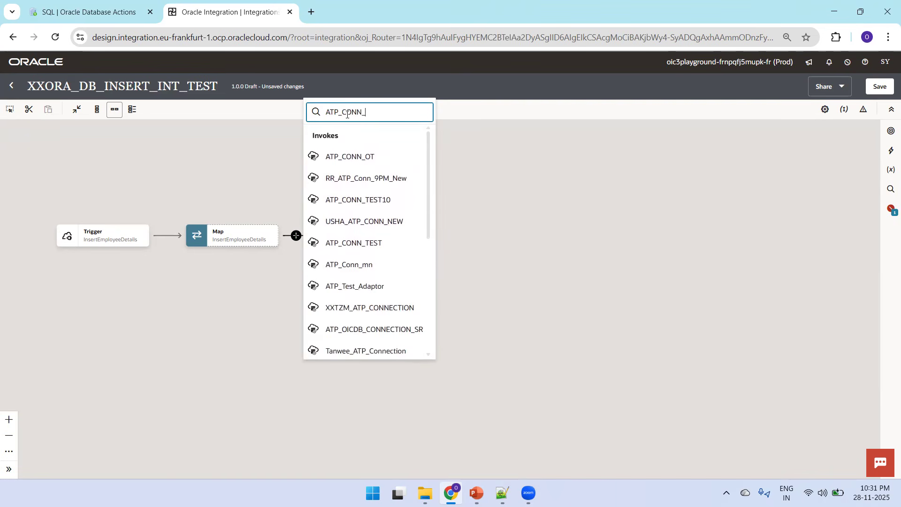
left_click(369, 156)
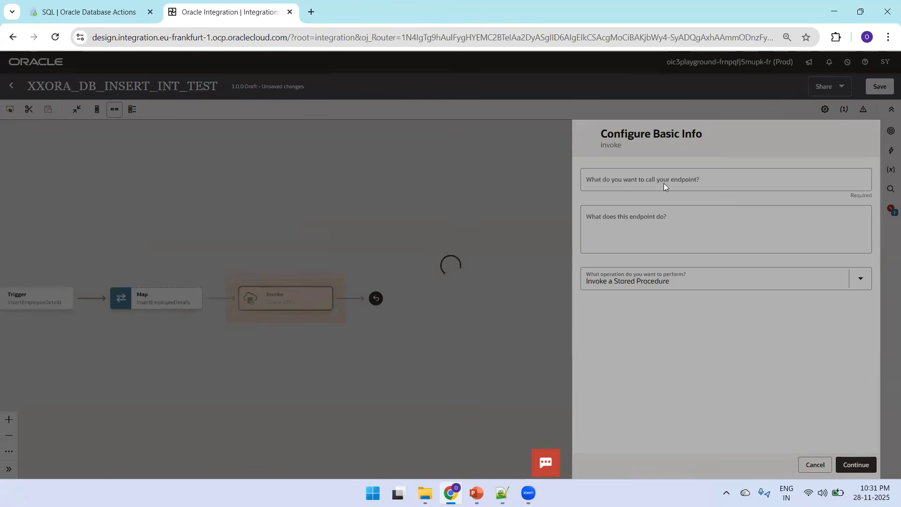
Step: Name the endpoint InsertEmpUsingATP, choose Perform an Operation On a Table with Insert, and continue
type("Ins")
key("BackSpace")
key("BackSpace")
key("BackSpace")
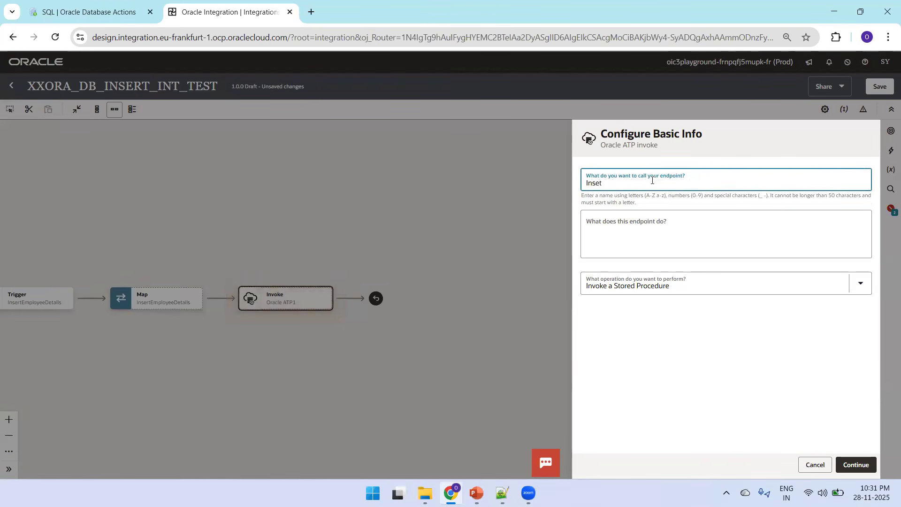
type("rtEmpUsingATP")
left_click(677, 275)
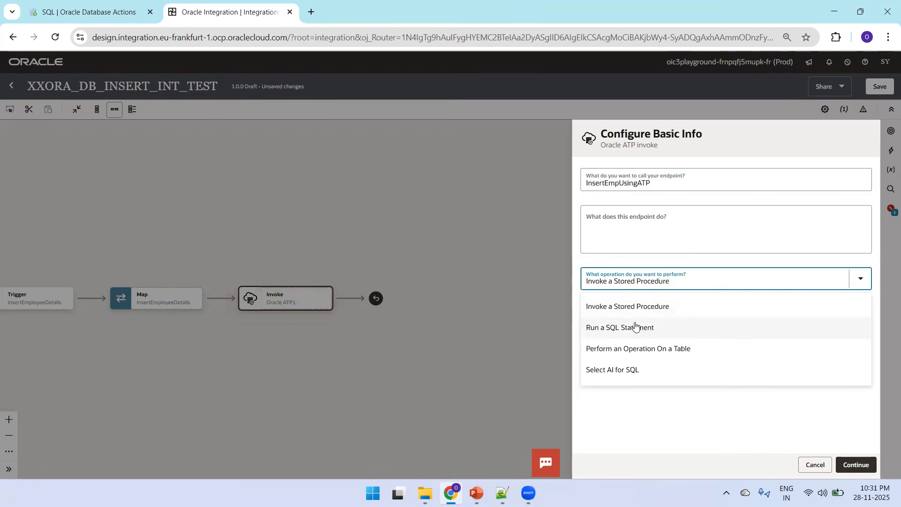
left_click(625, 349)
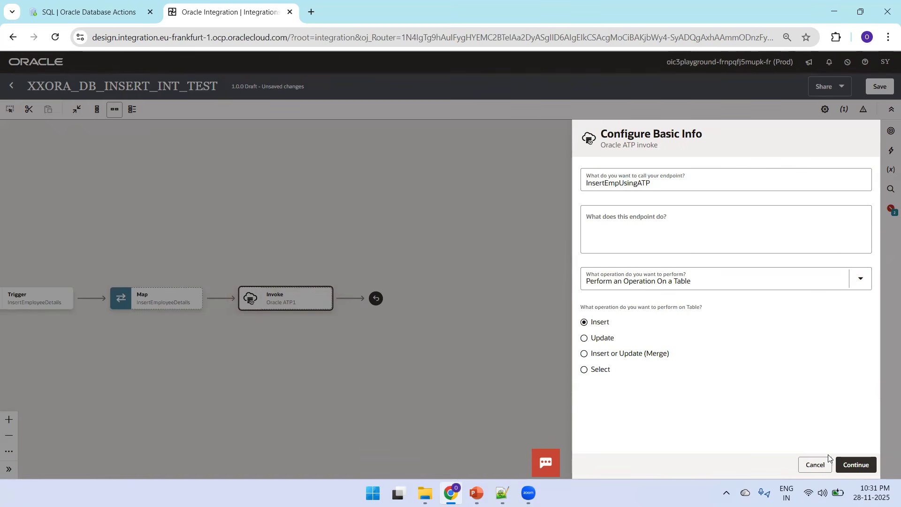
left_click(857, 465)
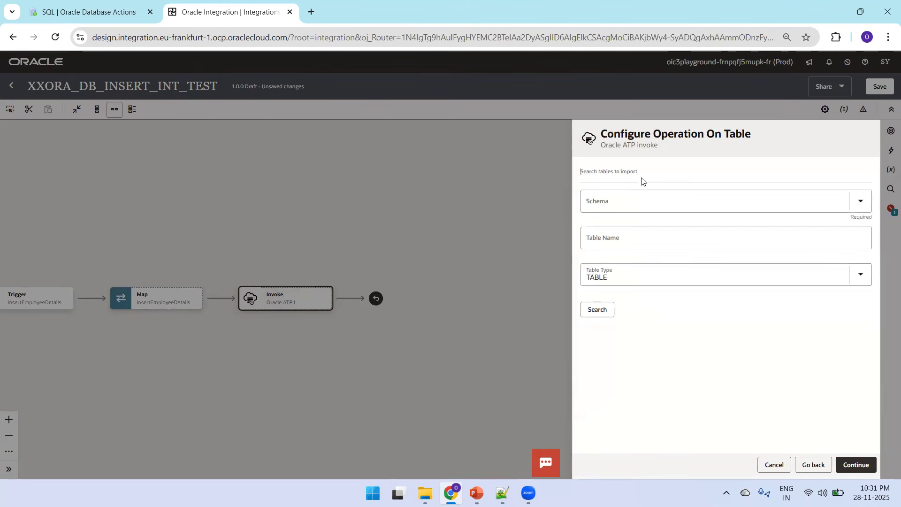
Step: Search schema SREERAM for the EMP table, move it to the selected list, and import it
left_click(619, 199)
type("SREERAM")
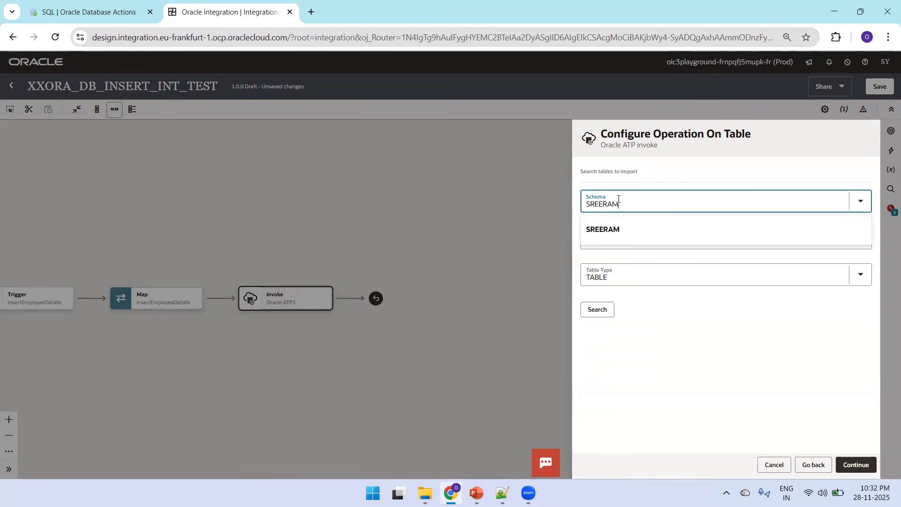
left_click(610, 231)
left_click(616, 239)
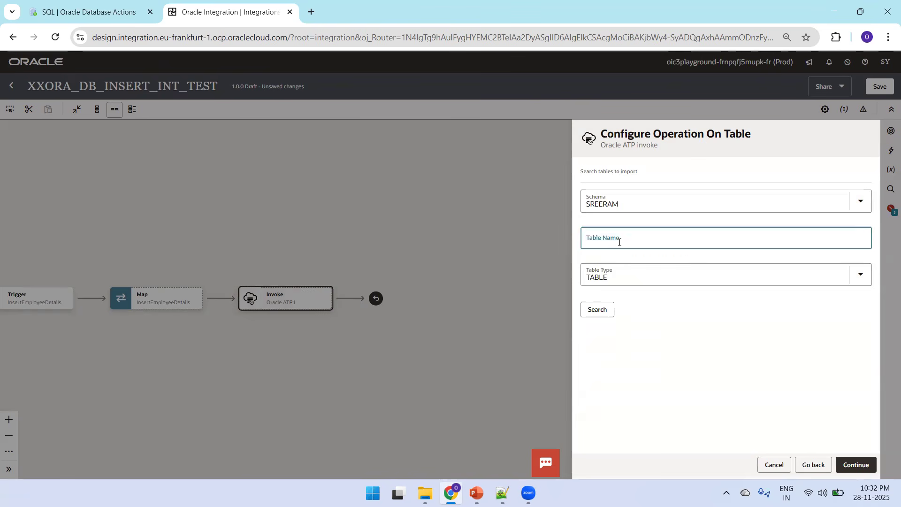
type("EP")
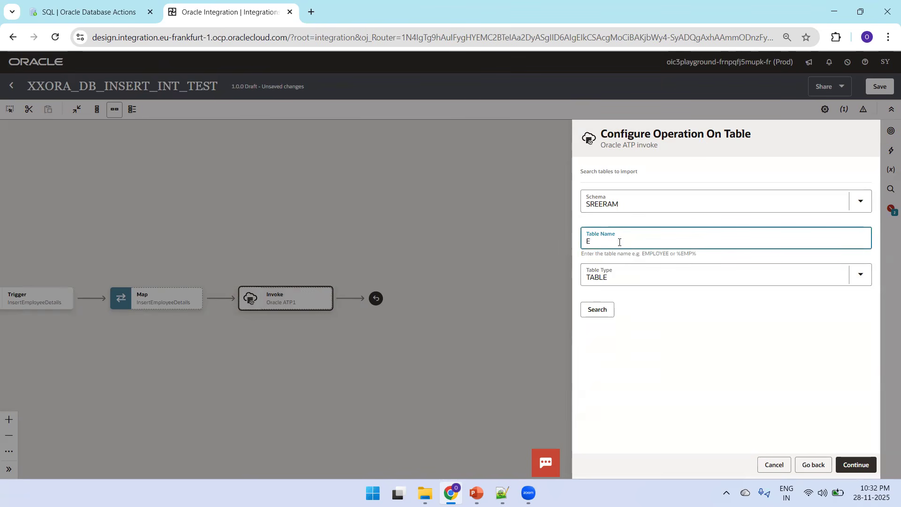
left_click(611, 309)
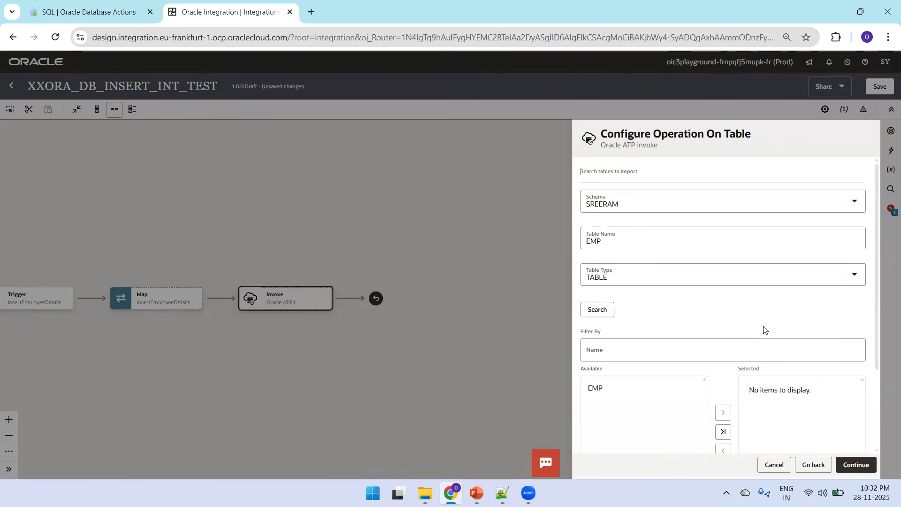
left_click(723, 413)
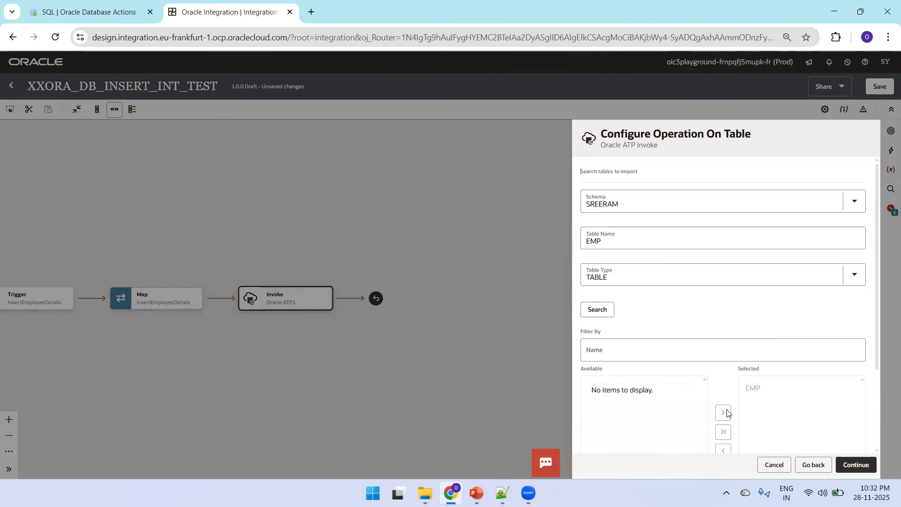
scroll(878, 417, "down", 1)
scroll(878, 417, "down", 2)
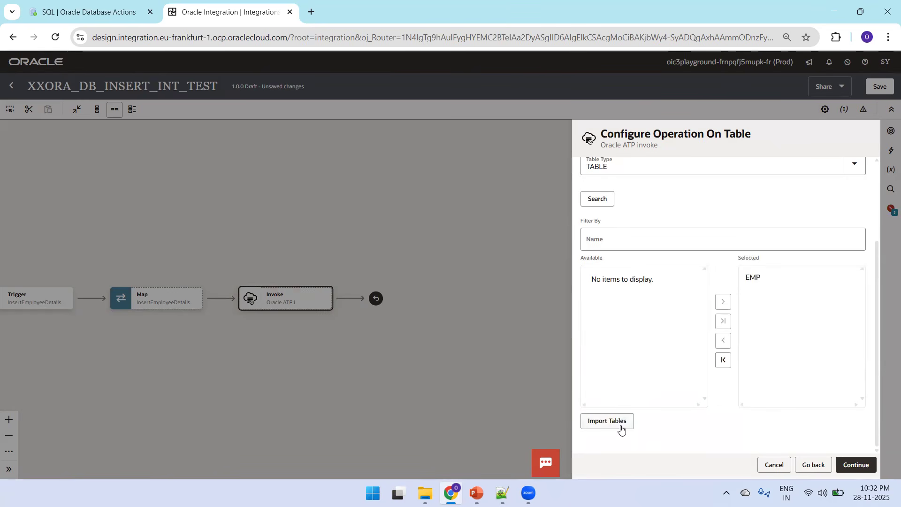
left_click(774, 281)
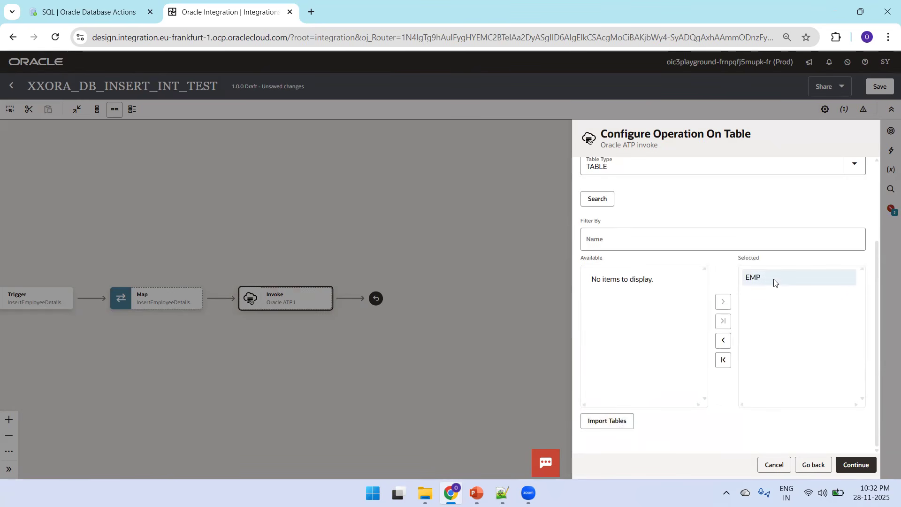
left_click(626, 422)
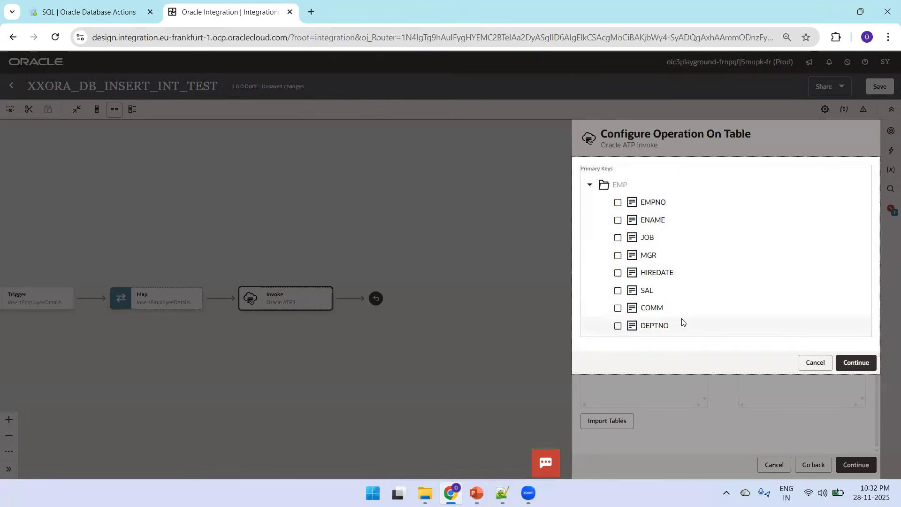
Step: Mark EMPNO, ENAME and SAL as primary keys, keep EMP as the parent table, and finish the invoke
left_click(617, 202)
left_click(617, 220)
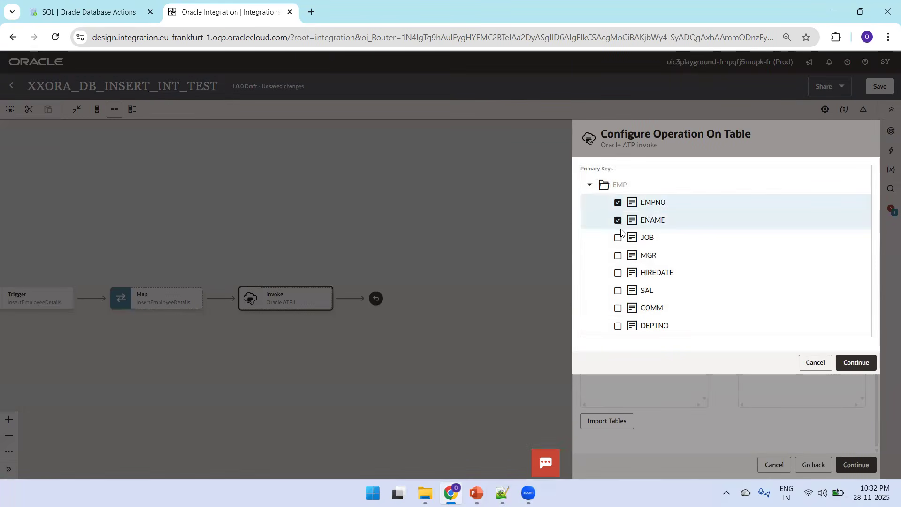
left_click(618, 238)
left_click(618, 255)
left_click(618, 273)
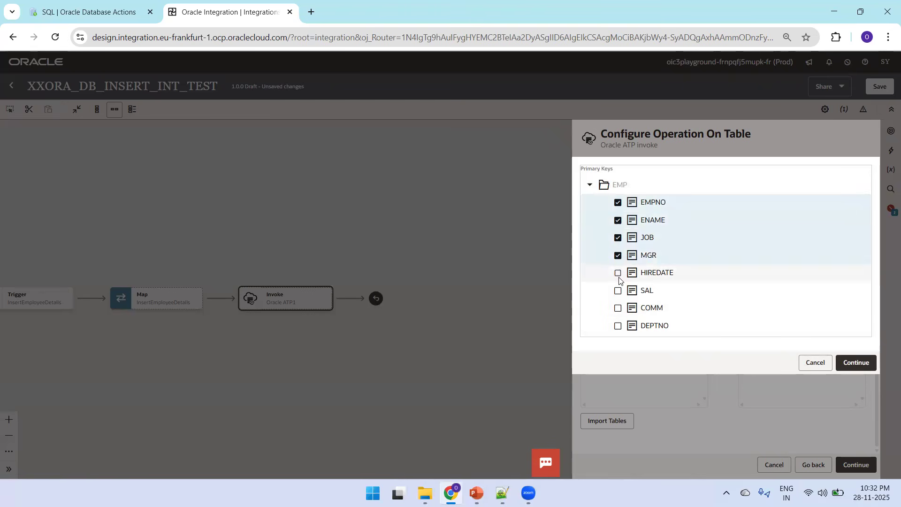
left_click(619, 290)
left_click(619, 273)
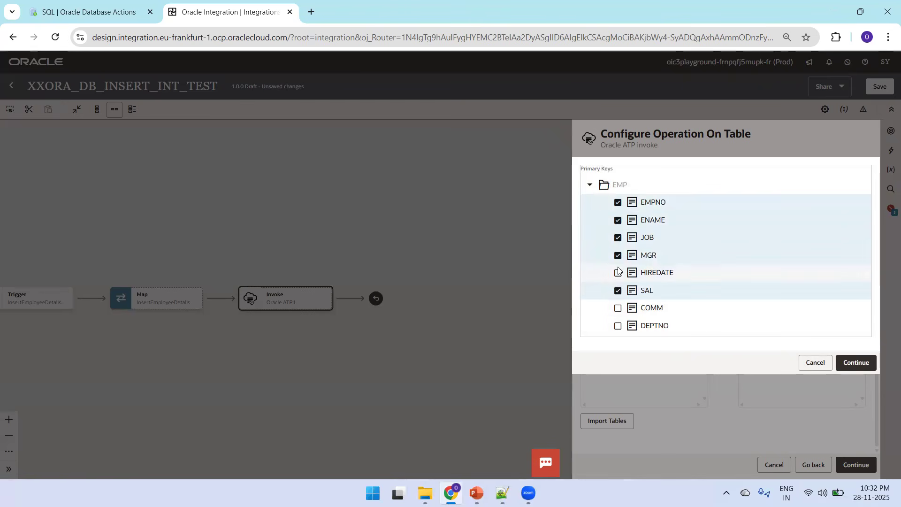
left_click(618, 256)
left_click(618, 238)
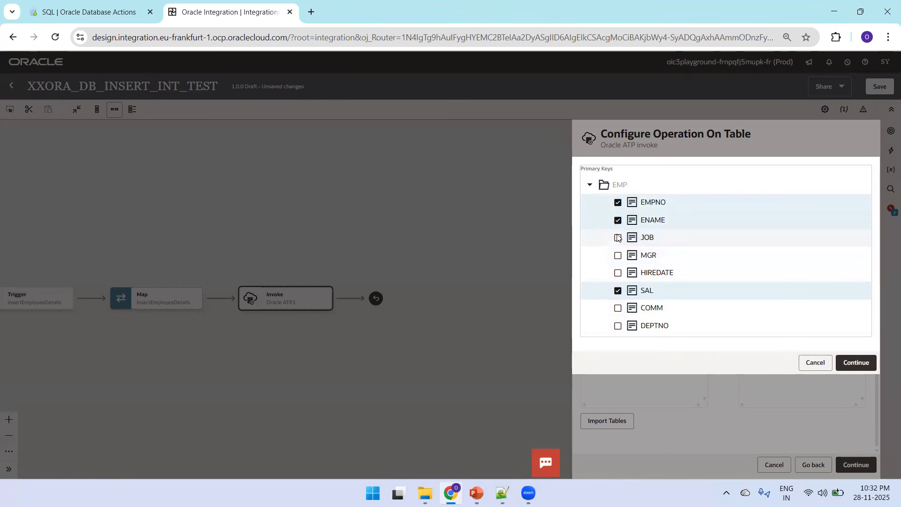
left_click(858, 368)
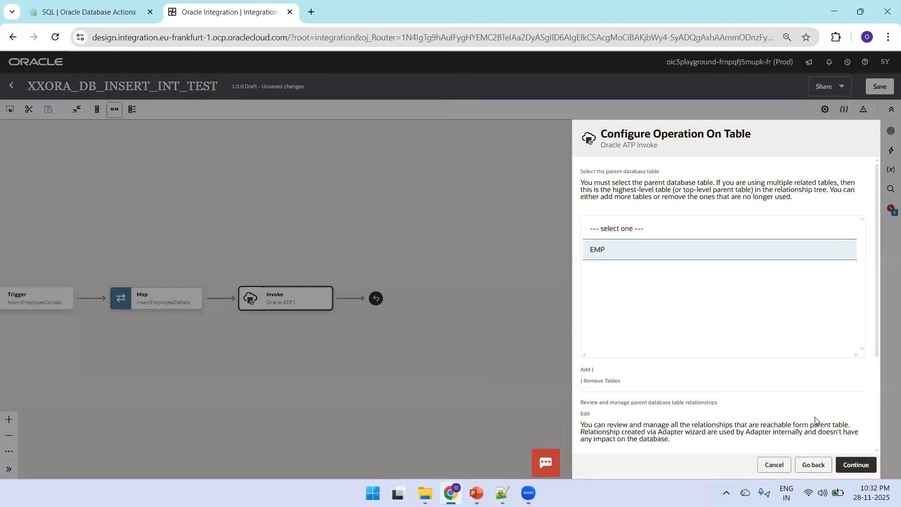
left_click(848, 468)
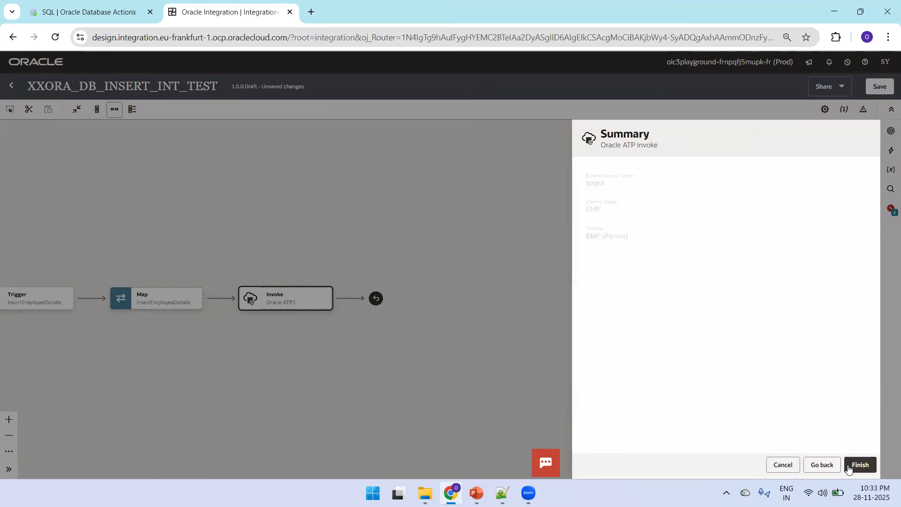
left_click(850, 467)
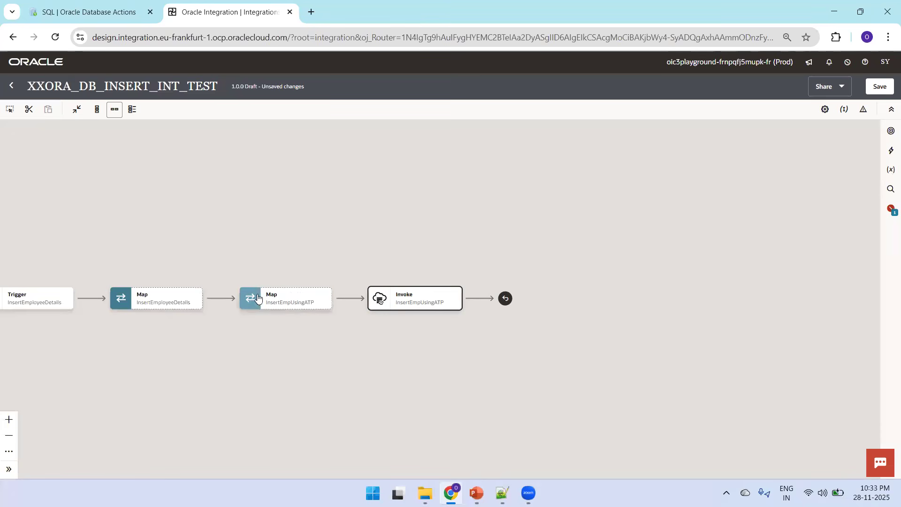
Step: Open the InsertEmpUsingATP map and map Empno, Ename and Salary to empno, ename and sal
mouse_move(302, 292)
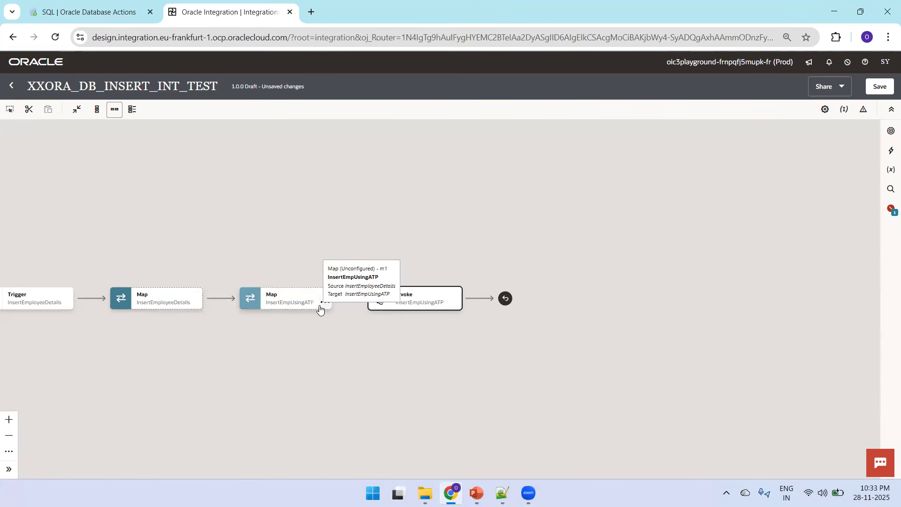
mouse_move(406, 302)
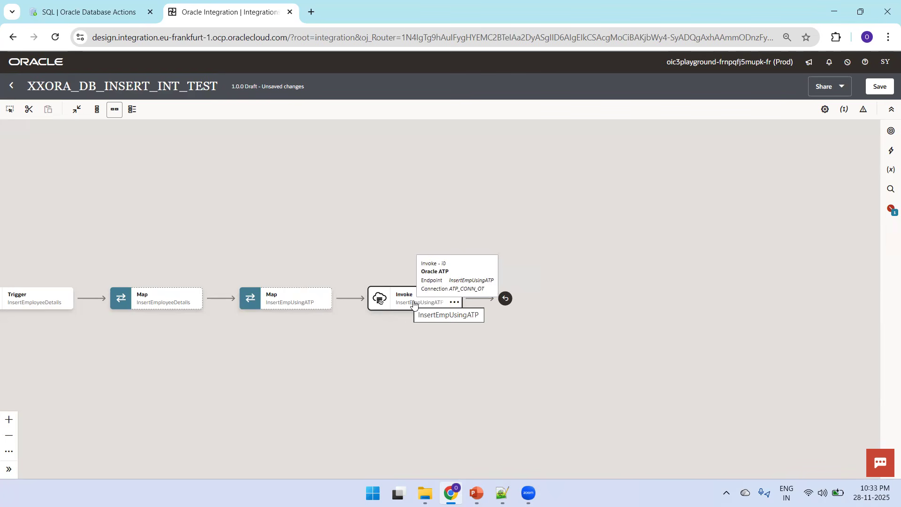
left_click(321, 306)
left_click(336, 324)
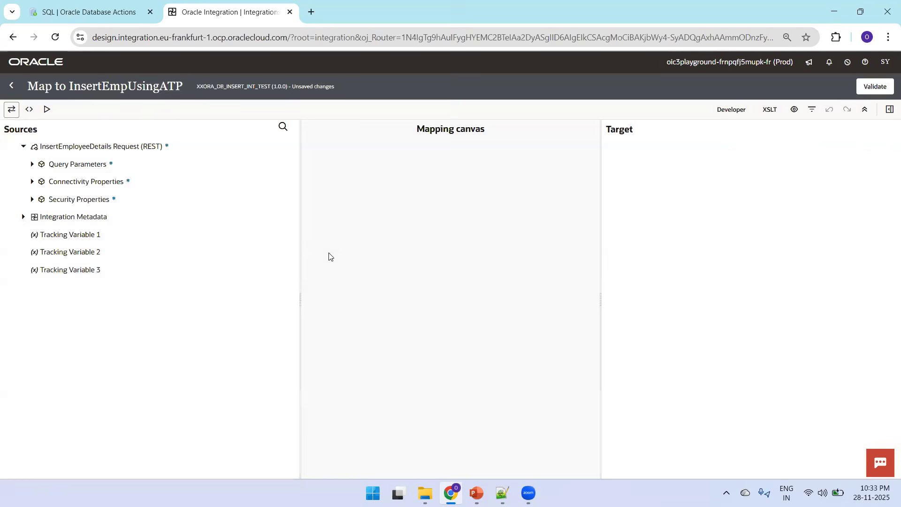
left_click(870, 165)
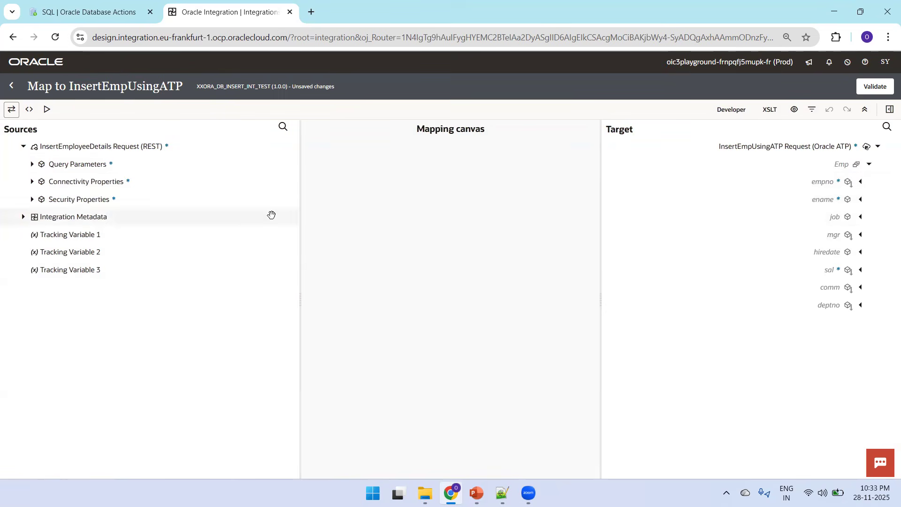
left_click(31, 164)
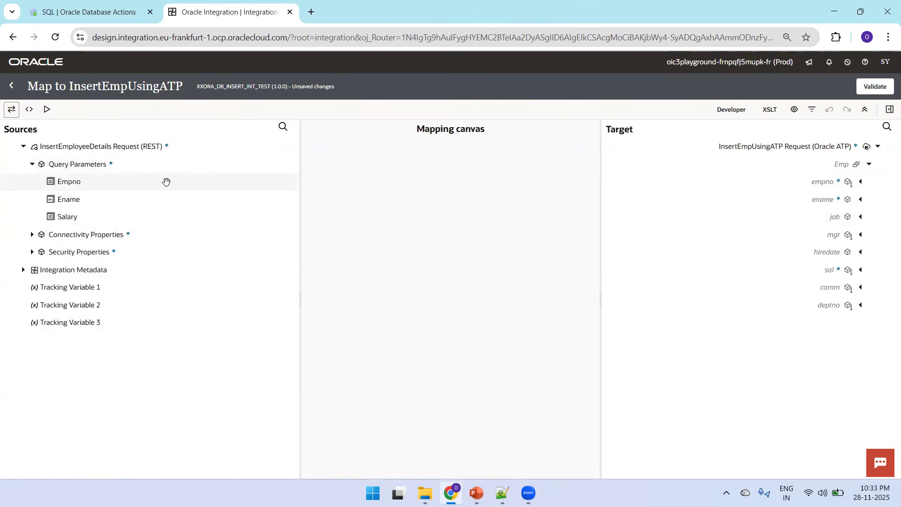
left_click_drag(70, 181, 748, 177)
left_click_drag(80, 199, 825, 199)
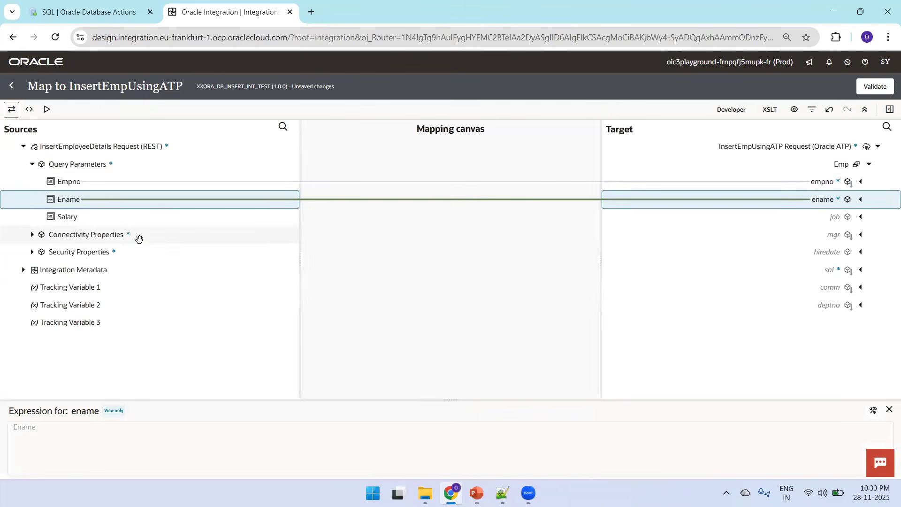
left_click_drag(80, 217, 817, 270)
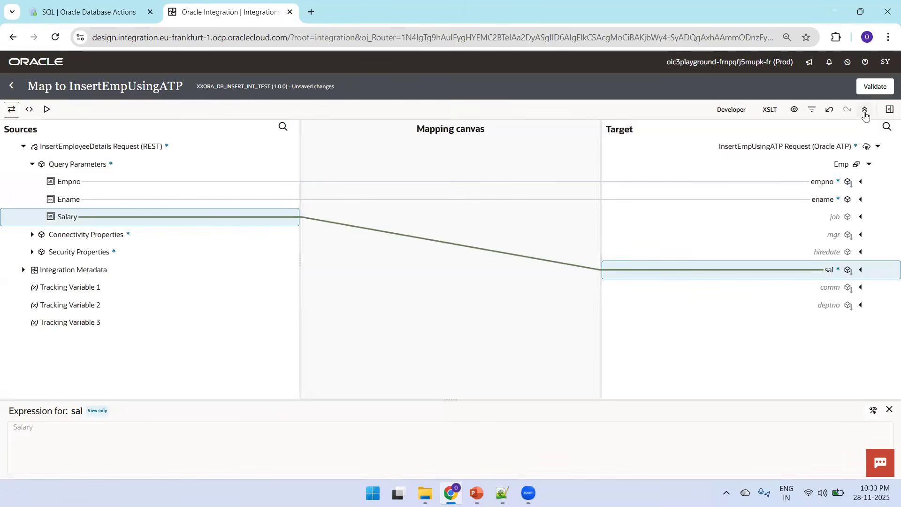
Step: Validate the InsertEmpUsingATP map and return to the integration canvas
left_click(873, 86)
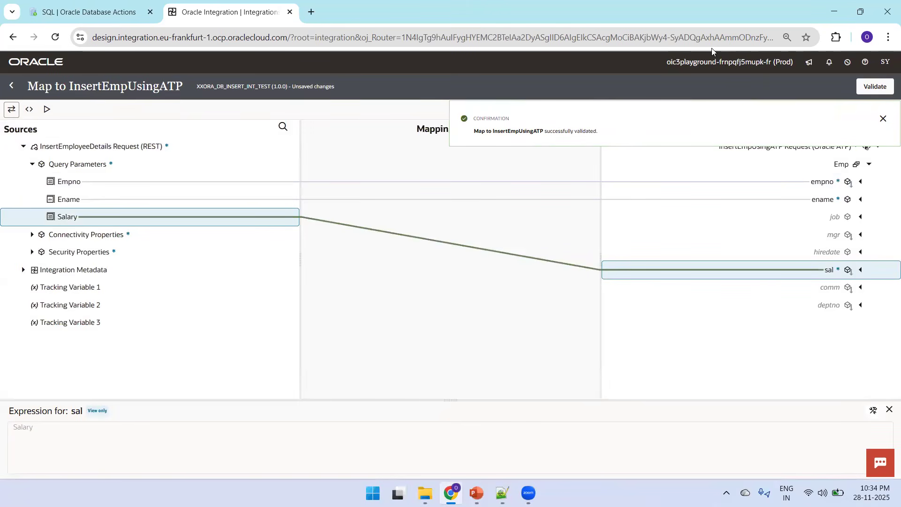
left_click(873, 87)
left_click(11, 87)
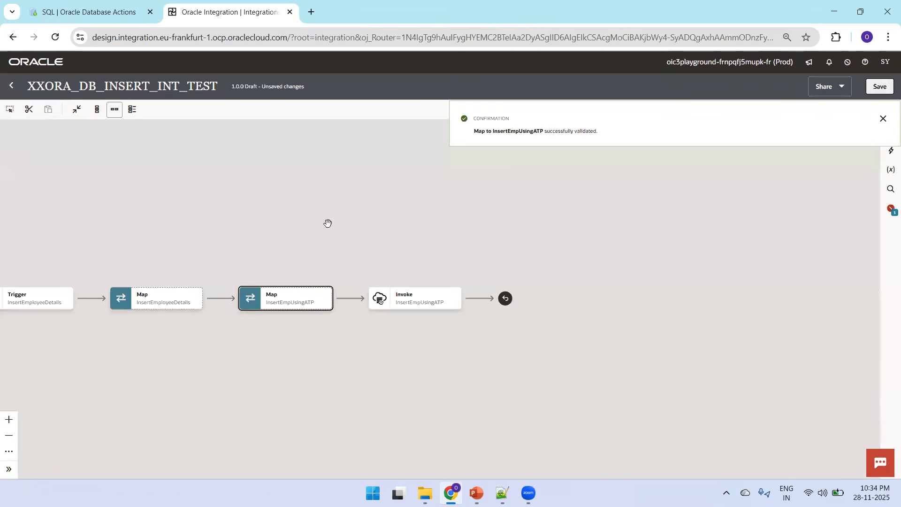
left_click_drag(304, 222, 374, 169)
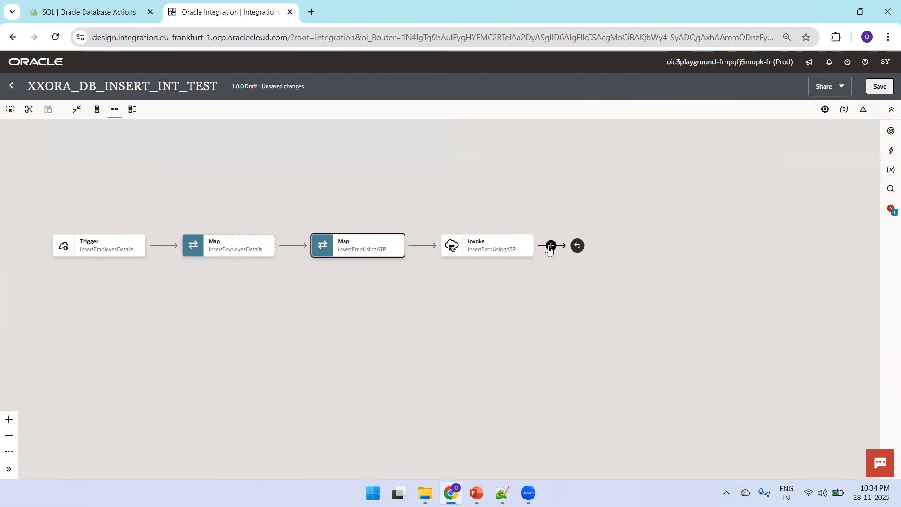
Step: Add an ATP invoke after InsertEmpUsingATP using ATP_CONN_OT, named checkEmpCount, to run a SQL statement
left_click(550, 247)
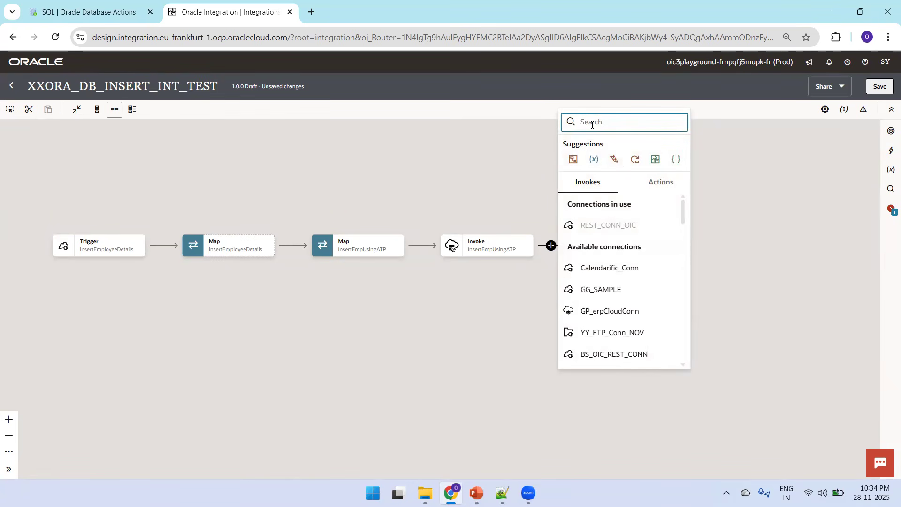
type("ATP")
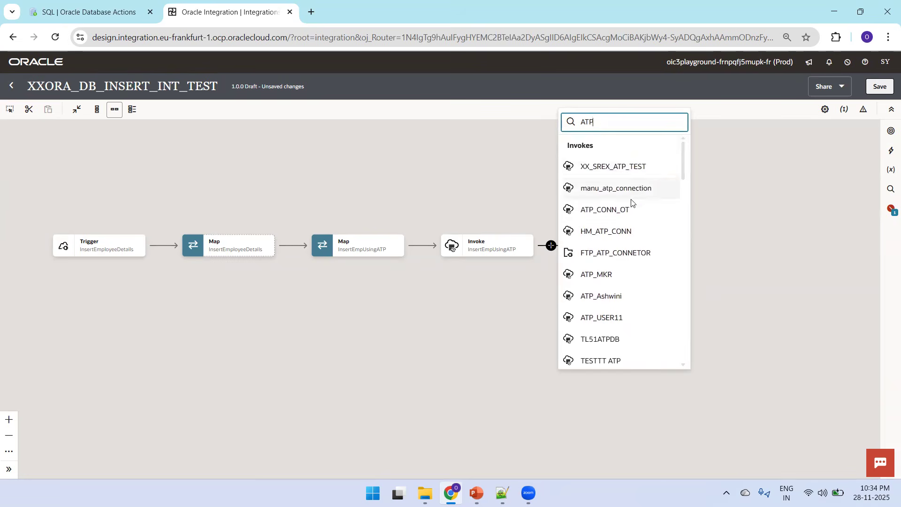
left_click(621, 210)
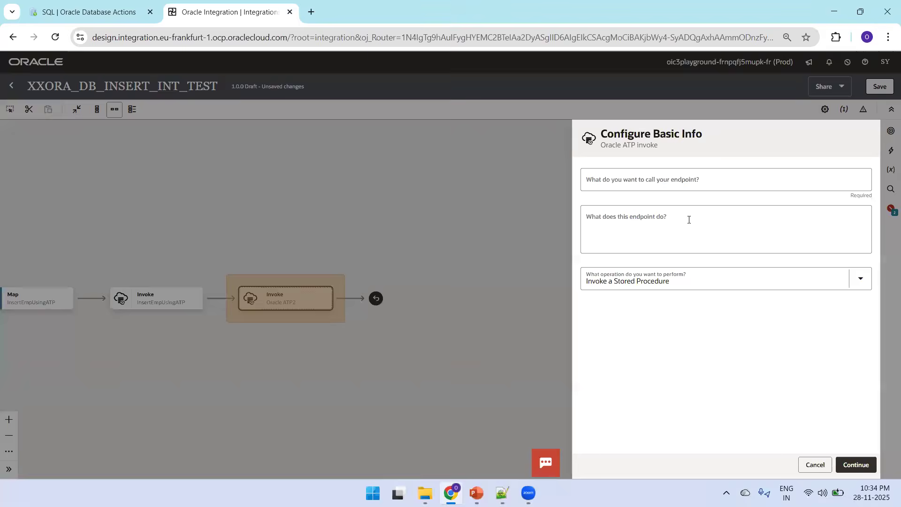
left_click(672, 187)
type("checkEmpCount")
left_click(644, 283)
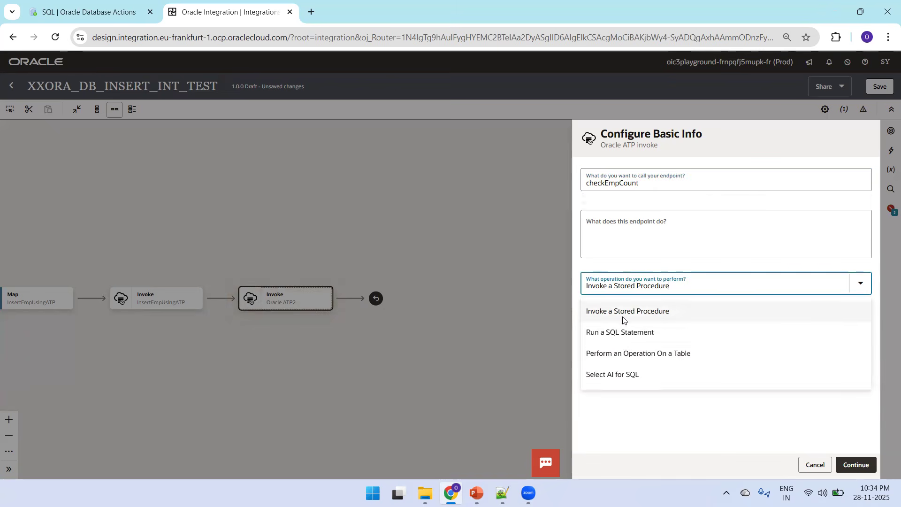
left_click(638, 329)
left_click(854, 464)
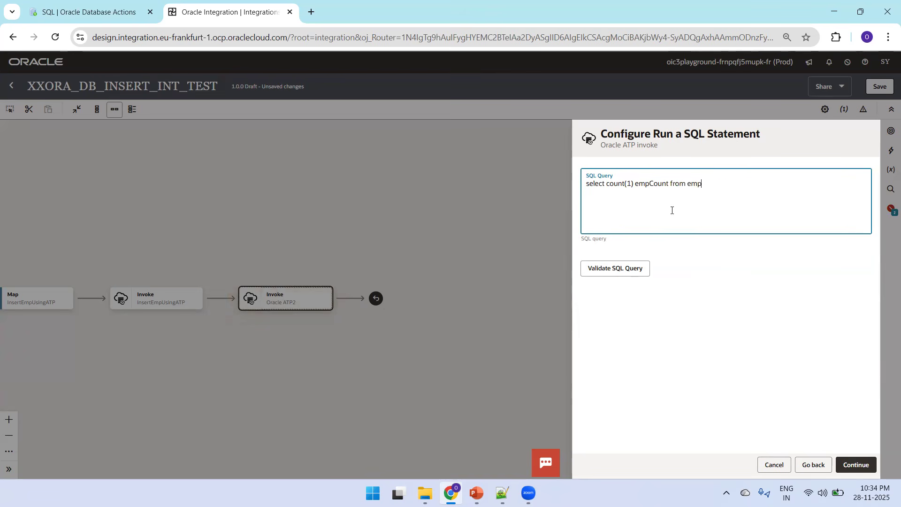
Step: Enter the query select count(1) empCount from emp where empno = #pempno, validate it and finish the invoke
type("#pempno")
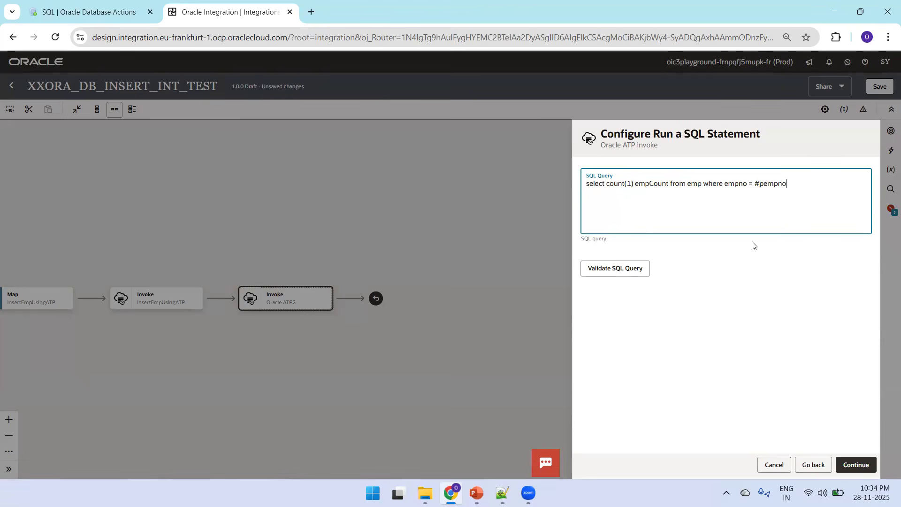
left_click(632, 268)
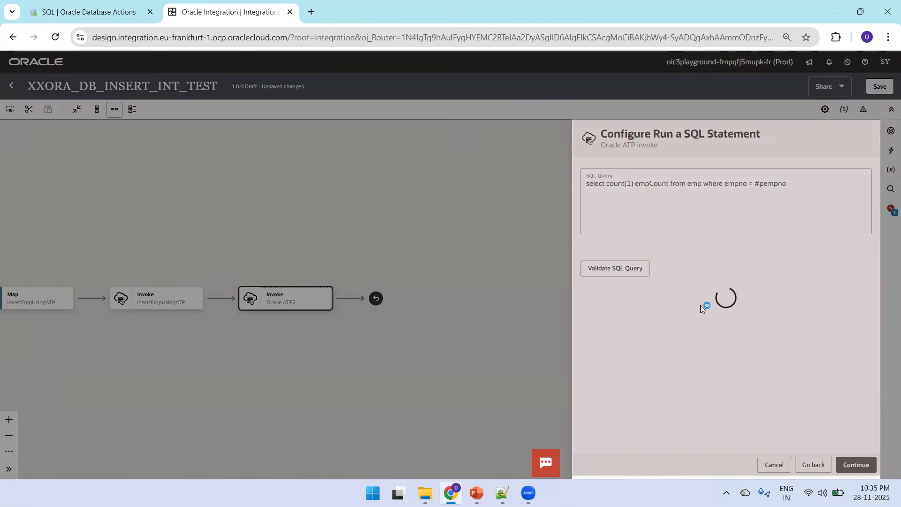
left_click(858, 460)
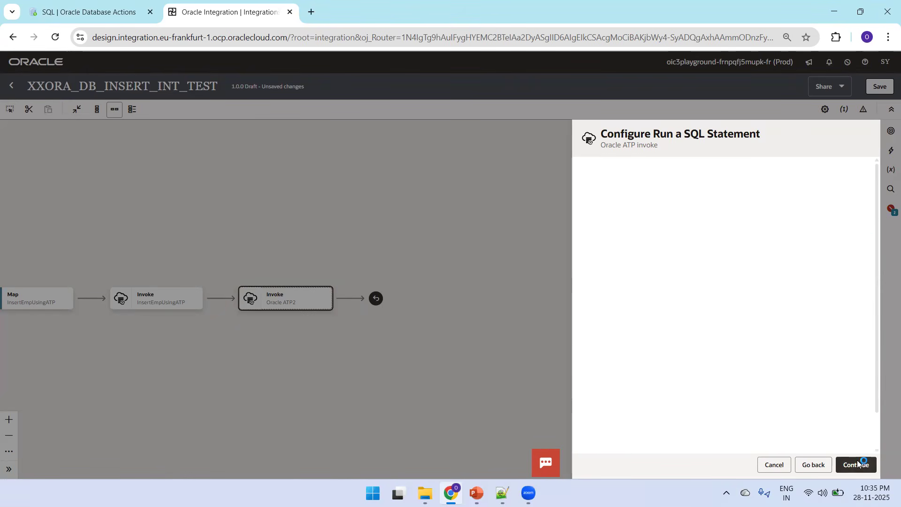
left_click(858, 463)
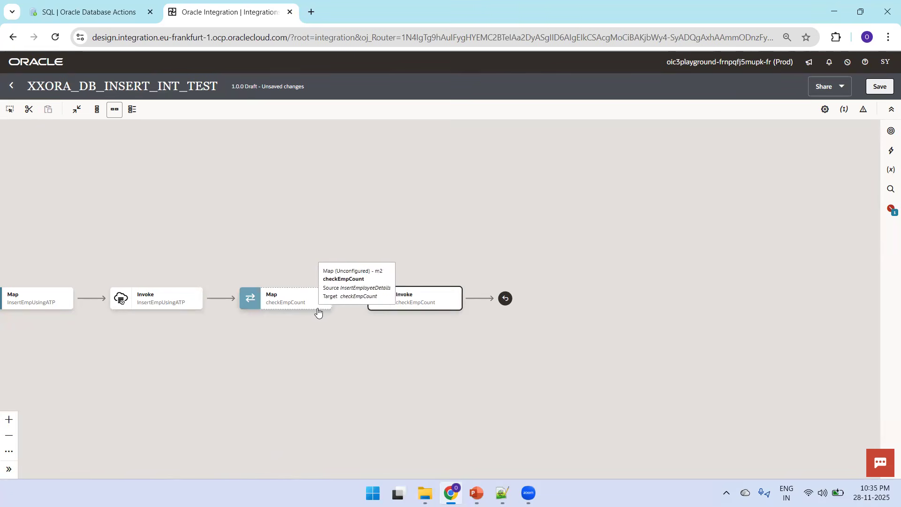
Step: Open the checkEmpCount map, map Empno to pempno, validate, and return to the canvas
left_click(326, 311)
left_click(337, 325)
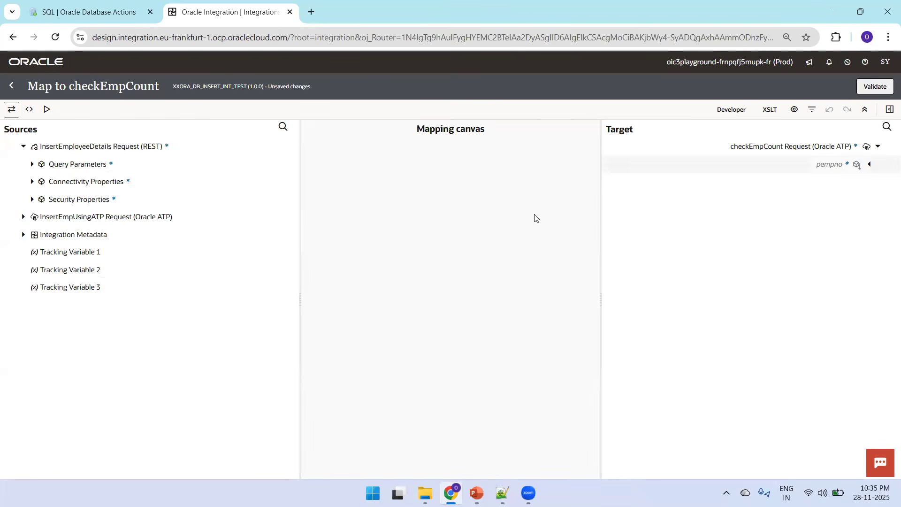
left_click(108, 167)
left_click_drag(69, 181, 798, 165)
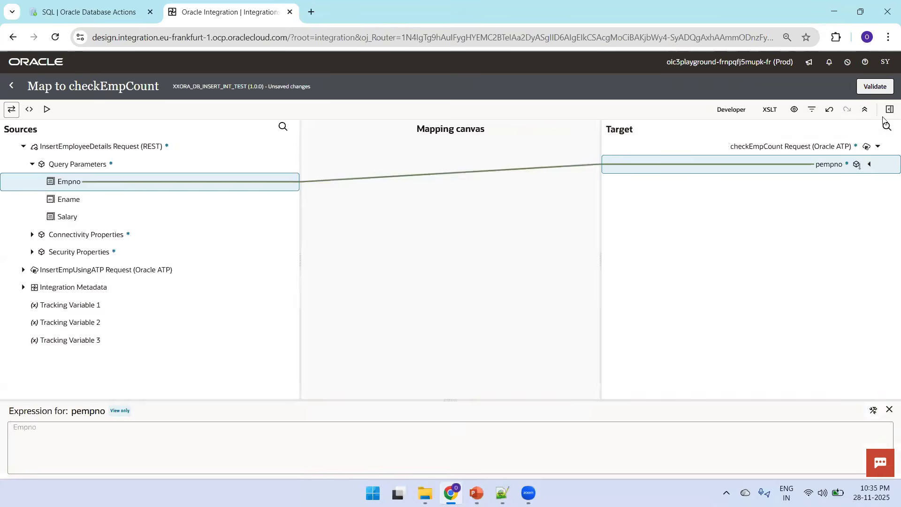
left_click(875, 86)
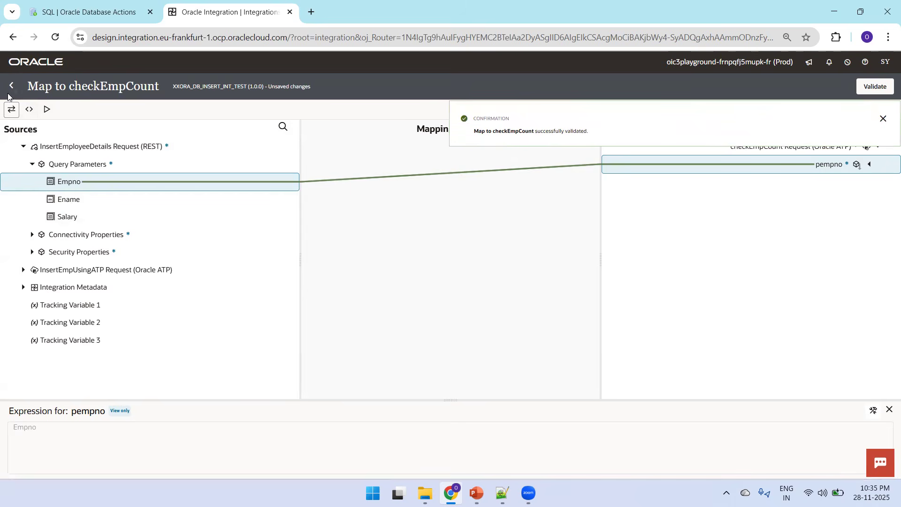
left_click(12, 86)
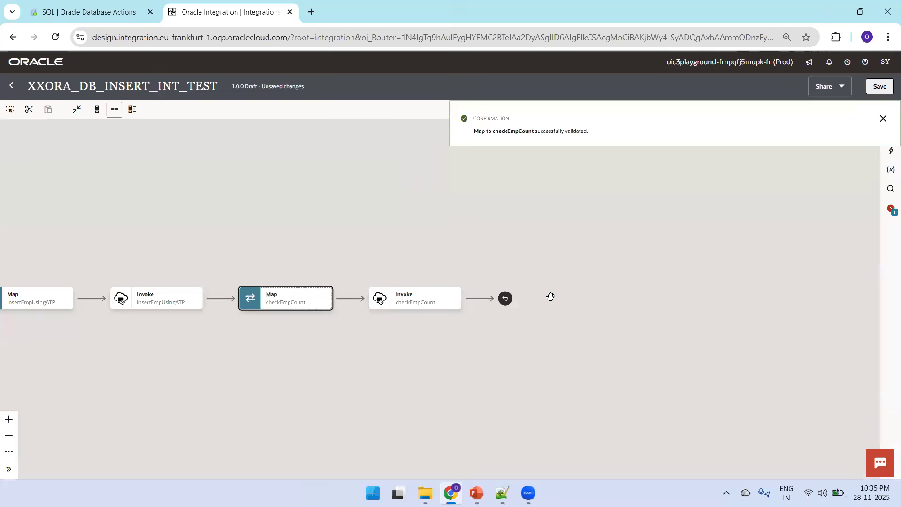
Step: Add a Switch action after the checkEmpCount invoke
left_click_drag(396, 233, 375, 184)
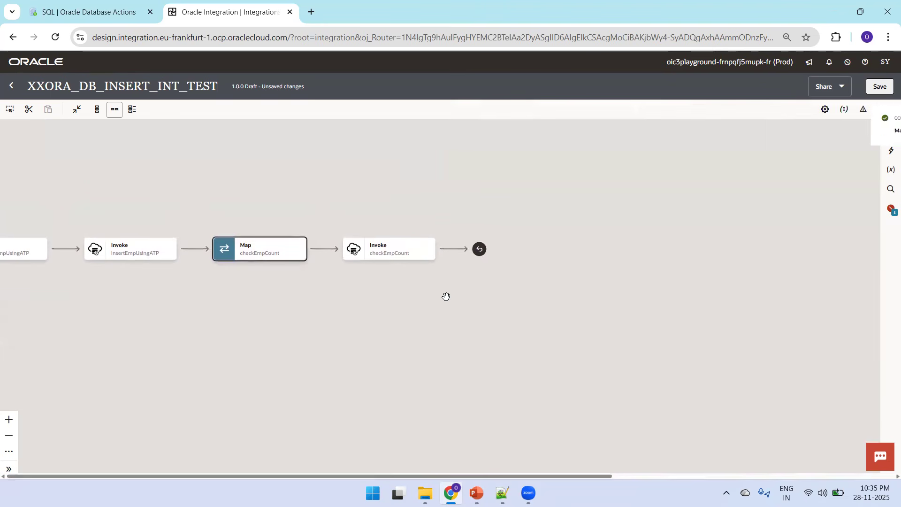
mouse_move(451, 250)
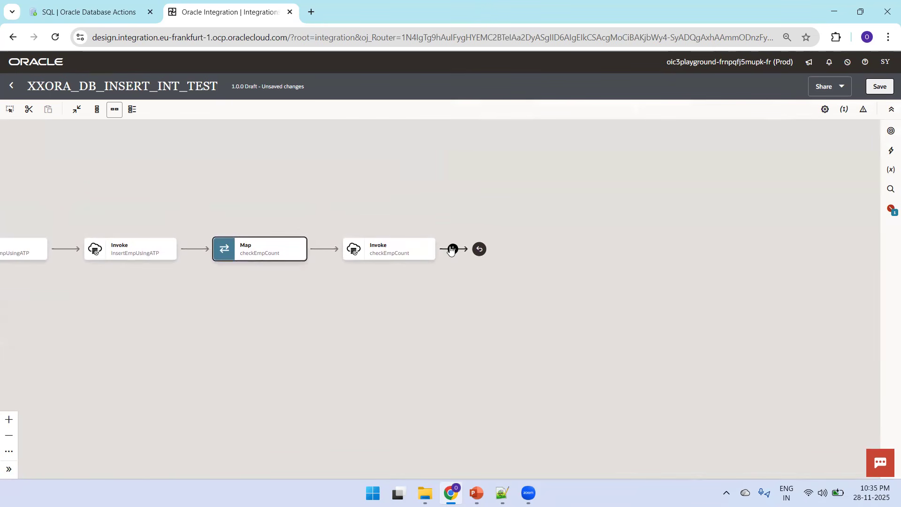
left_click(453, 250)
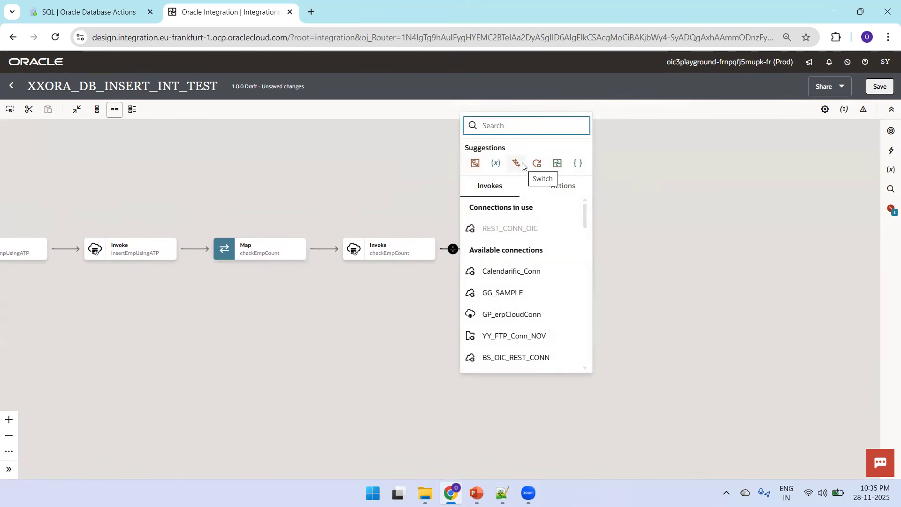
left_click(522, 164)
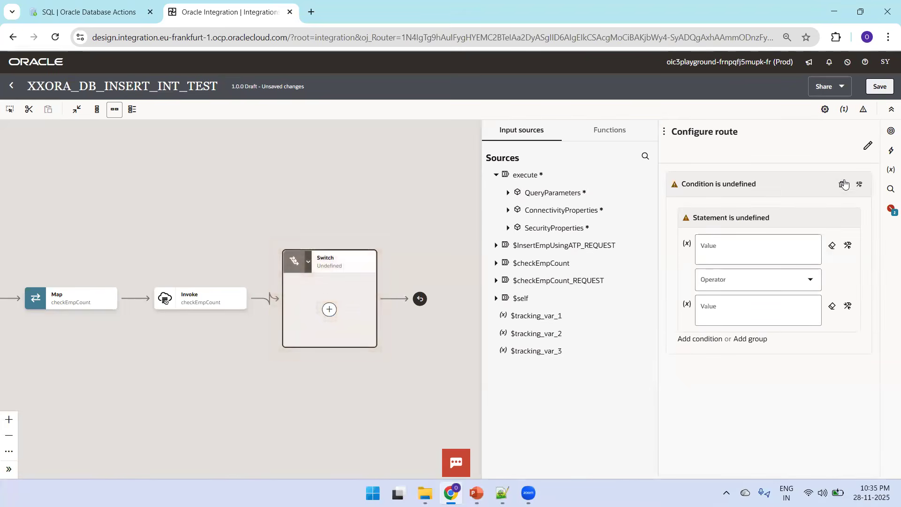
Step: Define the Switch route condition as empCount = 1 and save the integration
left_click(742, 185)
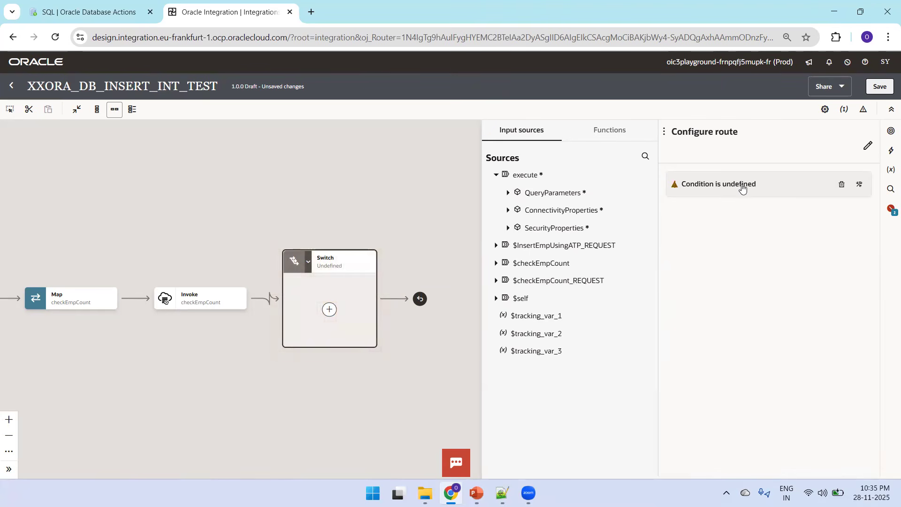
left_click(775, 188)
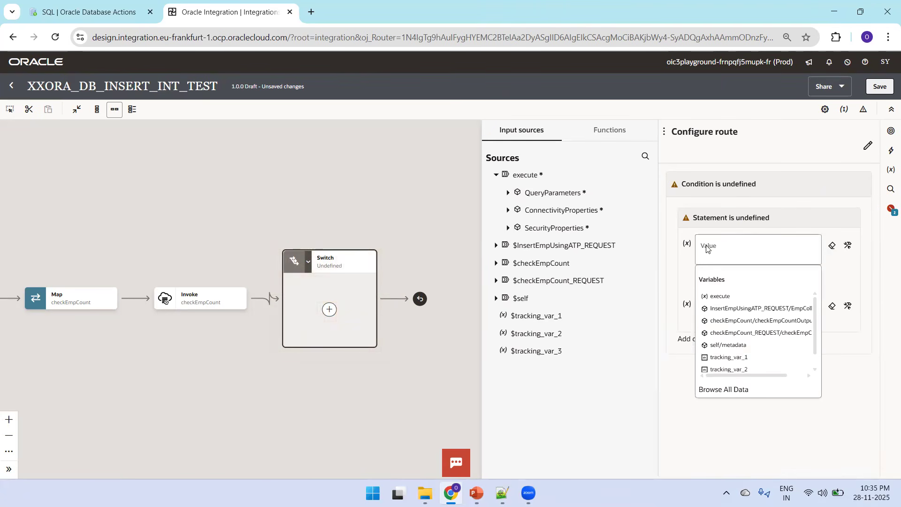
left_click(497, 264)
left_click(508, 280)
left_click(517, 299)
left_click_drag(534, 299, 718, 250)
left_click(728, 280)
left_click(713, 309)
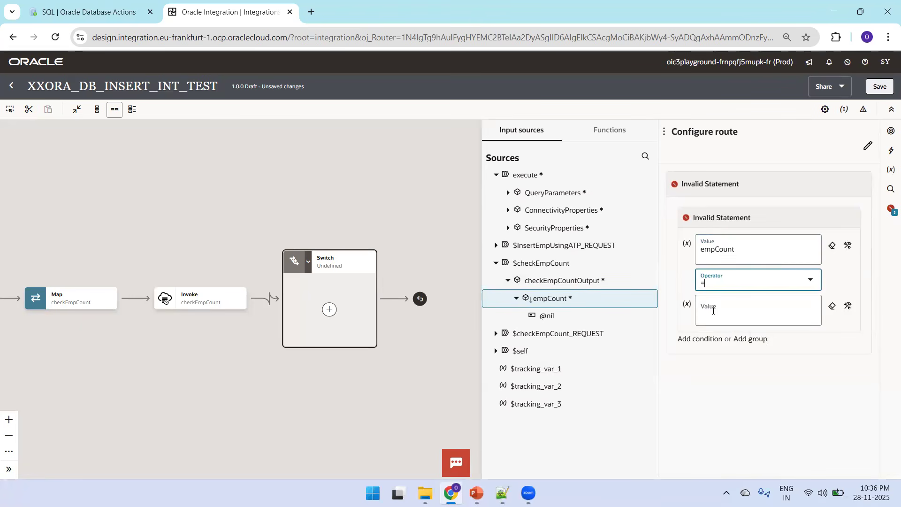
left_click(714, 311)
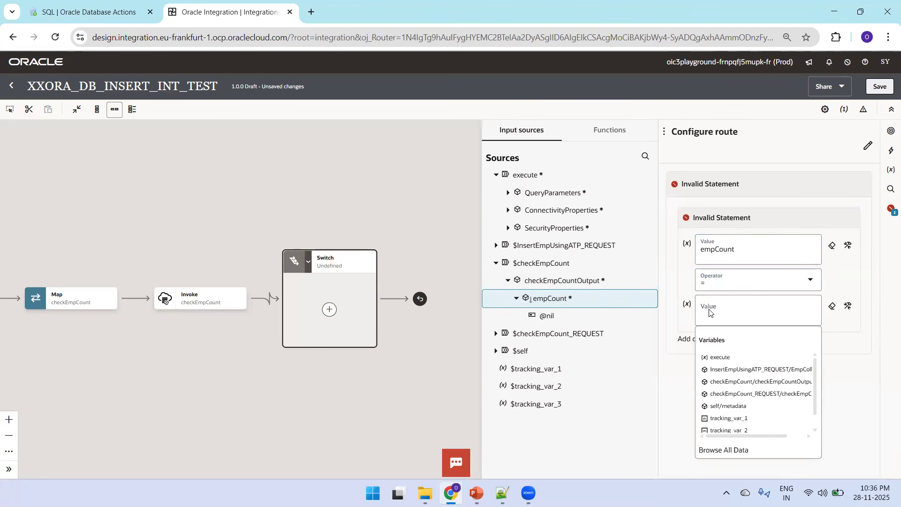
left_click(706, 319)
type("1")
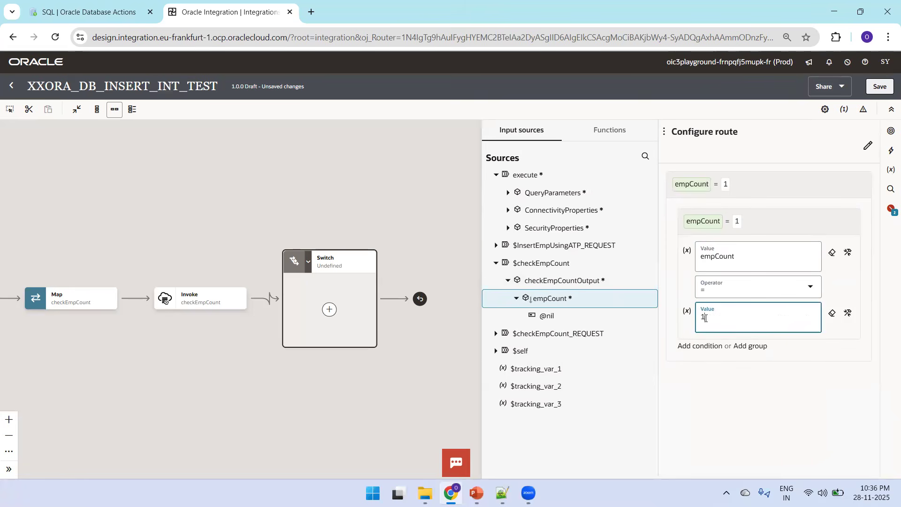
left_click(880, 87)
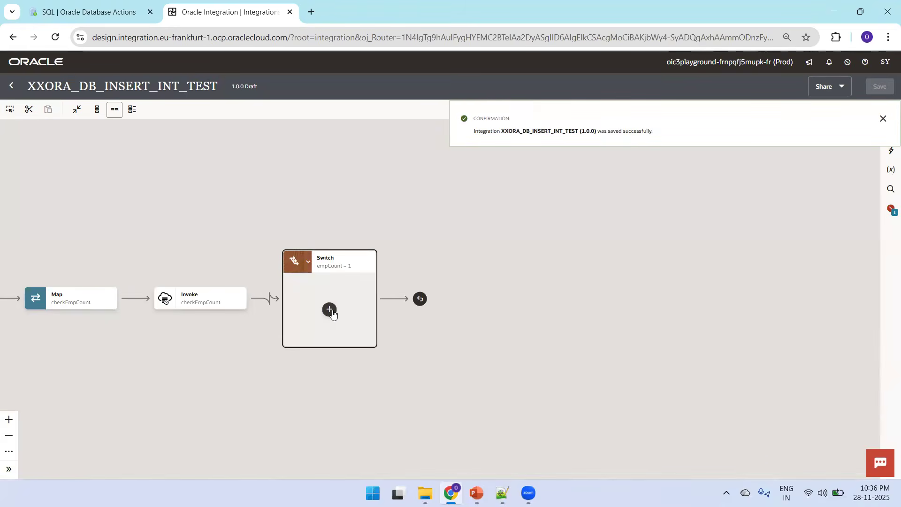
Step: Add a Map in the Switch's Route 1 branch targeting the InsertEmployeeDetails response
left_click(330, 309)
left_click(521, 279)
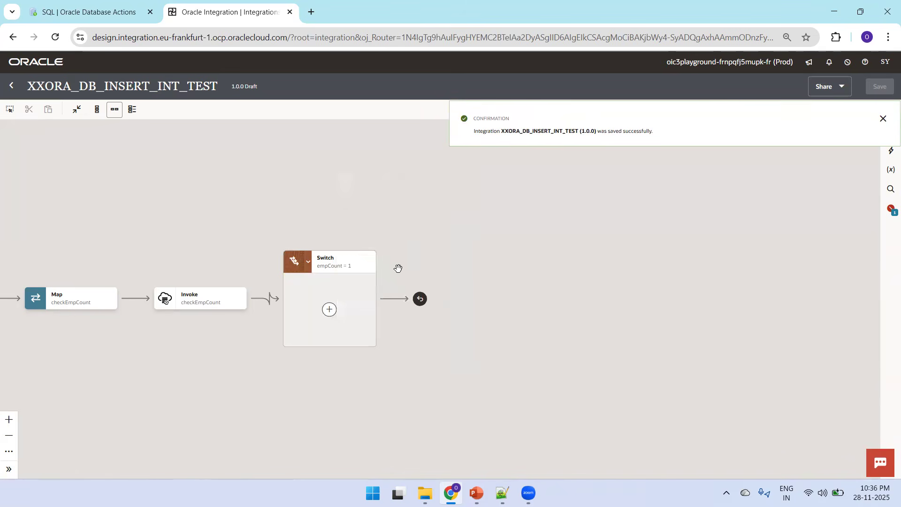
left_click(369, 266)
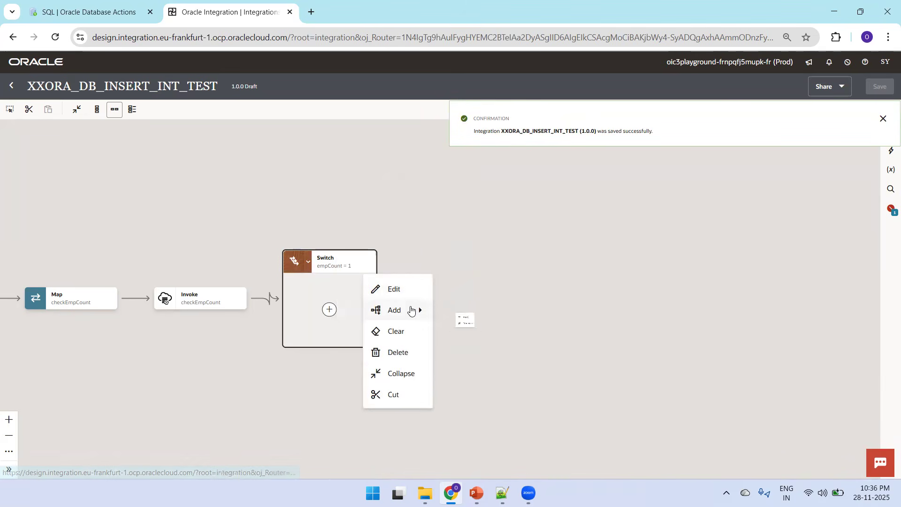
mouse_move(412, 309)
left_click(479, 332)
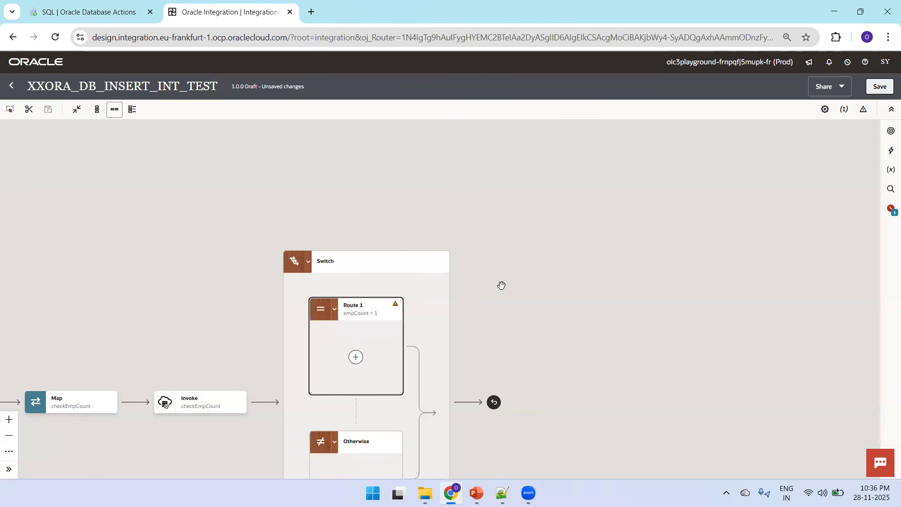
left_click_drag(502, 284, 569, 166)
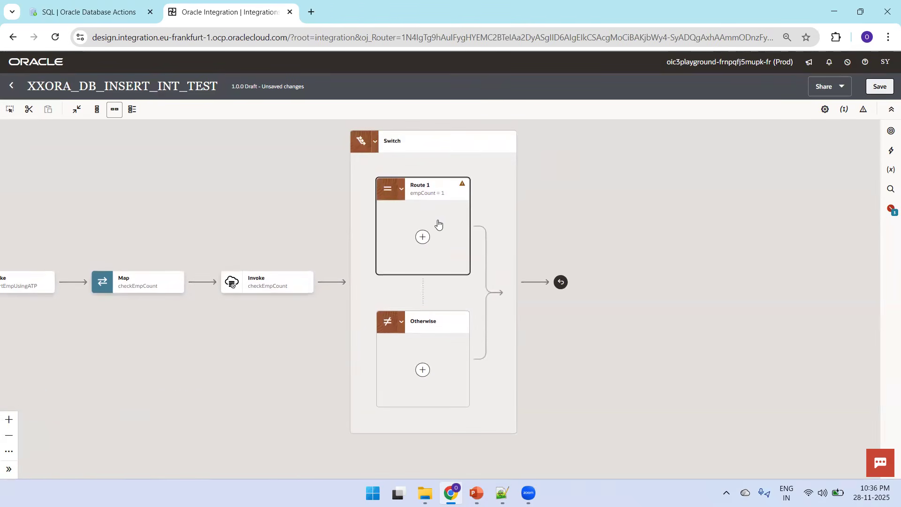
left_click(423, 237)
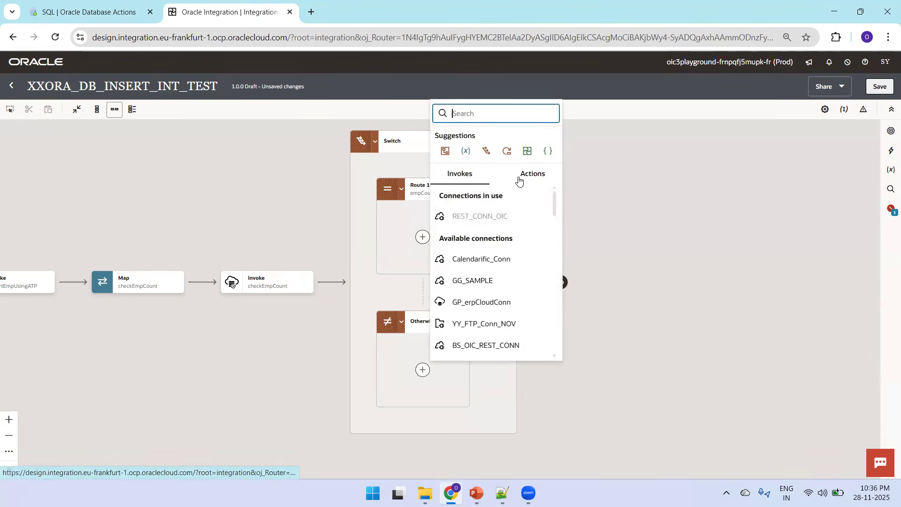
left_click(519, 179)
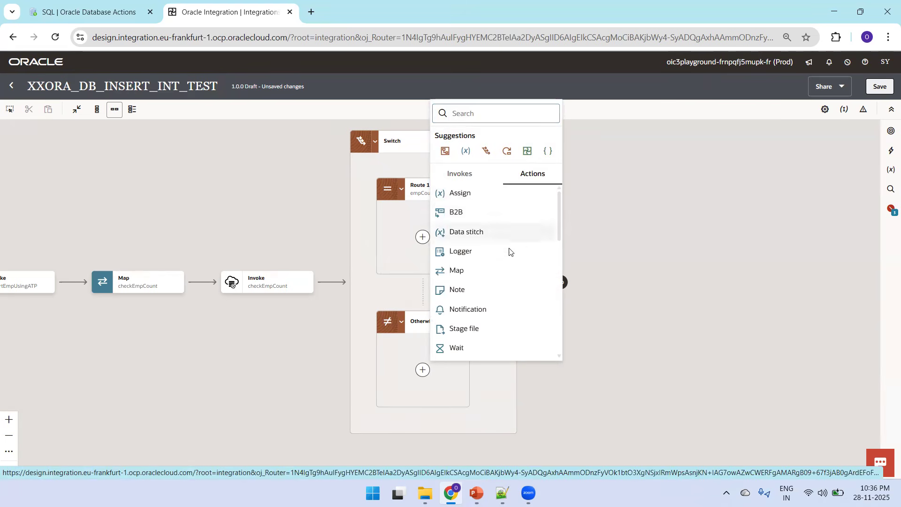
left_click(457, 271)
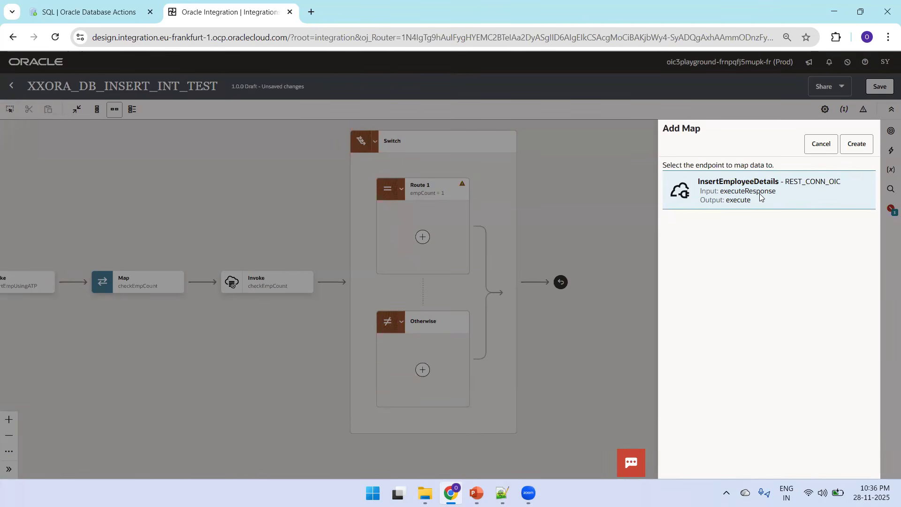
left_click(854, 149)
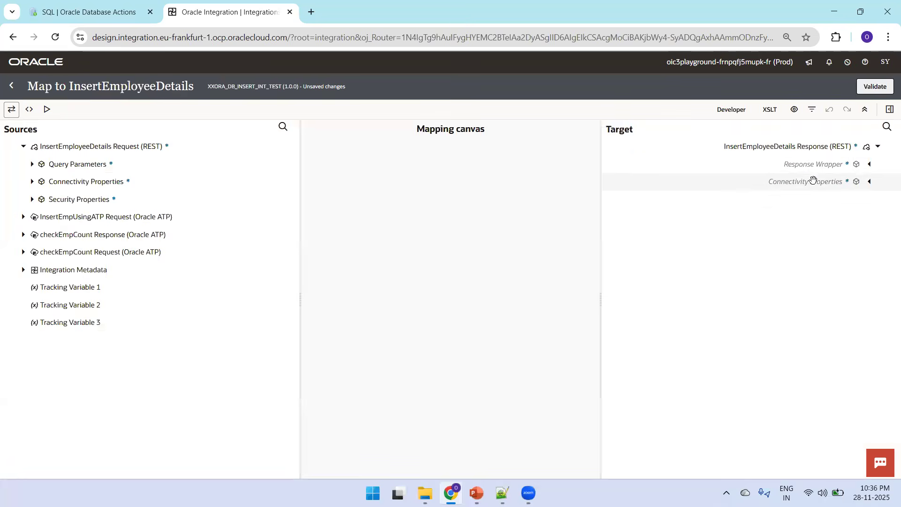
Step: In the Route 1 map, set the Status expression to 'Employee Inserted Successfully ', validate, and return to the canvas
left_click(870, 167)
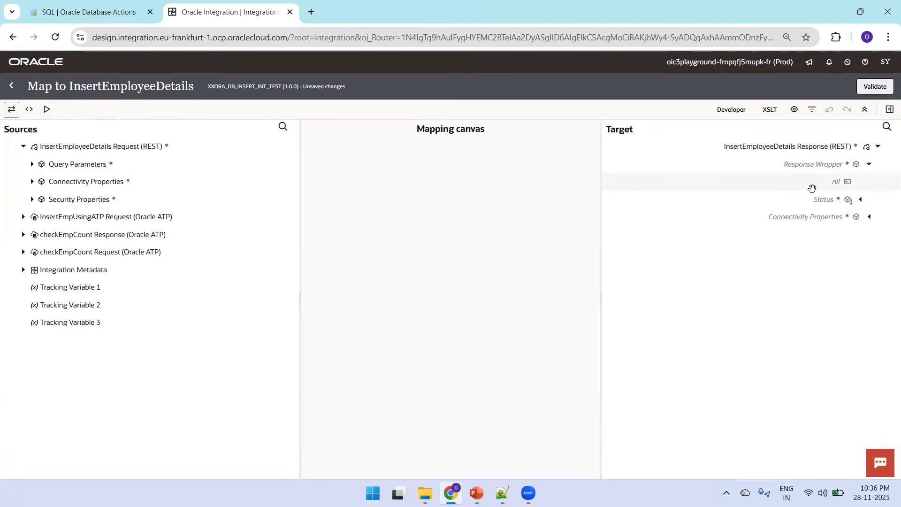
left_click(829, 200)
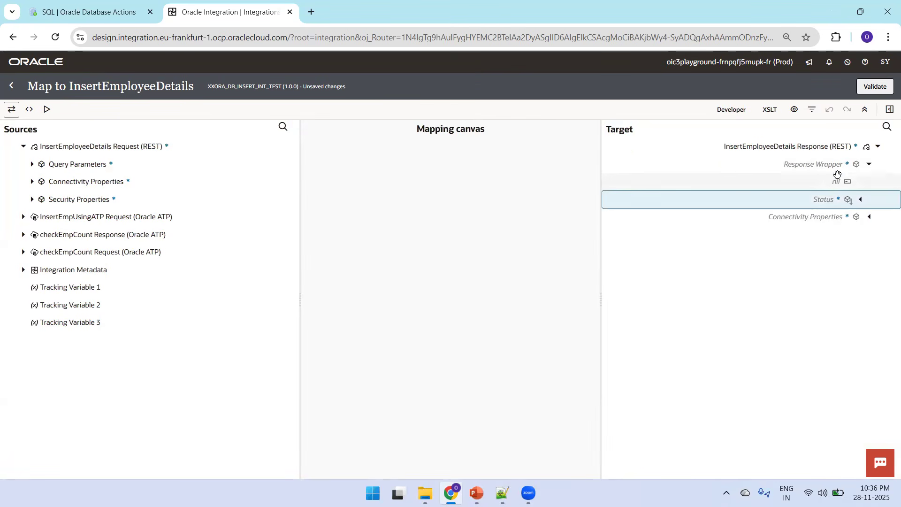
left_click(890, 109)
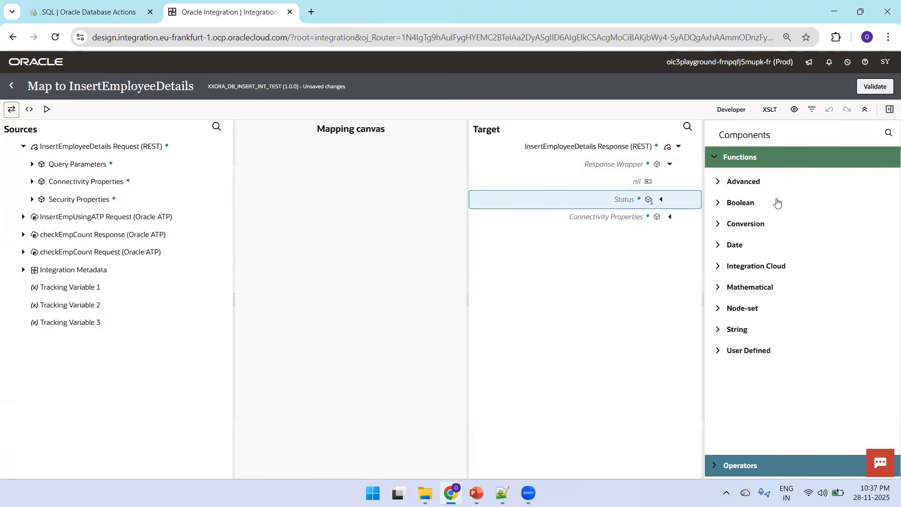
left_click(719, 330)
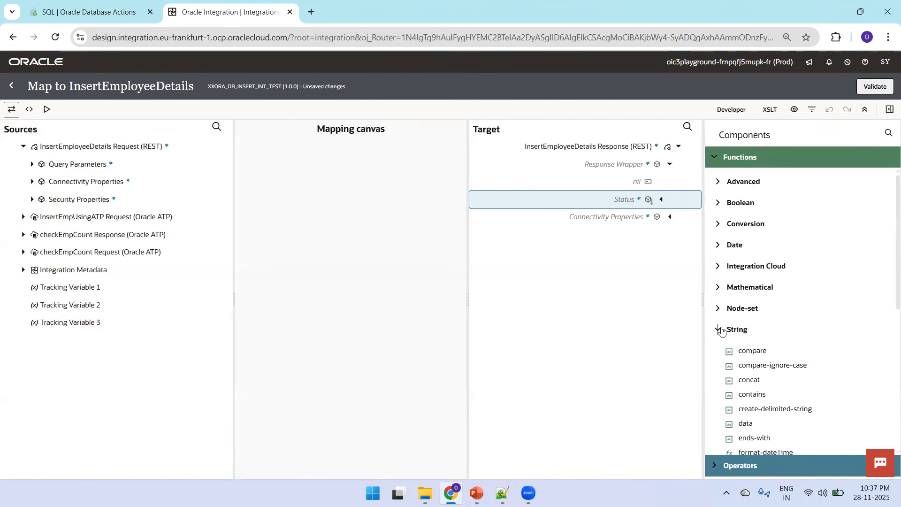
left_click_drag(764, 386, 628, 202)
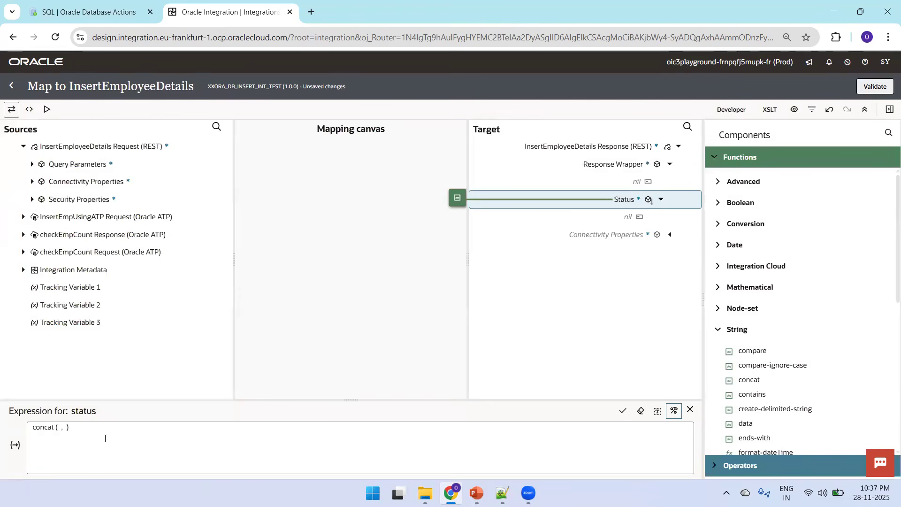
left_click(105, 438)
key("ctrl+a")
key("BackSpace")
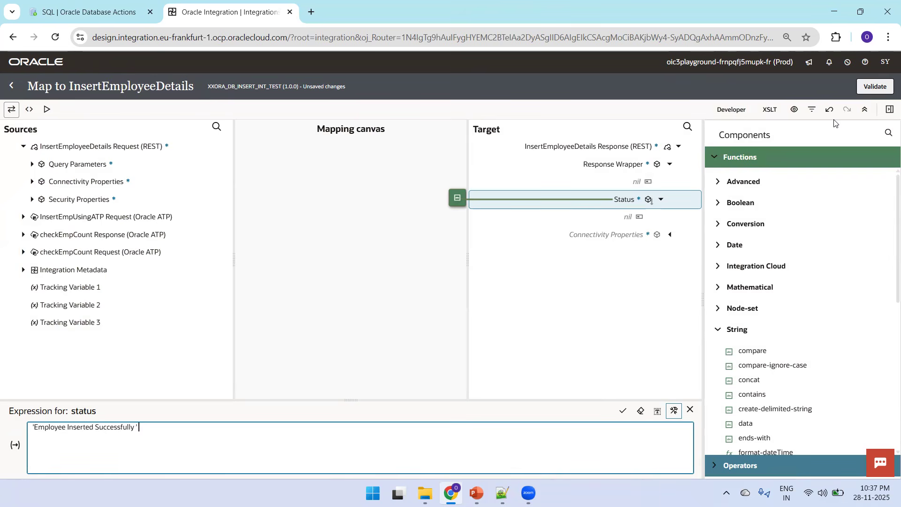
left_click(886, 92)
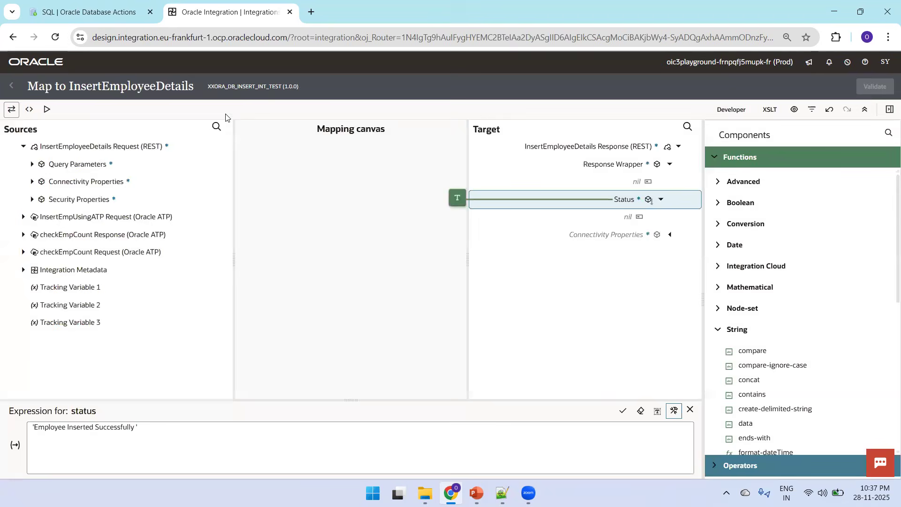
left_click(11, 90)
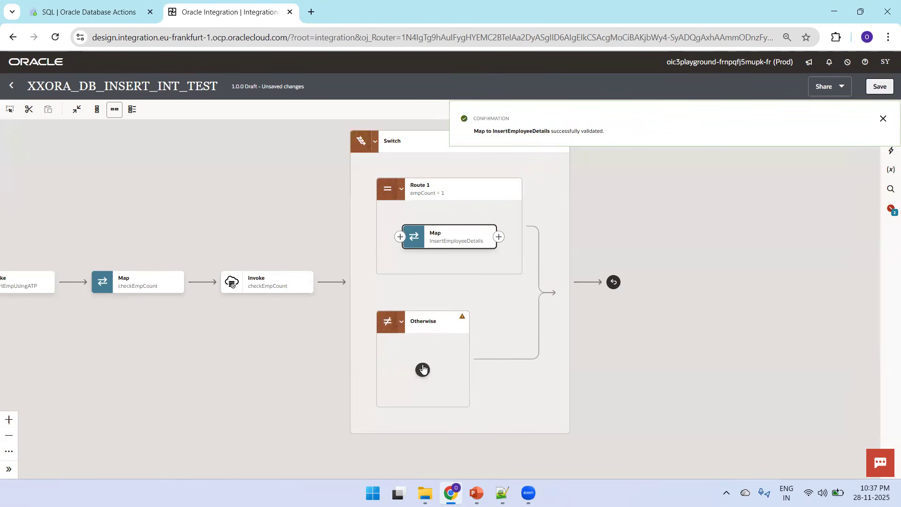
Step: Add a Map in the Switch's Otherwise branch targeting the InsertEmployeeDetails response
left_click(423, 371)
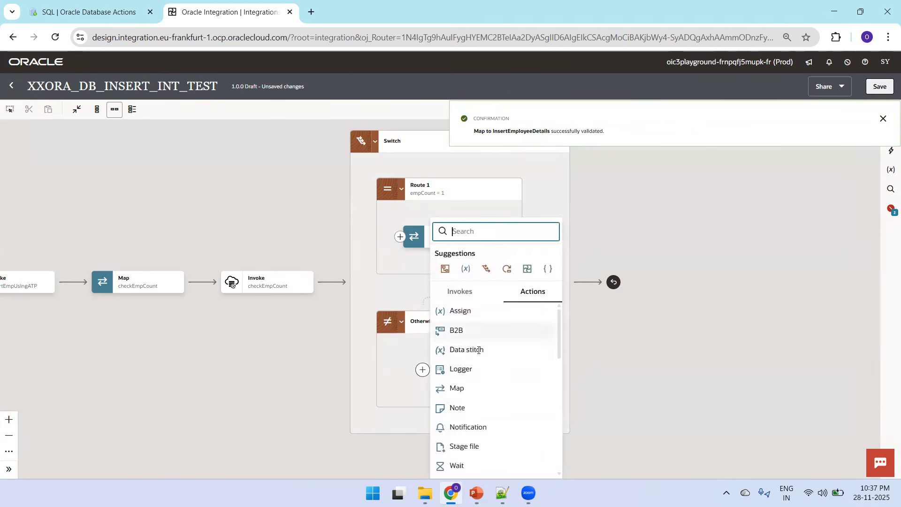
left_click(463, 387)
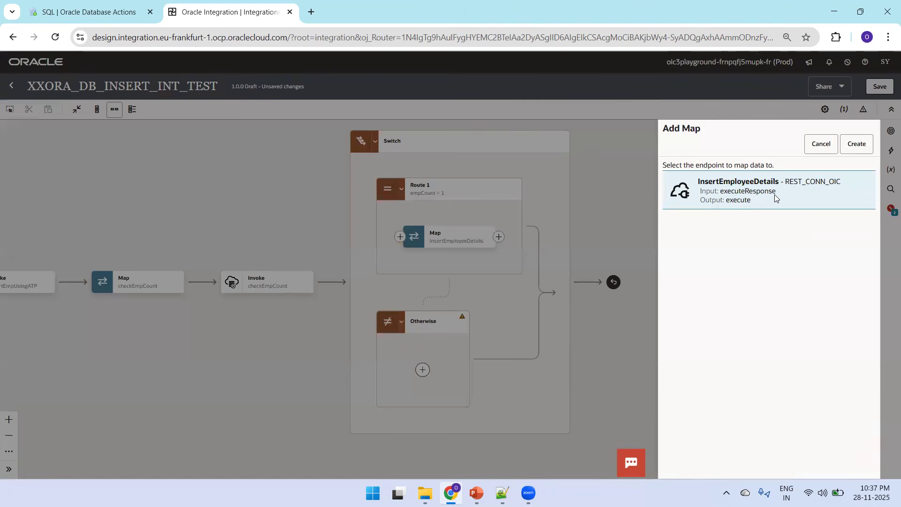
left_click(857, 144)
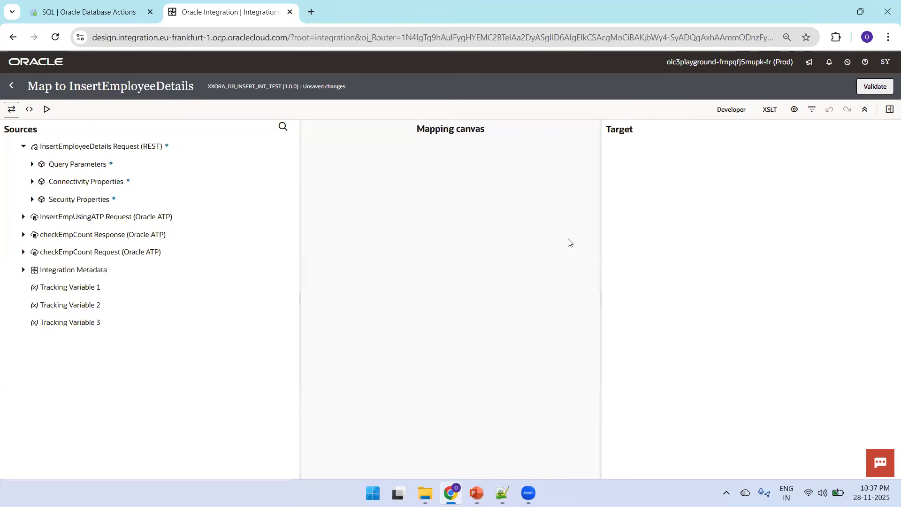
Step: Set the Otherwise map's Status expression to 'Error While Performing Insertion', validate, and return to the canvas
left_click(870, 165)
left_click(824, 197)
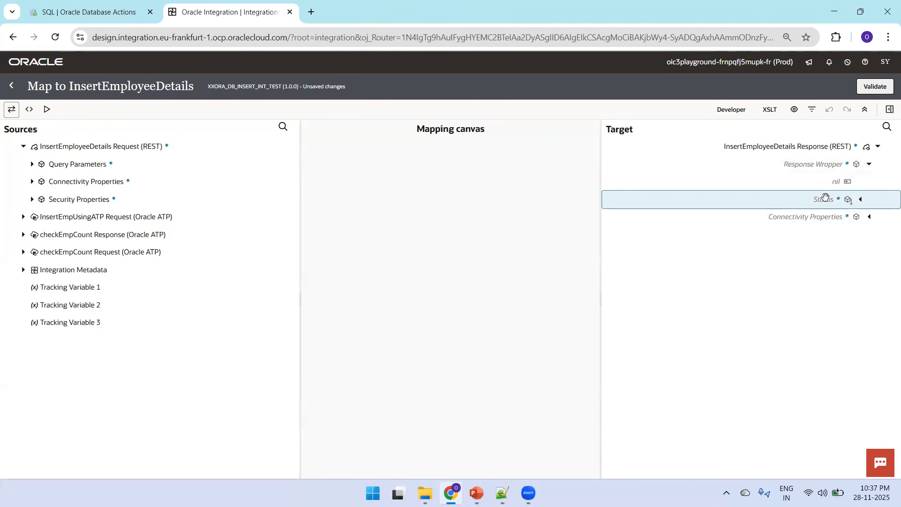
left_click(890, 109)
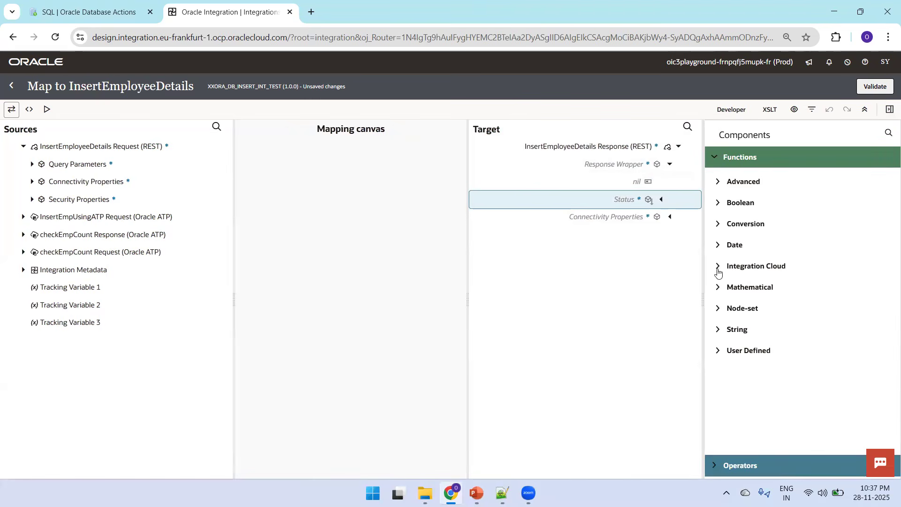
left_click(719, 328)
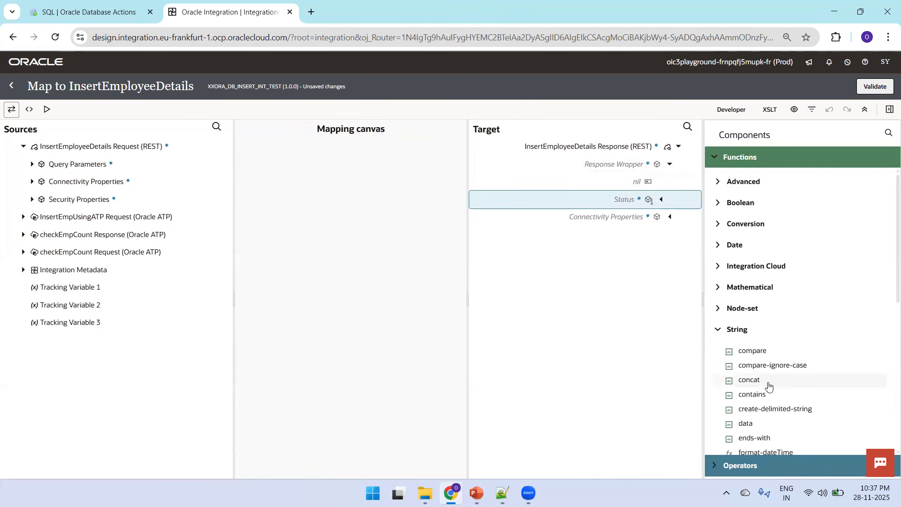
left_click_drag(754, 385, 596, 194)
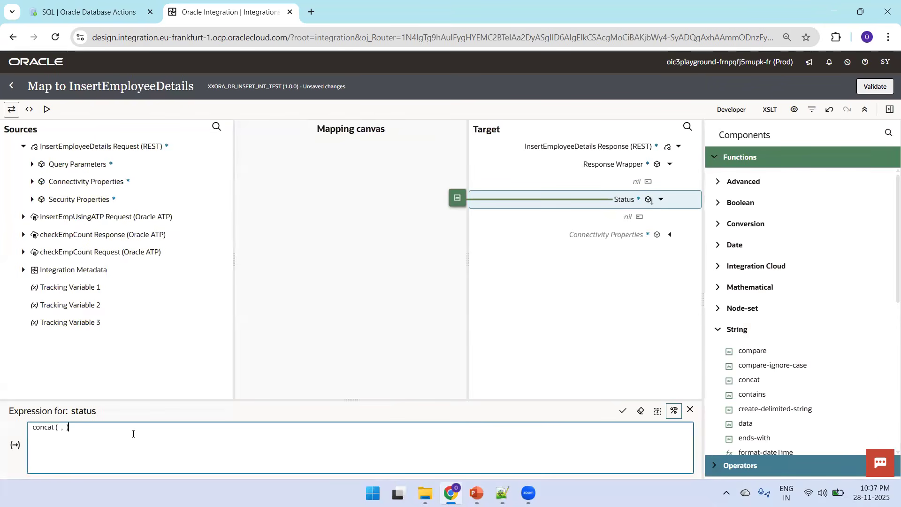
key("ctrl+a")
key("BackSpace")
type("'Error While Performing Insertion")
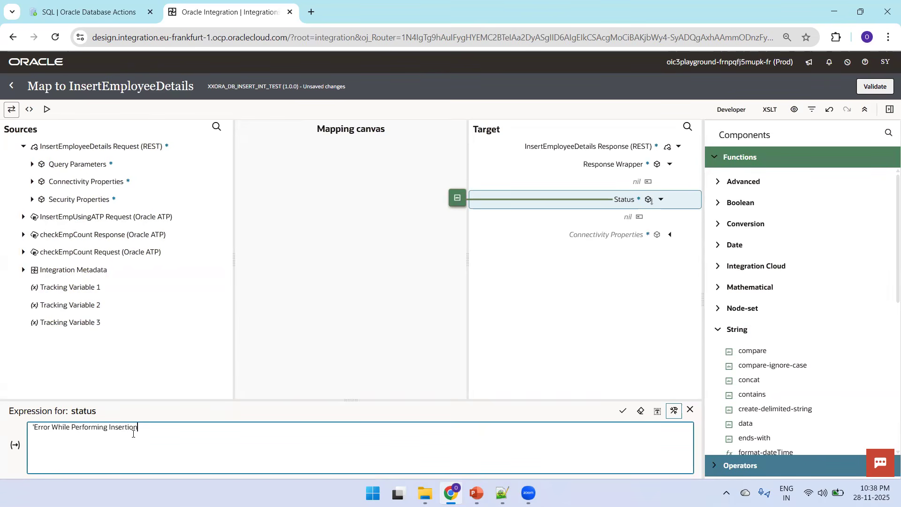
left_click(876, 83)
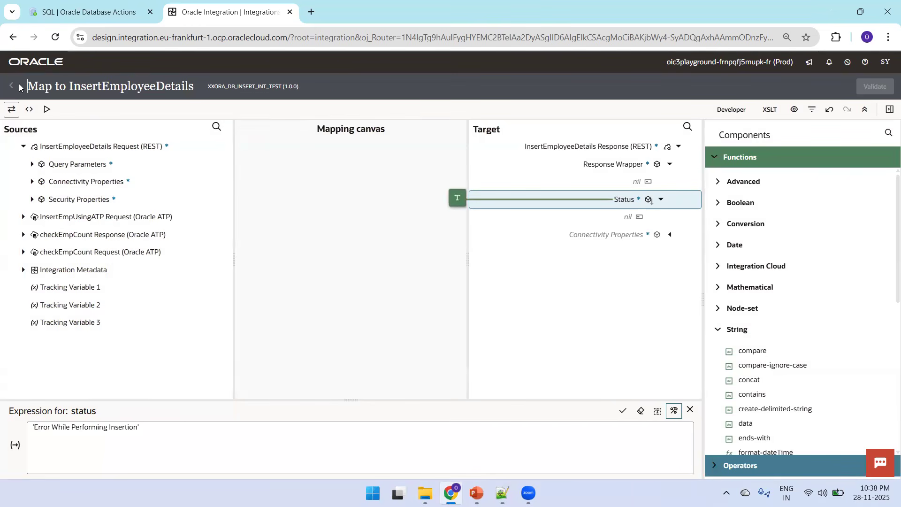
left_click(20, 86)
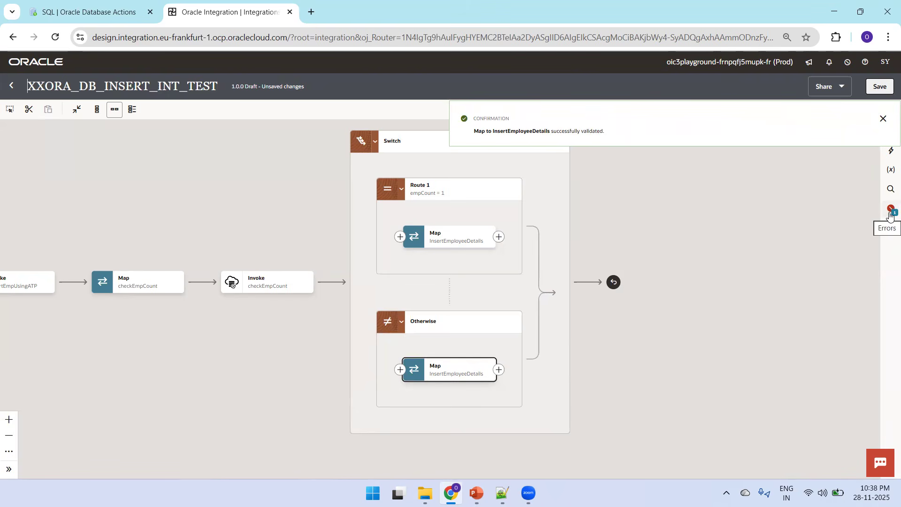
Step: Set empno from the query parameters as the primary business identifier and save the integration
left_click(891, 212)
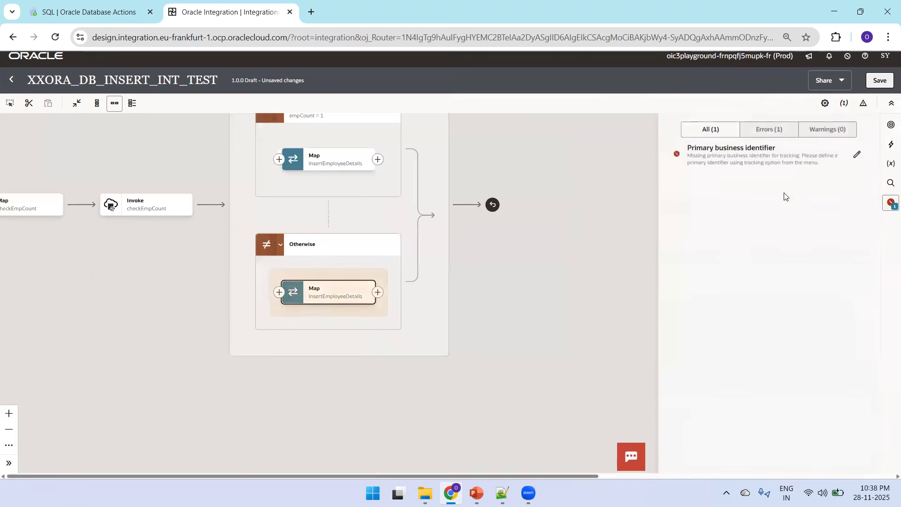
left_click(830, 167)
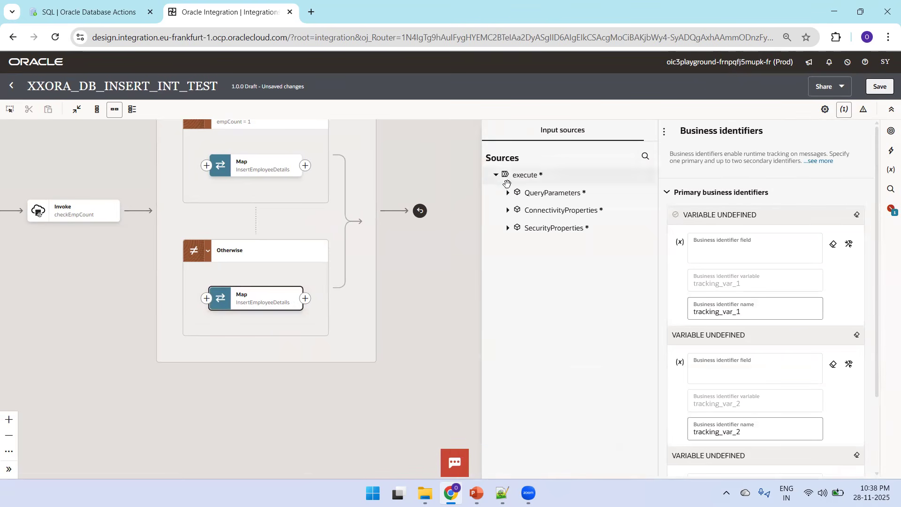
left_click(510, 195)
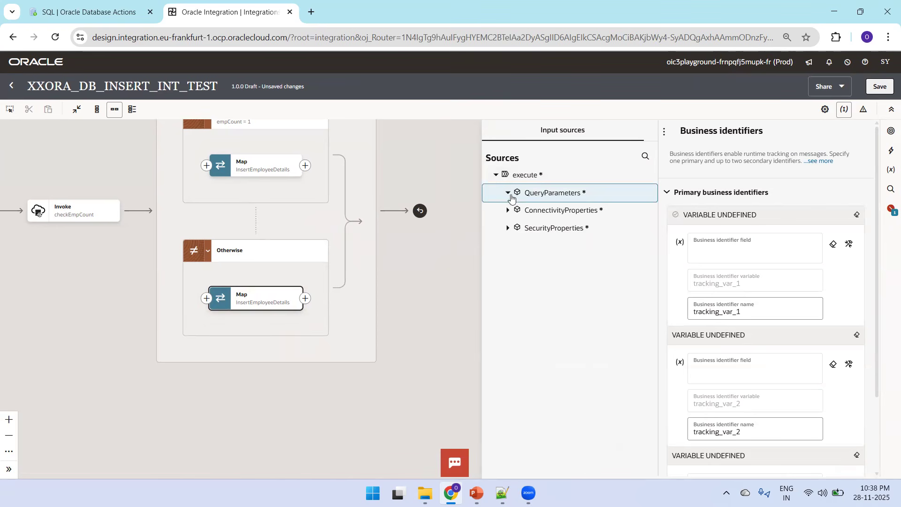
left_click_drag(540, 210, 749, 247)
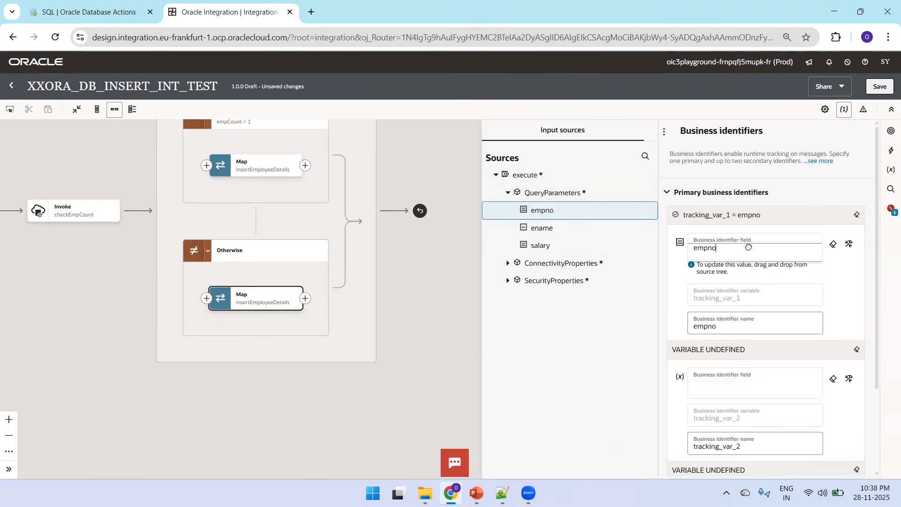
left_click(879, 86)
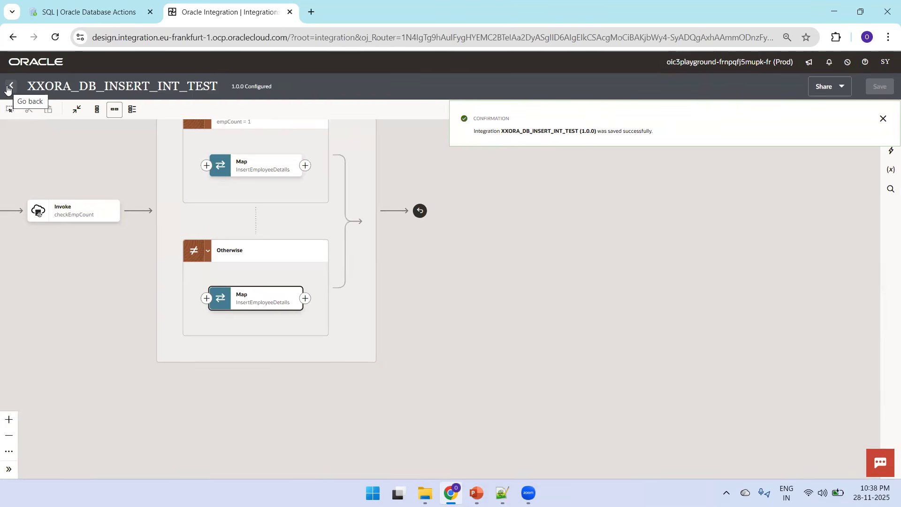
Step: Close the integration and activate XXORA_DB_INSERT_INT_TEST from the integrations list
left_click(7, 89)
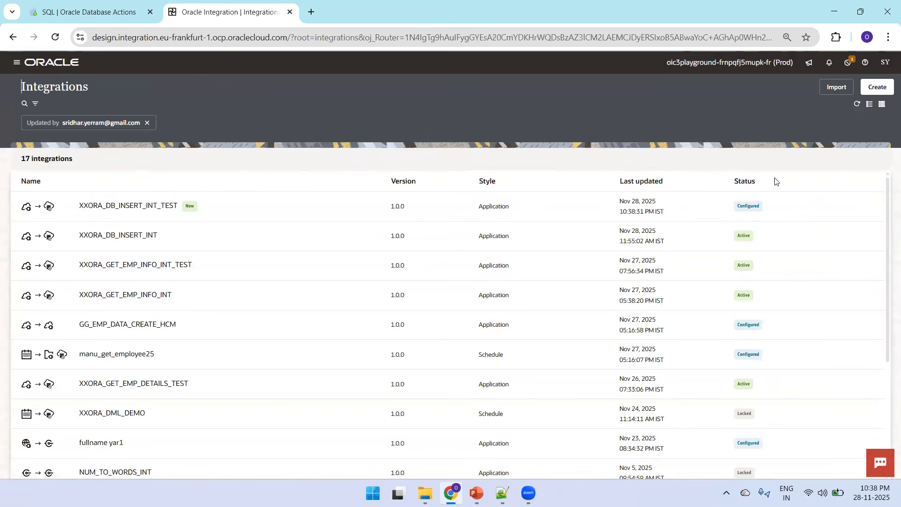
mouse_move(786, 208)
left_click(826, 207)
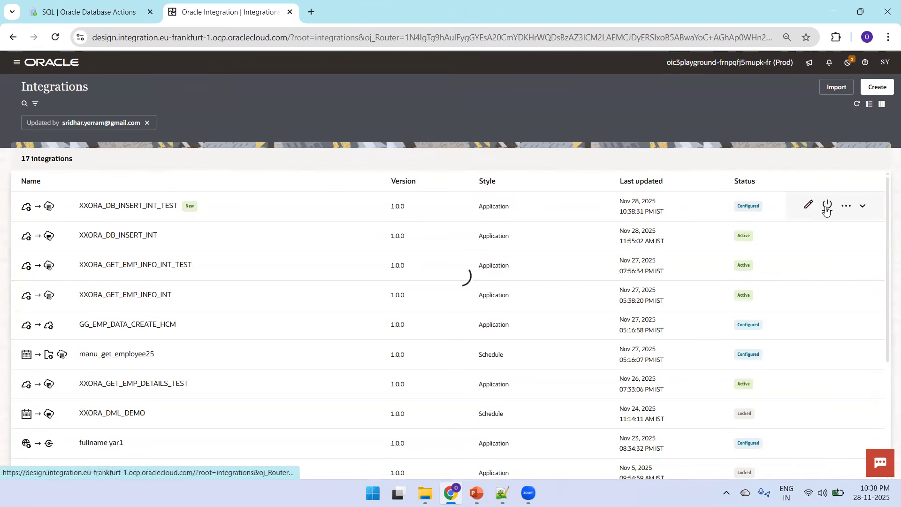
left_click(868, 459)
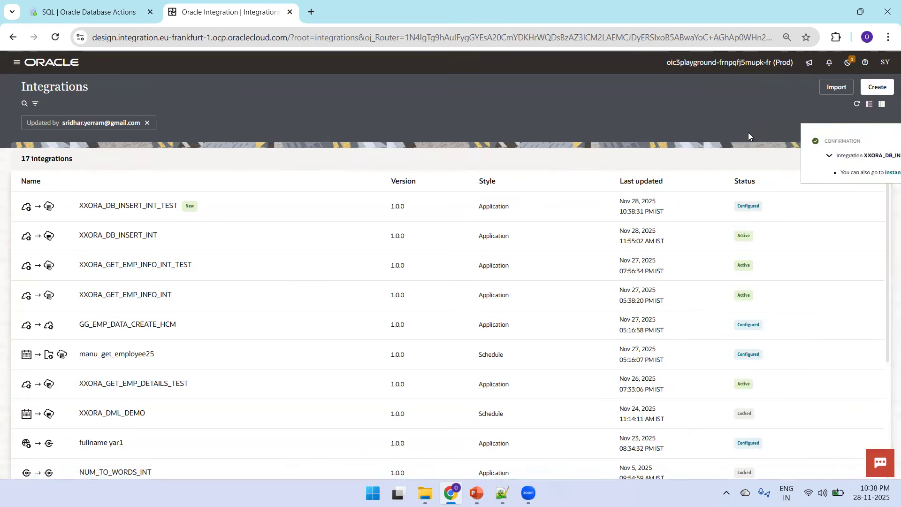
left_click(881, 142)
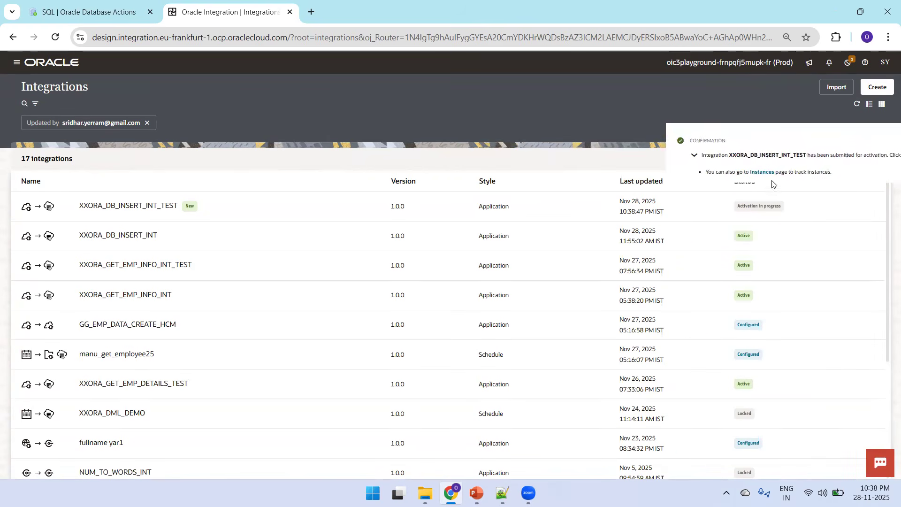
Step: Run the integration with an employee name, empno 9800 and salary 2500
left_click(826, 206)
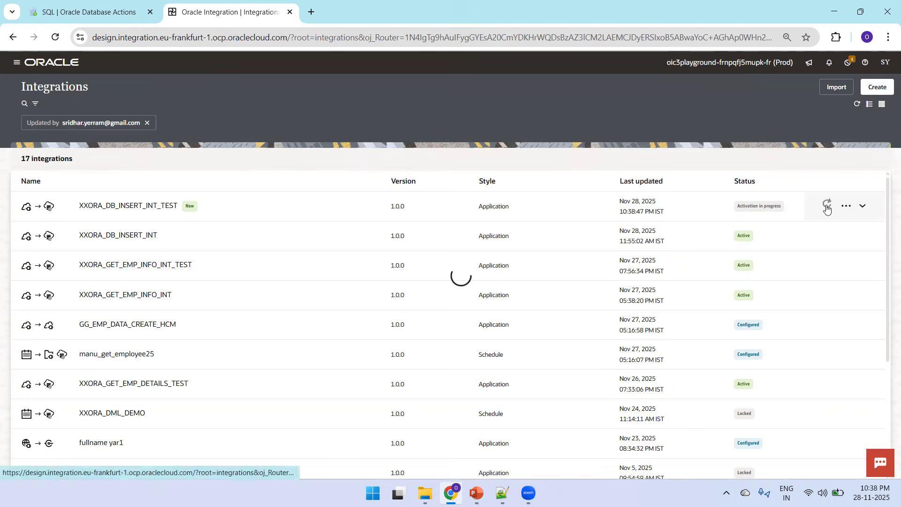
left_click(846, 207)
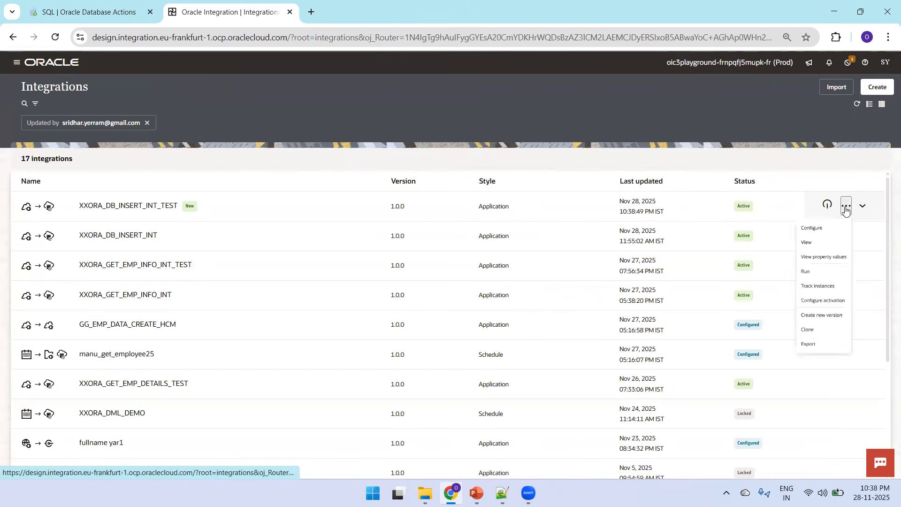
left_click(797, 296)
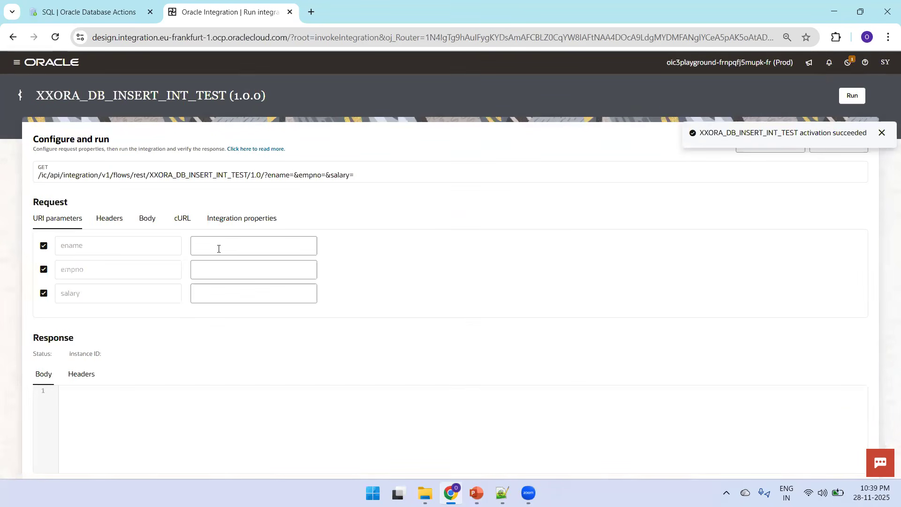
left_click(223, 249)
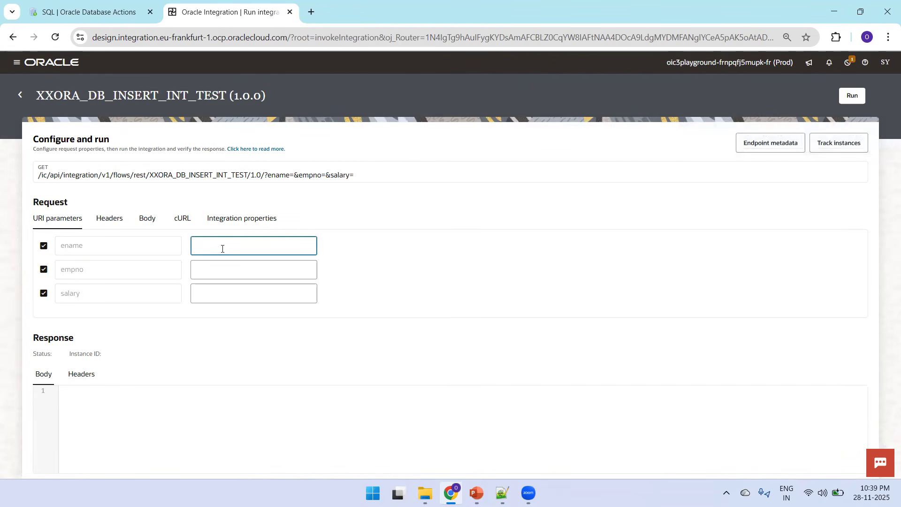
type("Vivek")
left_click(212, 271)
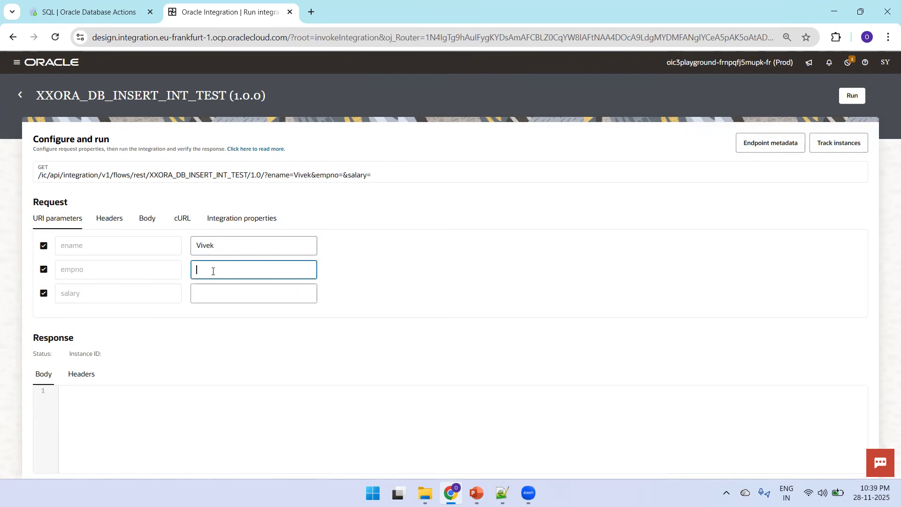
type("9800")
left_click(215, 291)
type("2500")
left_click(853, 97)
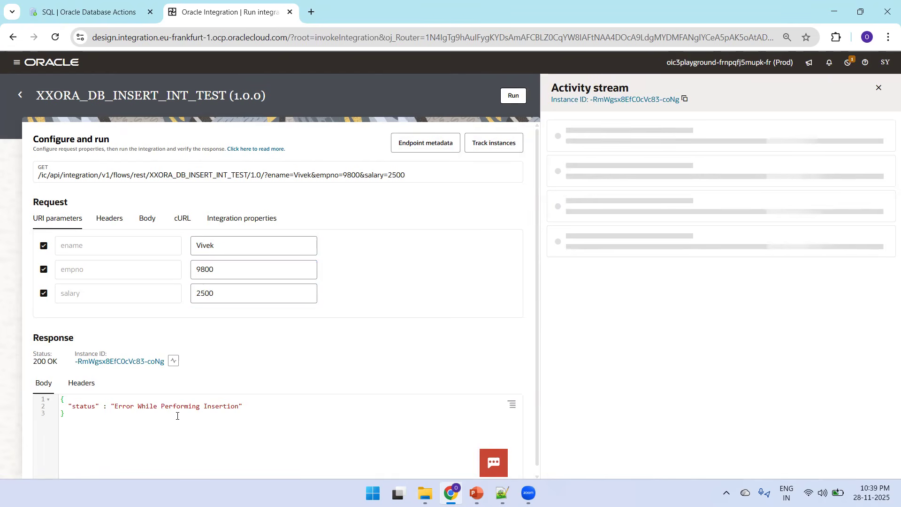
Step: Switch to the SQL worksheet and rerun the query on the EMP table
key("ctrl+Tab")
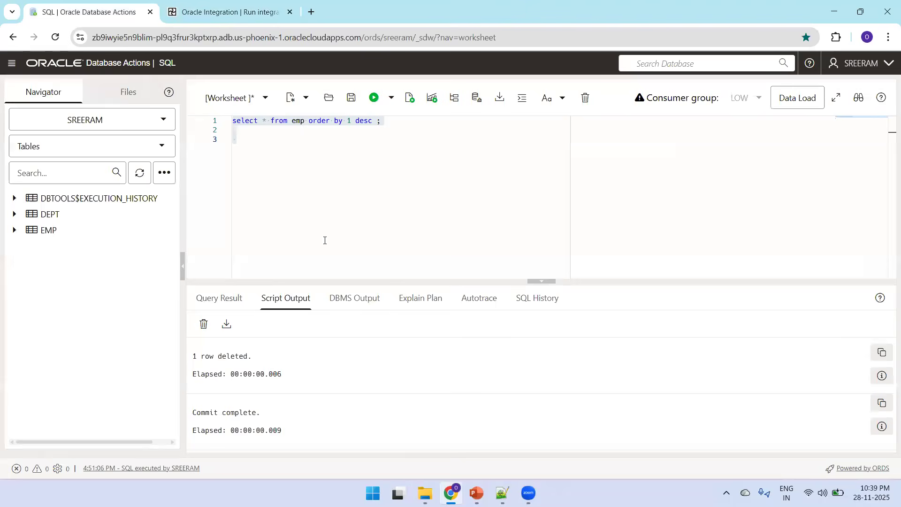
left_click(390, 197)
key("ctrl+a")
key("ctrl+Return")
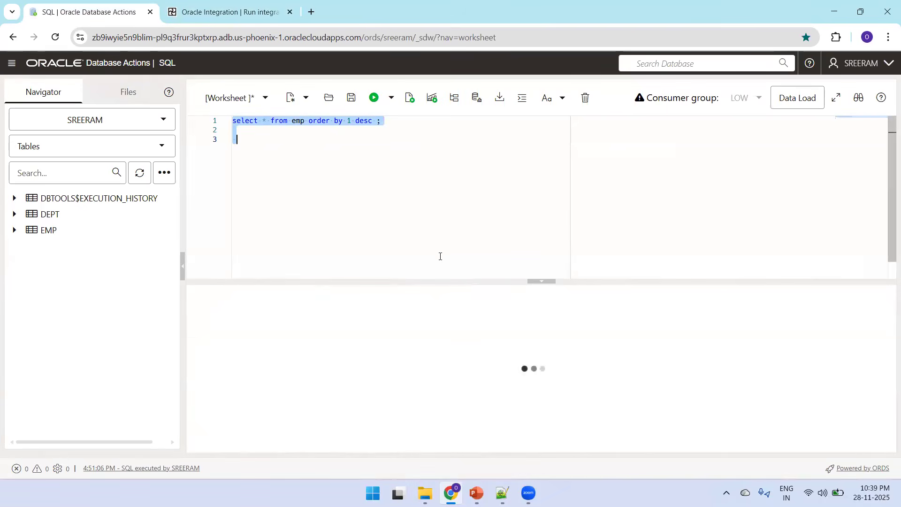
Step: Enlarge the results pane and examine the EMP rows with empno 9800
left_click(390, 139)
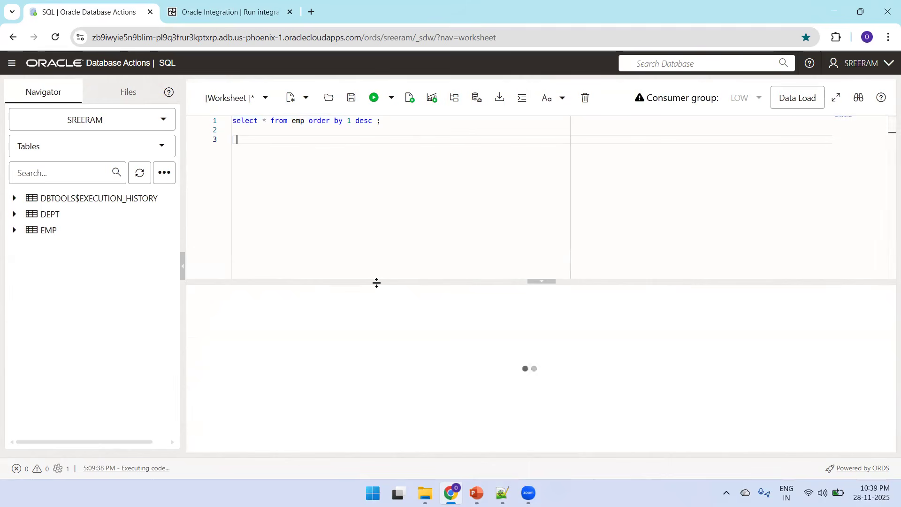
left_click_drag(377, 282, 370, 221)
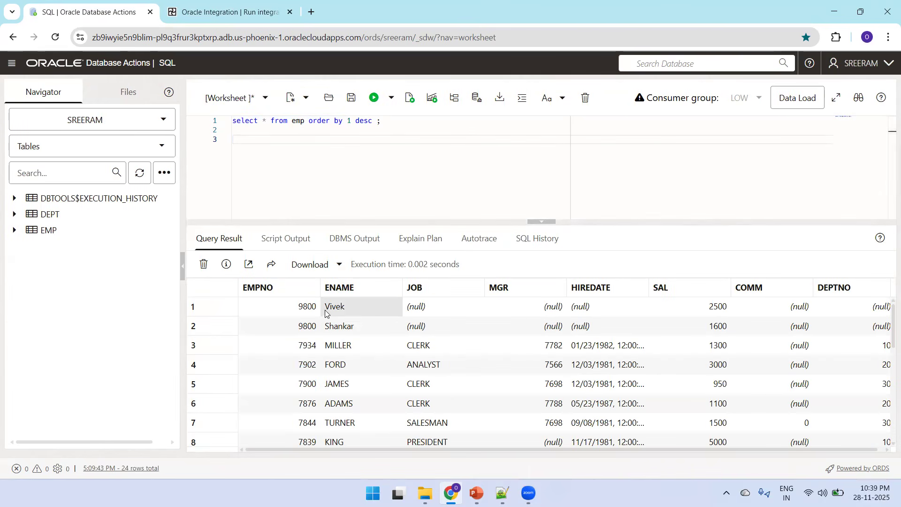
left_click(299, 335)
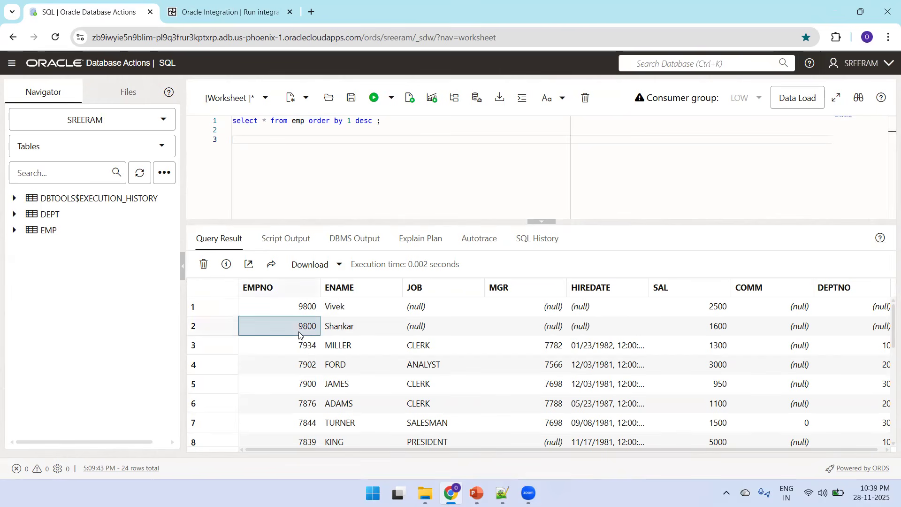
key("Right")
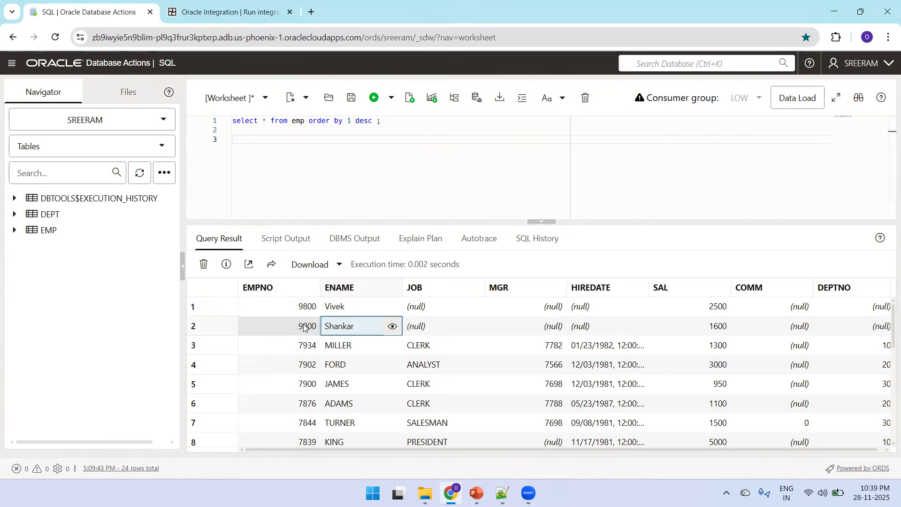
Step: Delete the EMP rows where empno = 9800
left_click(437, 121)
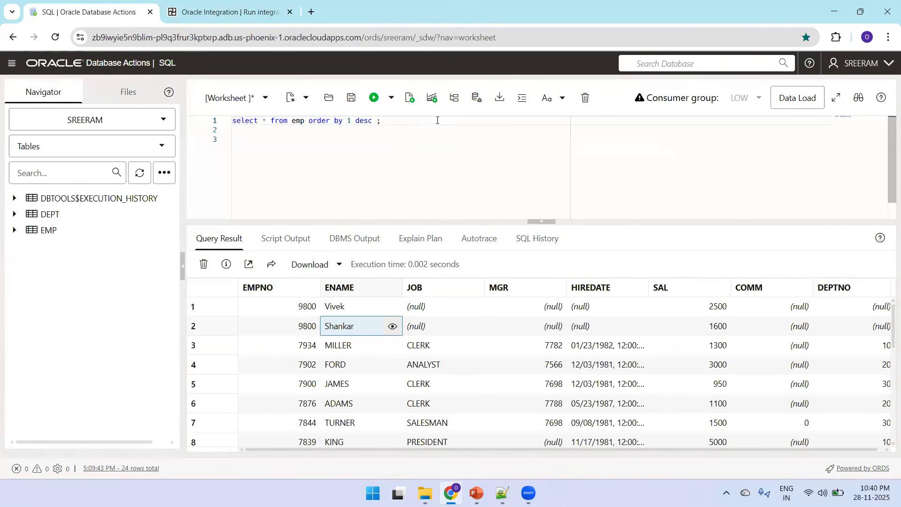
key("Return")
key("Return")
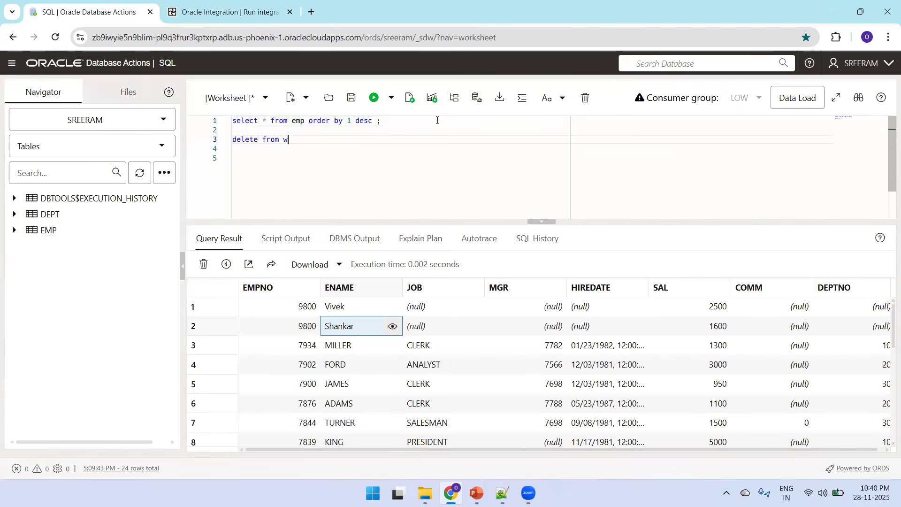
type("delete from emp whe")
key("shift+Up")
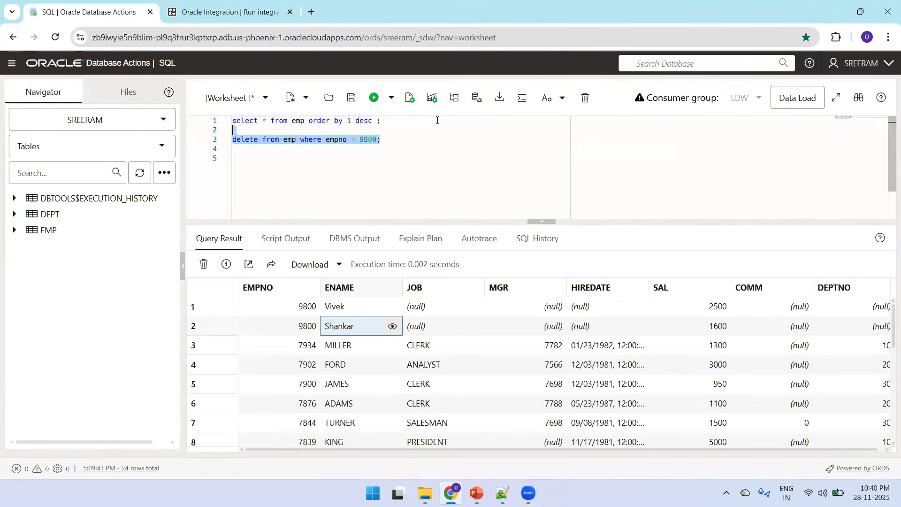
key("ctrl+Return")
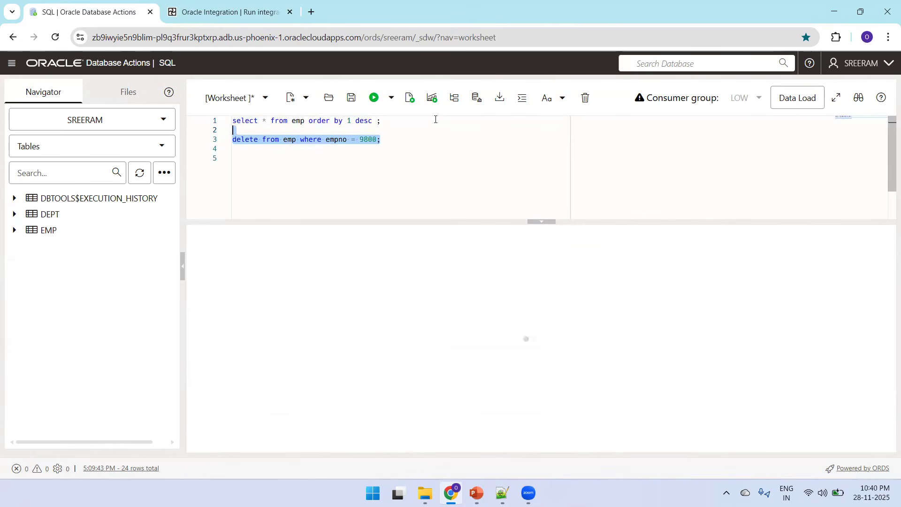
Step: Replace the delete statement with commit and run it to commit the deletion
key("BackSpace")
key("Return")
key("Return")
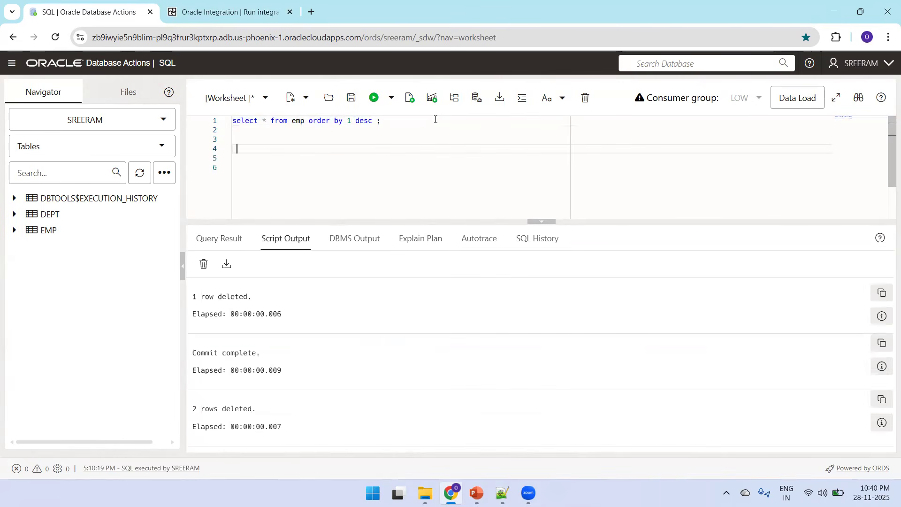
key("shift+Up")
key("ctrl+Return")
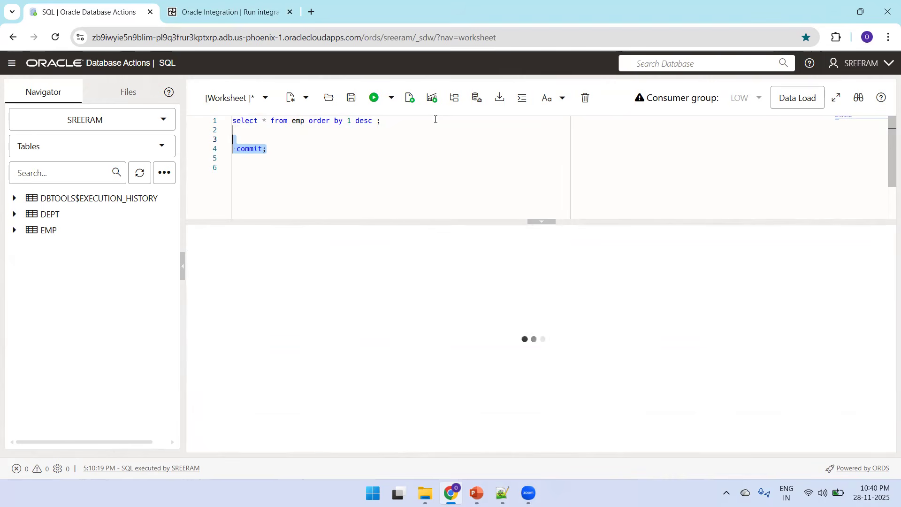
Step: Rerun the select query on the EMP table ordered by empno descending
key("BackSpace")
key("Up")
key("Up")
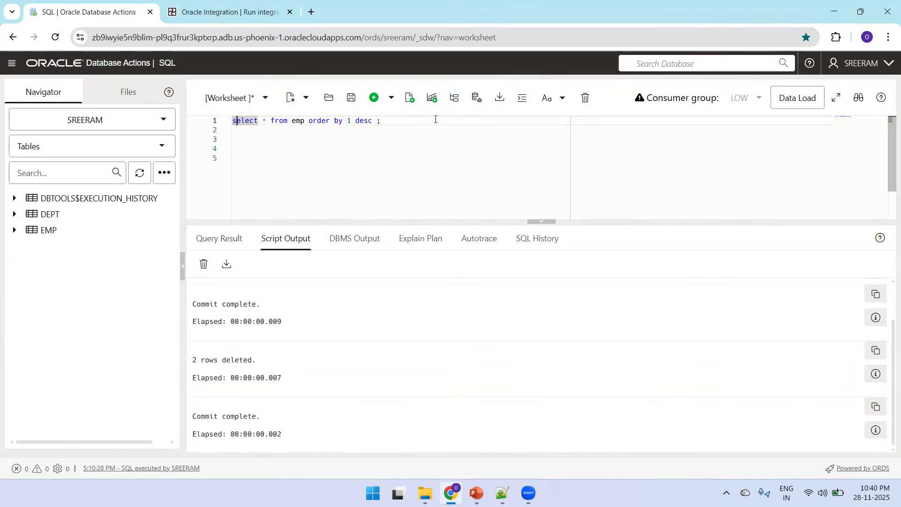
key("ctrl+a")
key("ctrl+Return")
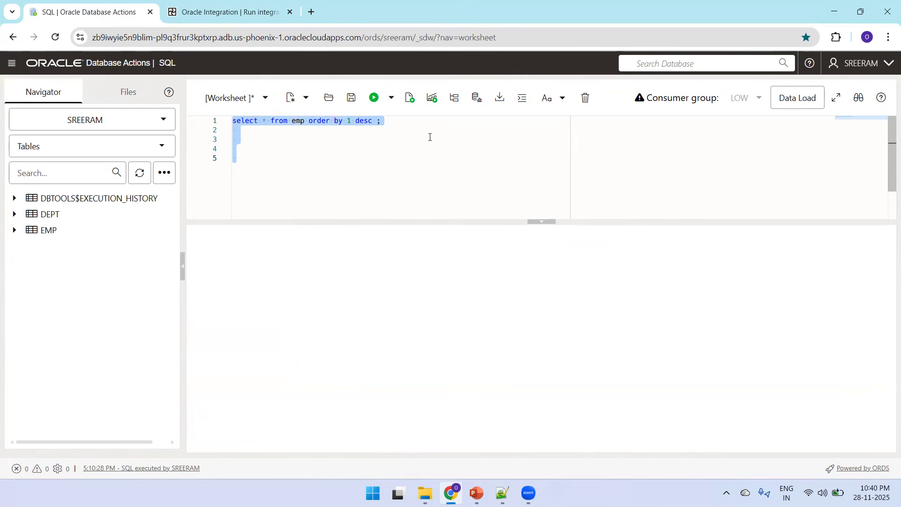
left_click(423, 131)
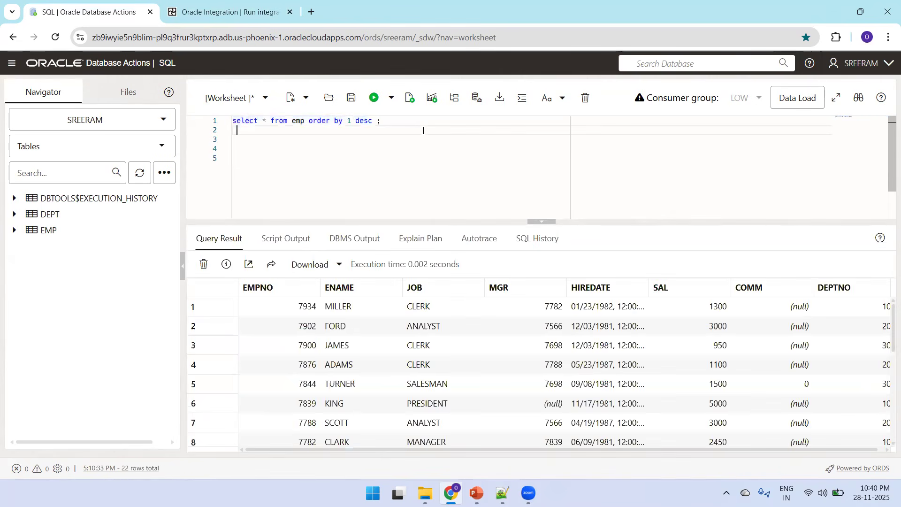
left_click(415, 126)
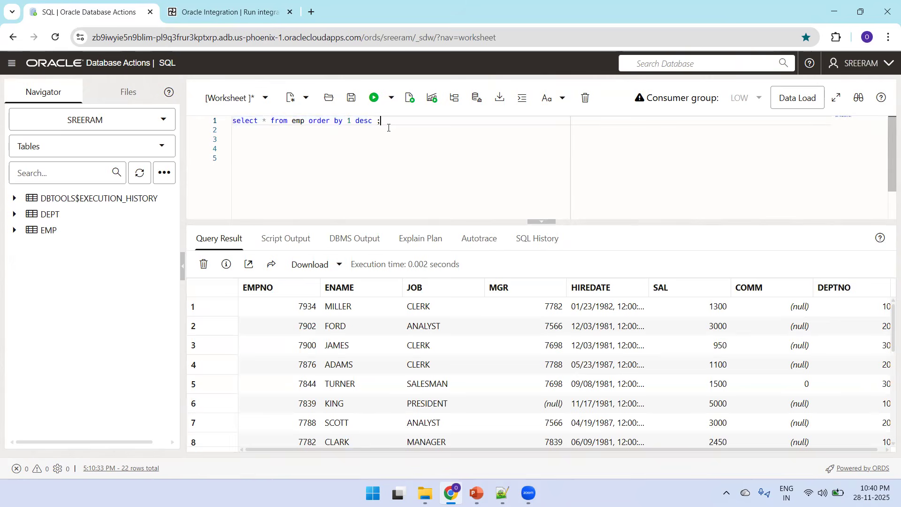
Step: Switch to the integration run page and run it again with empno 7934
key("ctrl+Tab")
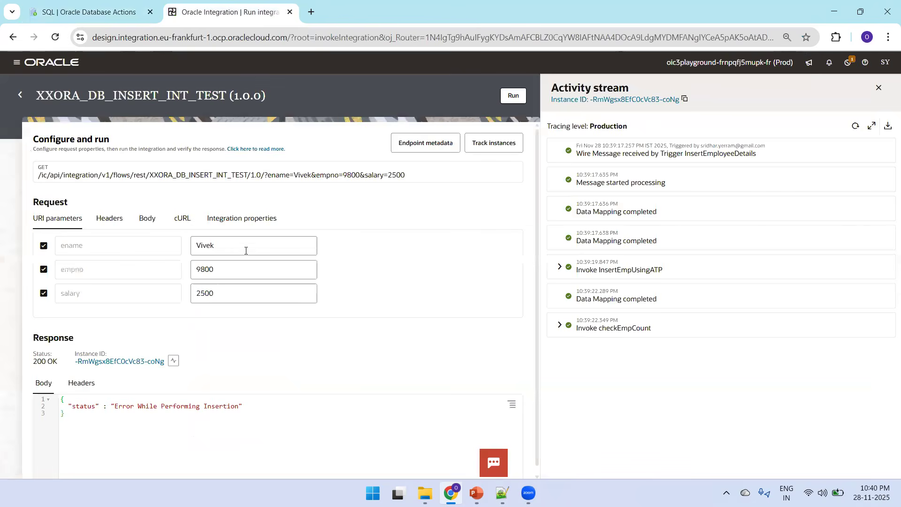
left_click(236, 267)
key("ctrl+a")
key("BackSpace")
type("7934")
key("shift+Tab")
left_click(205, 268)
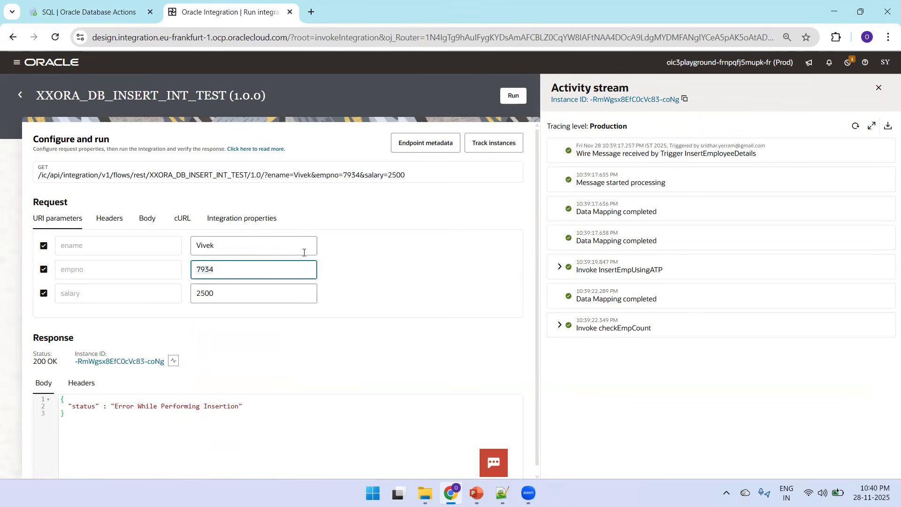
left_click(511, 99)
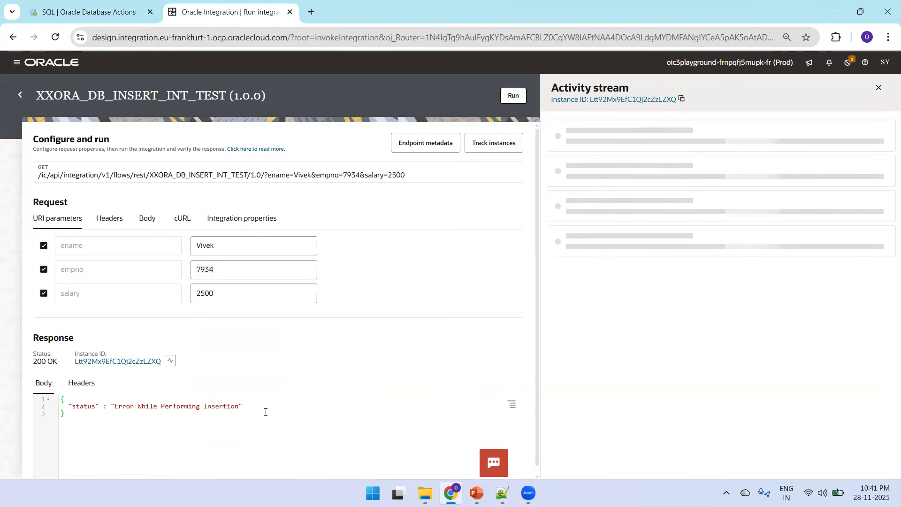
Step: Switch to the SQL worksheet, rerun the EMP query and examine the rows with empno 7934
key("ctrl+Tab")
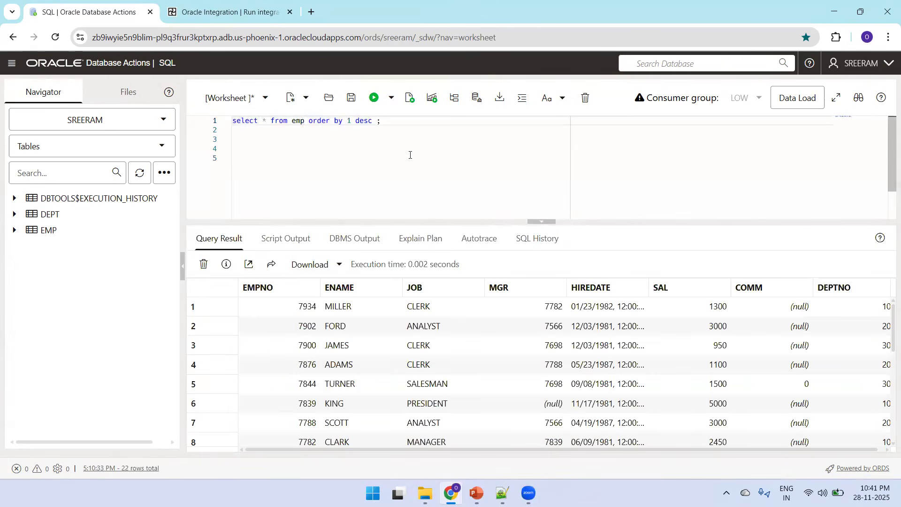
left_click(410, 155)
key("ctrl+a")
key("ctrl+Return")
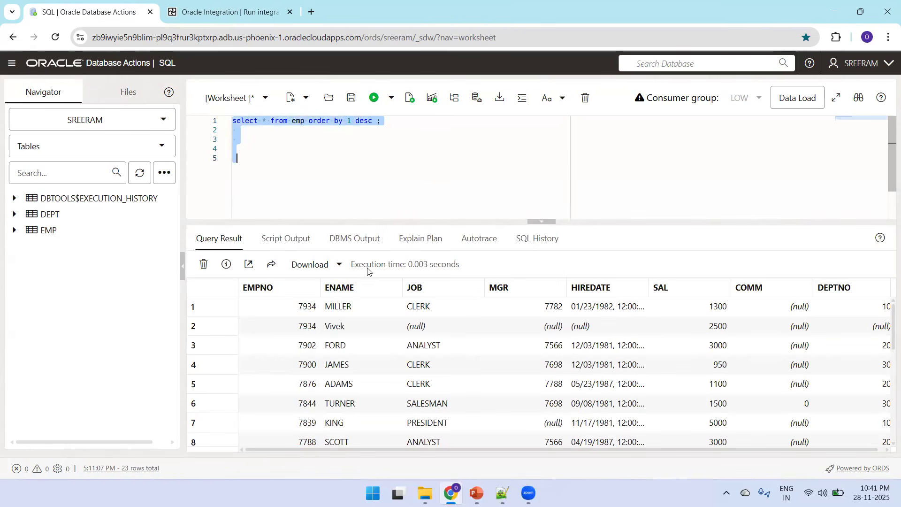
left_click(313, 333)
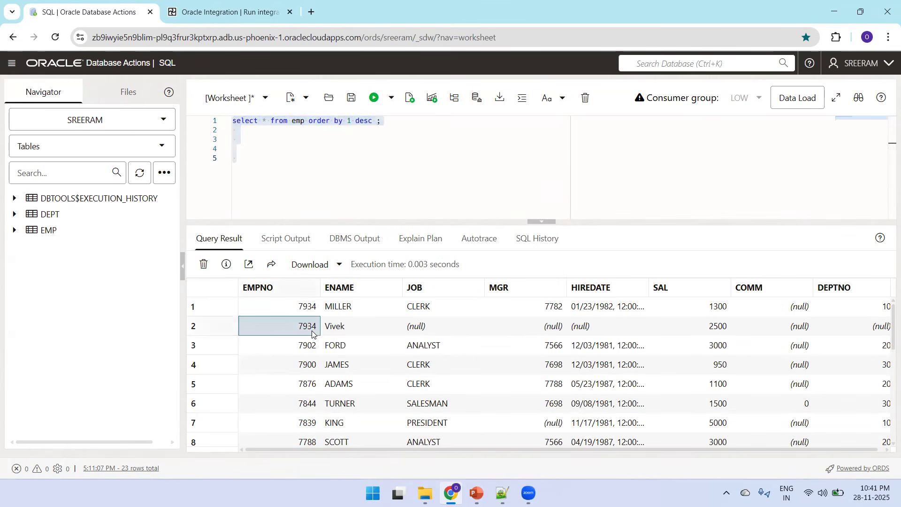
key("shift+Up")
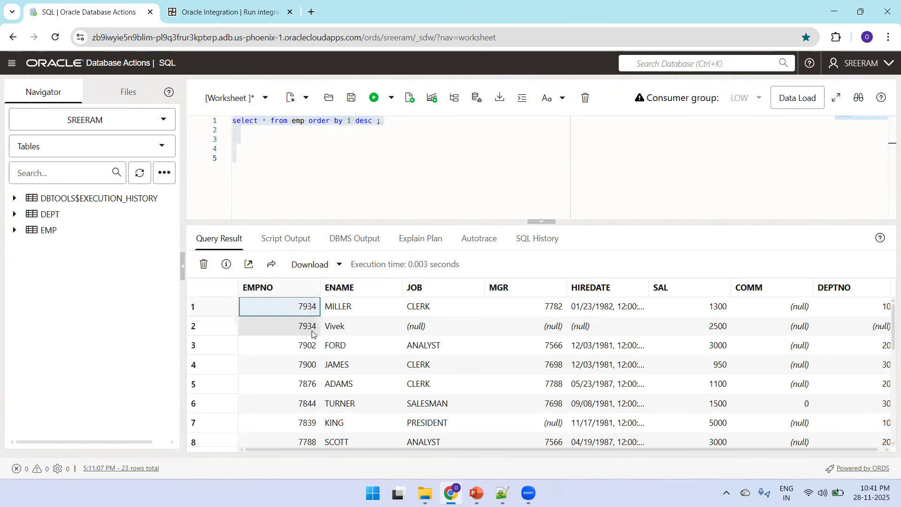
key("shift+Right")
key("shift+Right")
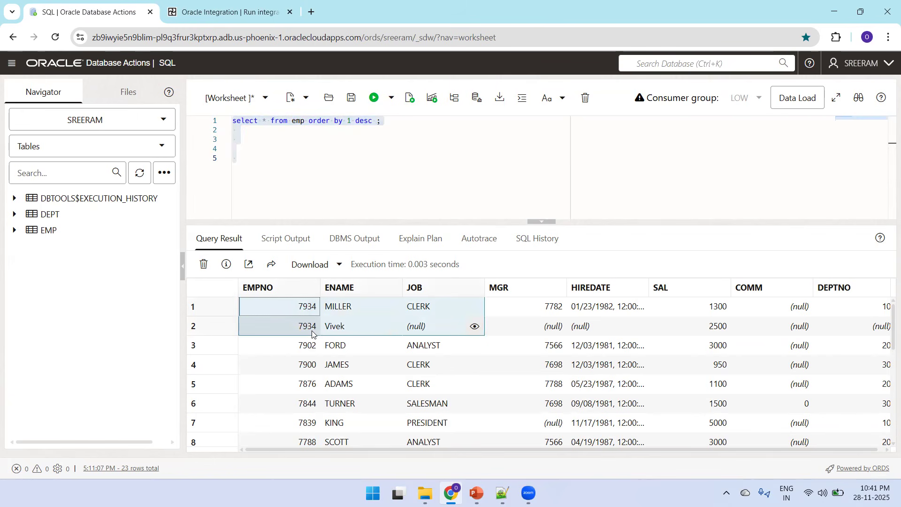
key("Up")
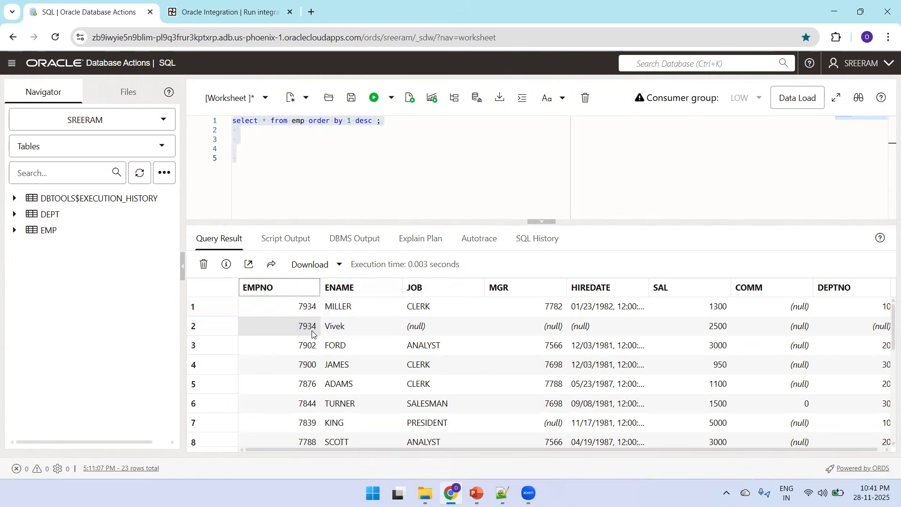
Step: Close the activity stream, return to the integrations list and deactivate XXORA_DB_INSERT_INT_TEST
key("ctrl+Tab")
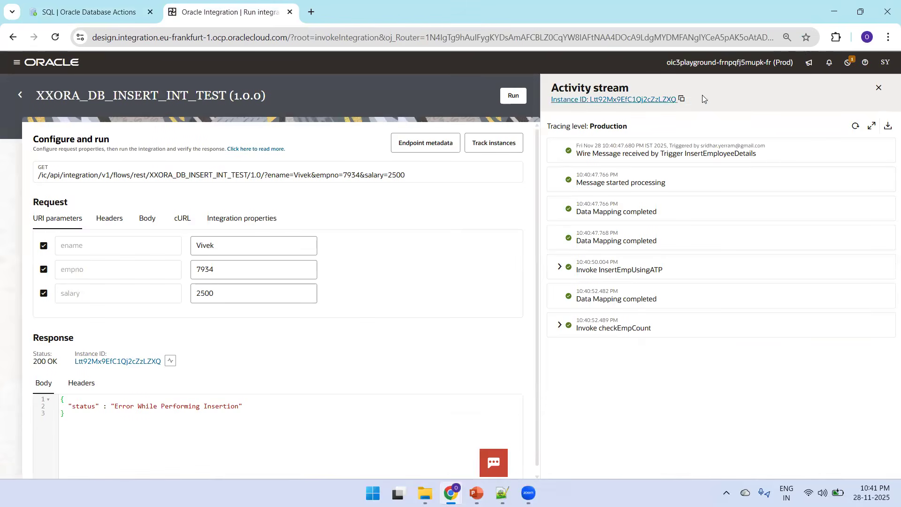
left_click(880, 88)
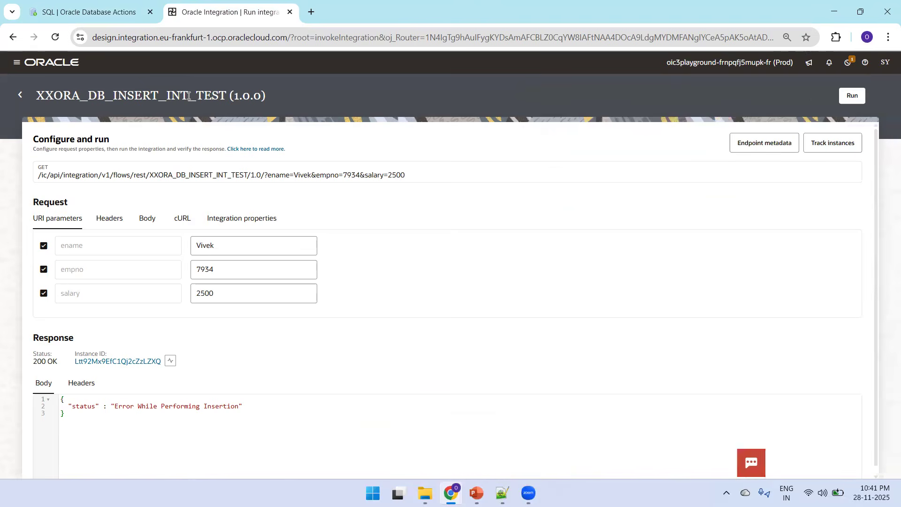
left_click(14, 96)
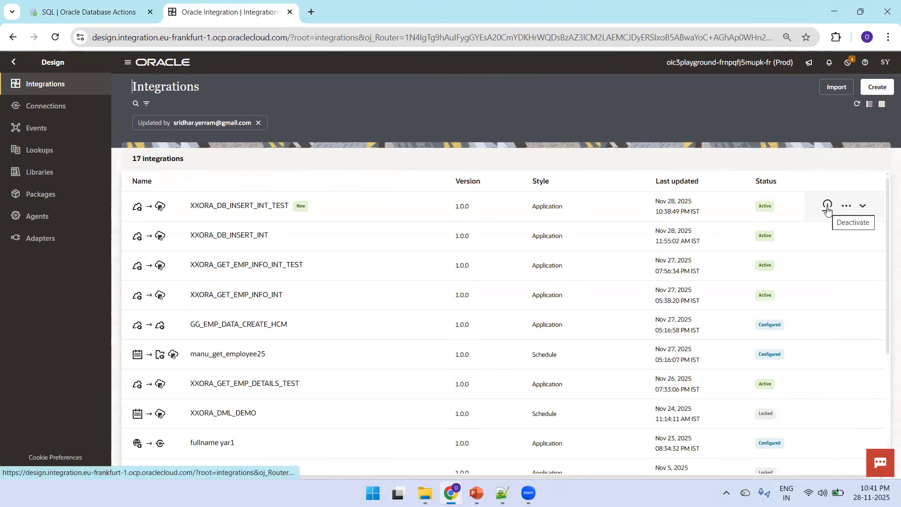
left_click(828, 206)
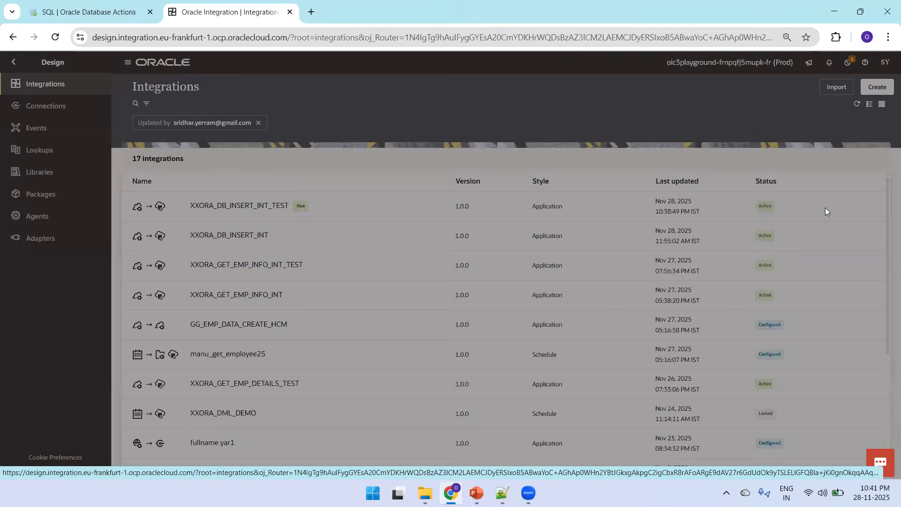
left_click(547, 303)
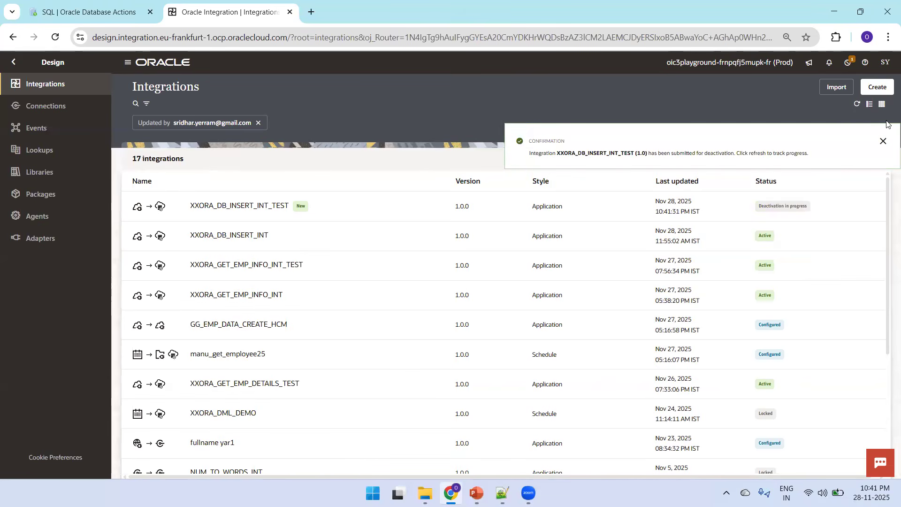
left_click(883, 141)
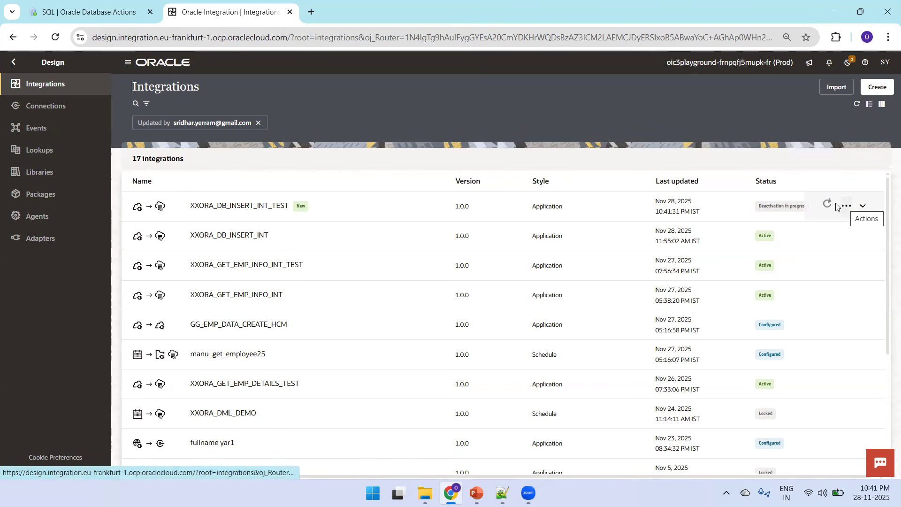
Step: Refresh the integration's status and open XXORA_DB_INSERT_INT_TEST in the editor to review the Switch
left_click(847, 206)
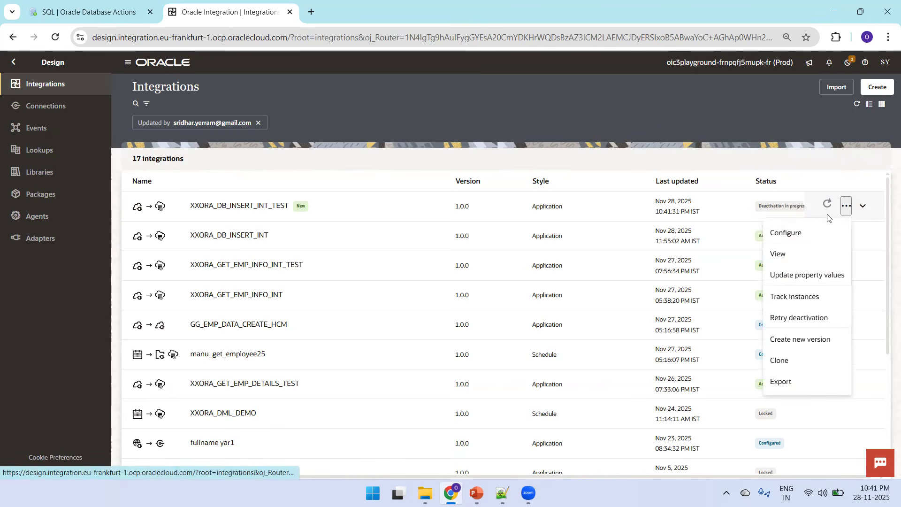
left_click(827, 204)
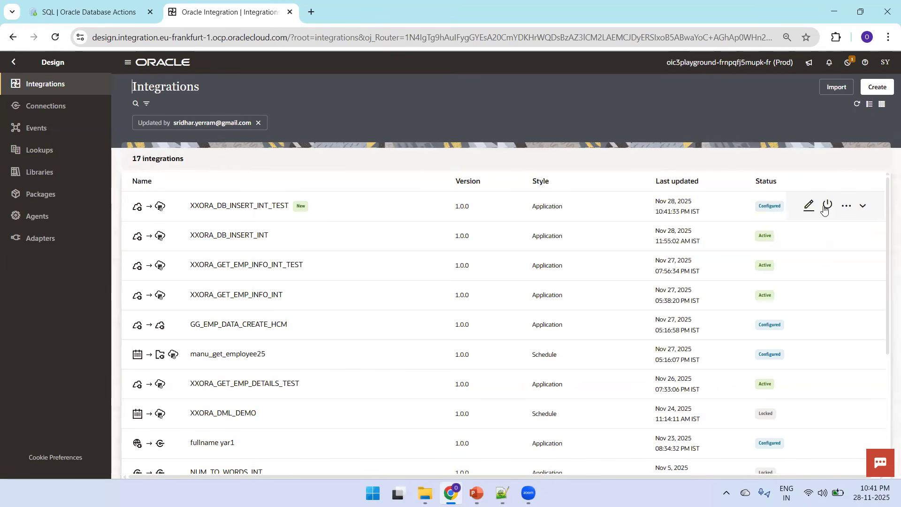
left_click(809, 205)
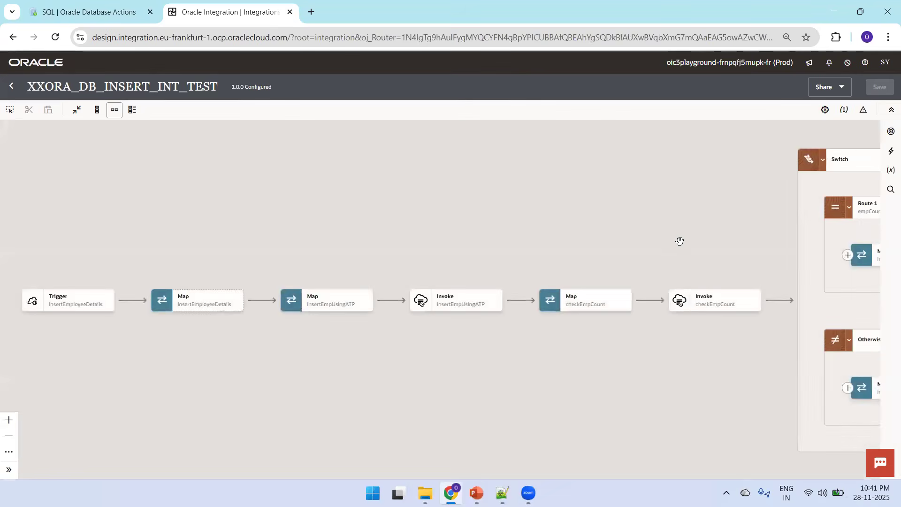
left_click_drag(746, 258, 455, 243)
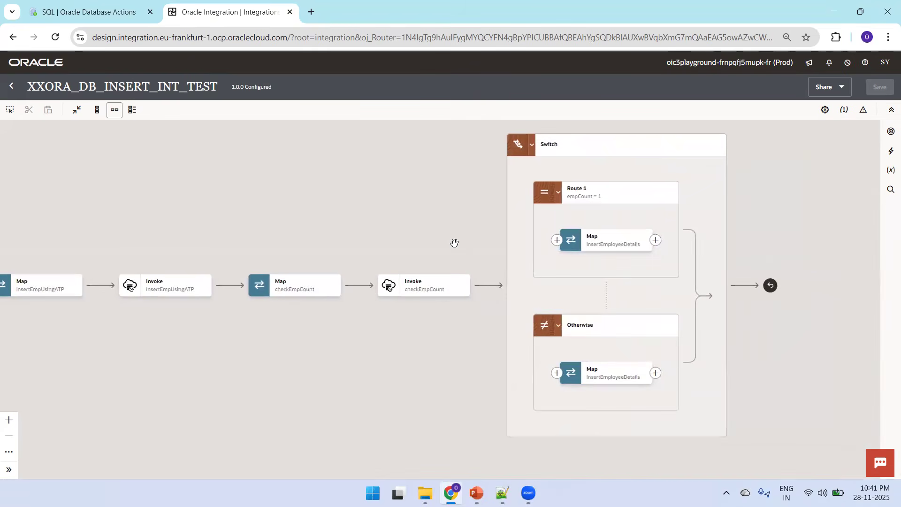
left_click(89, 13)
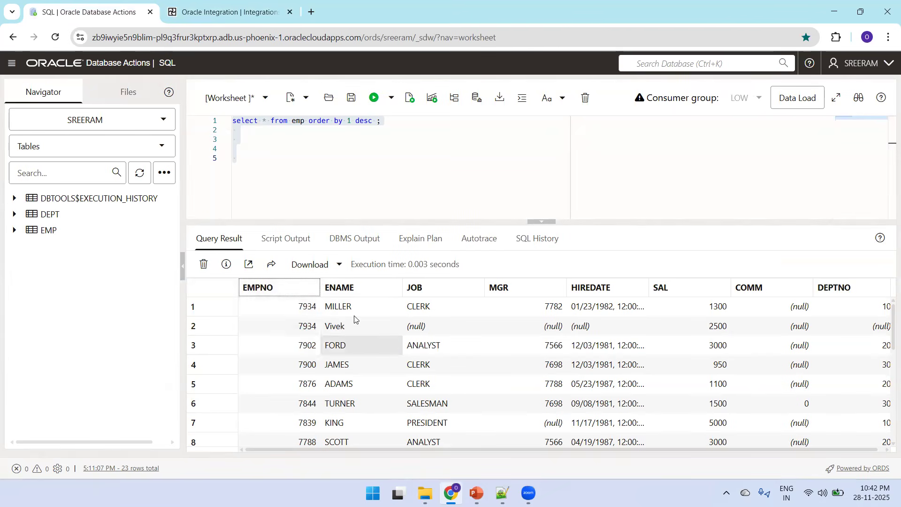
key("ctrl+Tab")
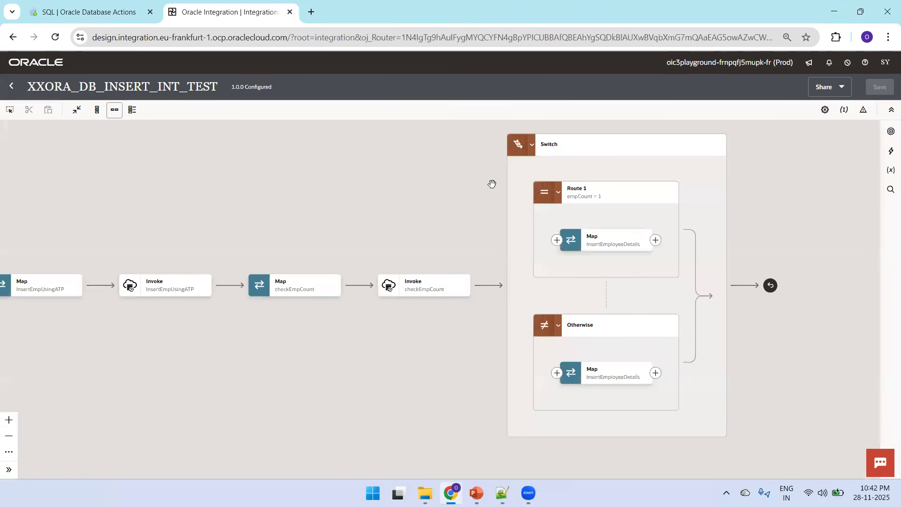
Step: Edit Route 1's condition to use the >= operator so it reads empCount >= 1, and save the integration
left_click(632, 200)
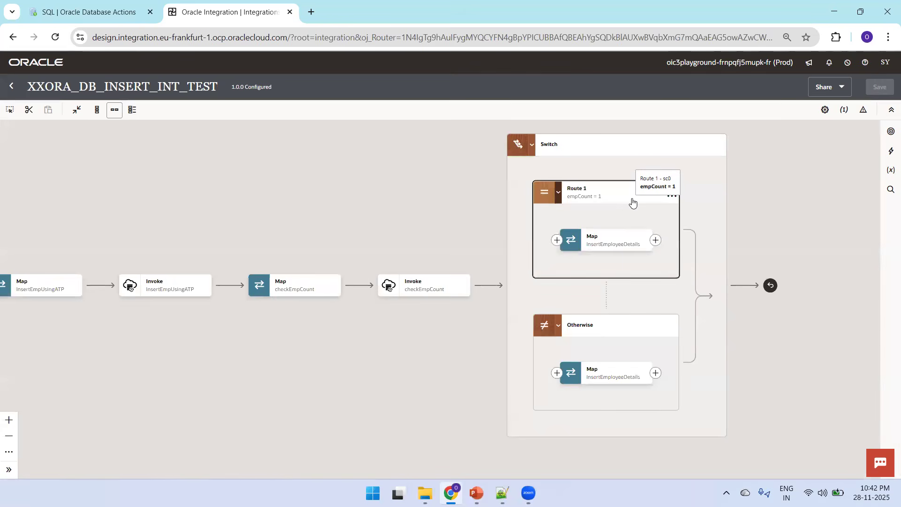
left_click(669, 200)
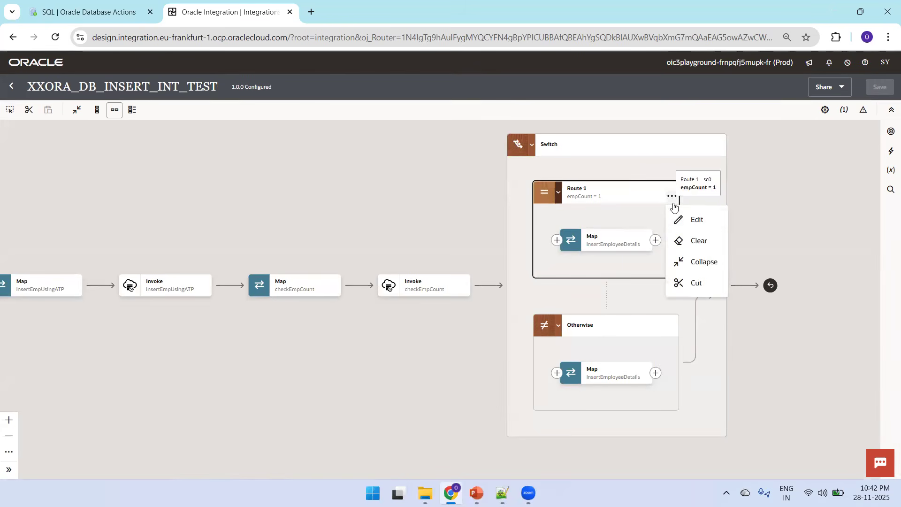
left_click(687, 220)
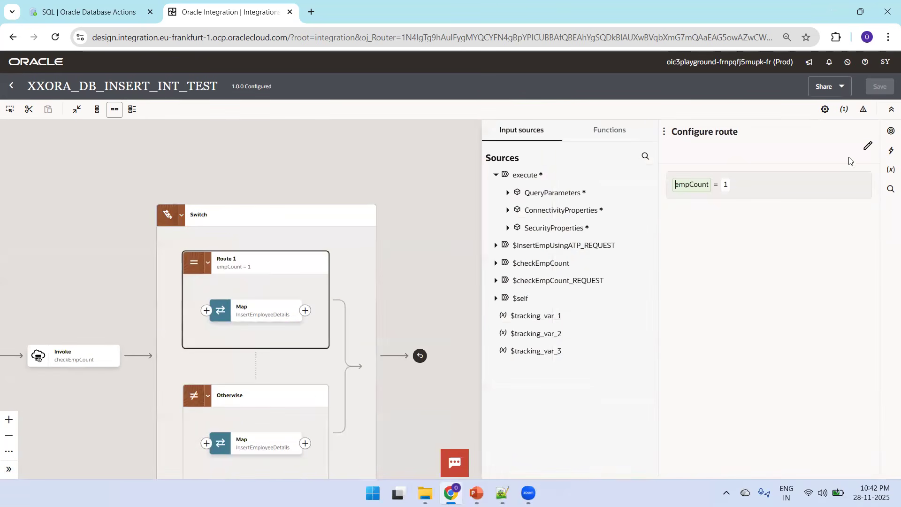
left_click(864, 147)
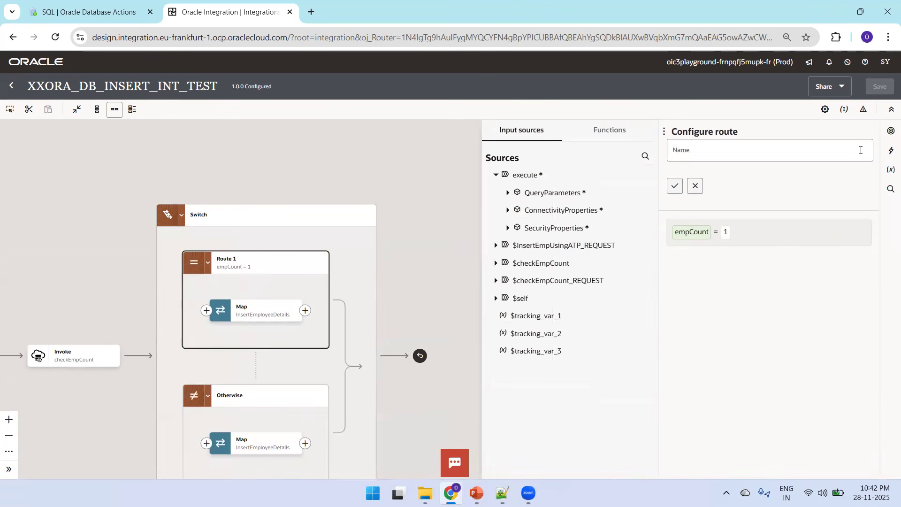
left_click(690, 239)
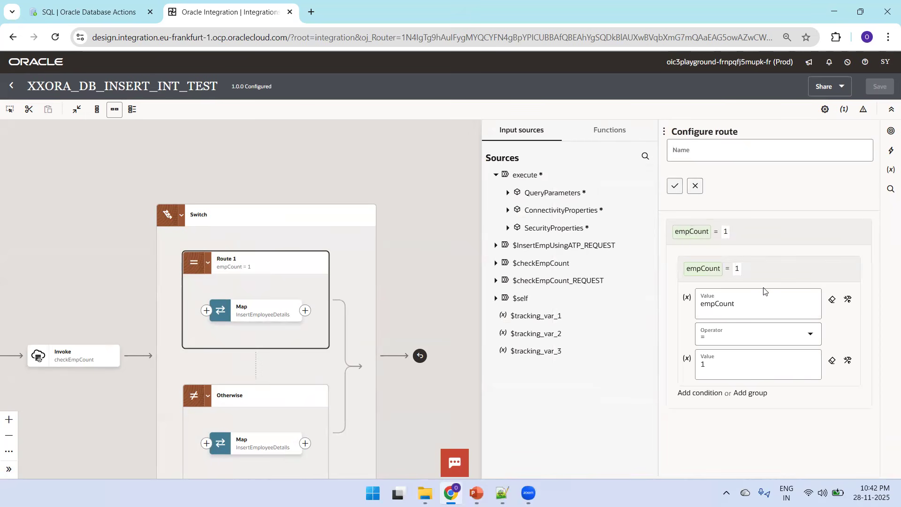
left_click(731, 339)
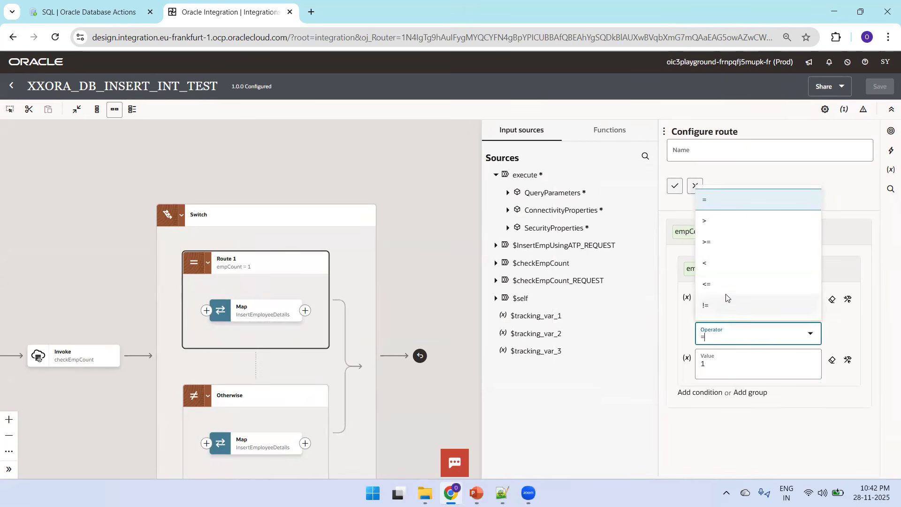
left_click(715, 241)
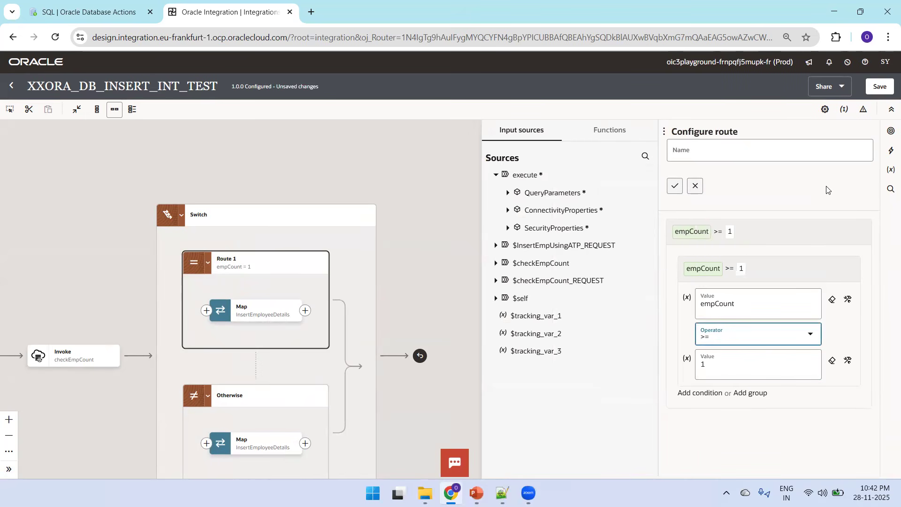
left_click(881, 90)
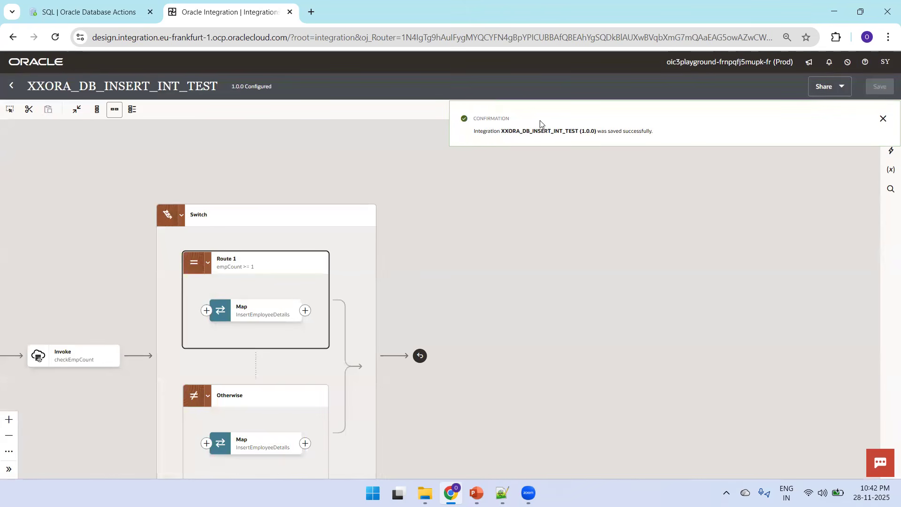
Step: Return to the integrations list and activate XXORA_DB_INSERT_INT_TEST with Production tracing
left_click(11, 85)
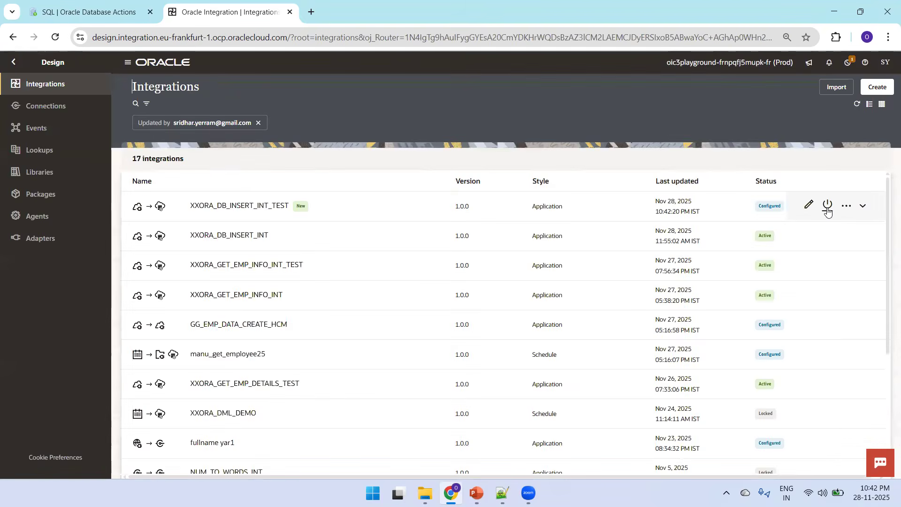
left_click(827, 211)
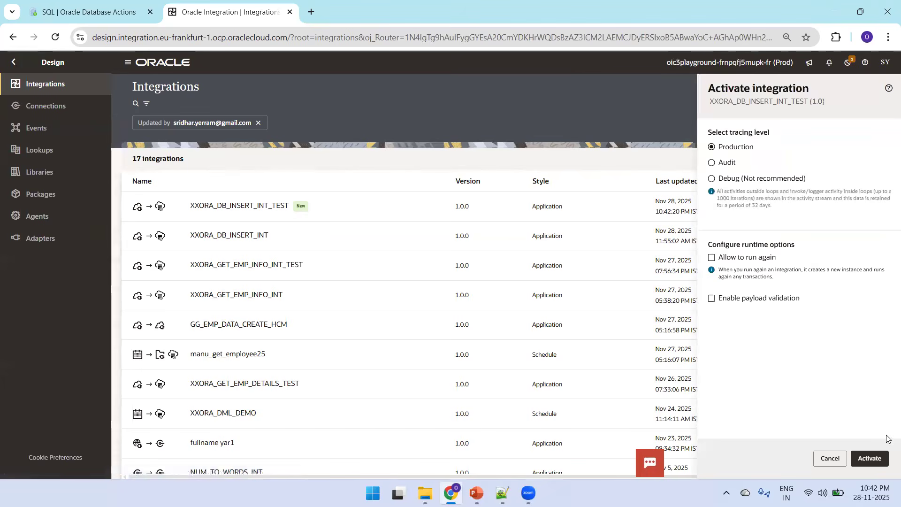
left_click(870, 459)
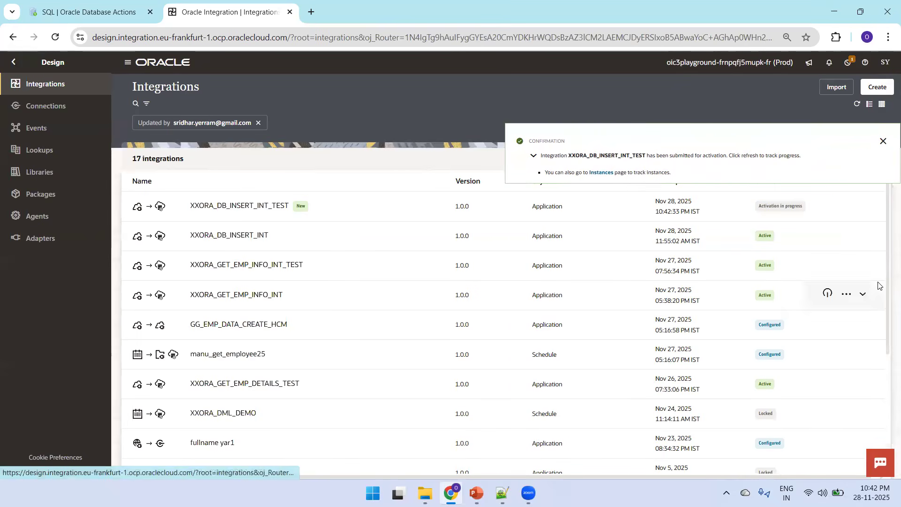
left_click(883, 141)
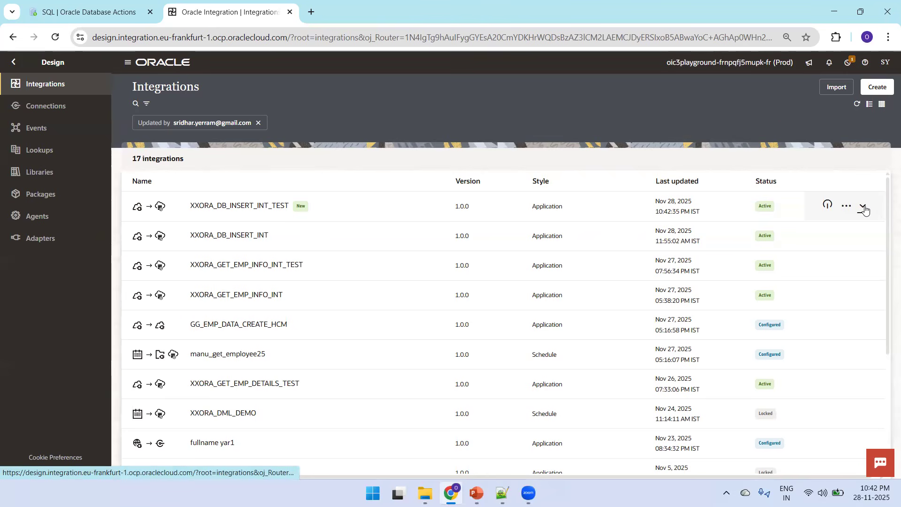
Step: Open the integration's run page and run it with ename Seeta, empno 8999 and salary 2500
left_click(848, 206)
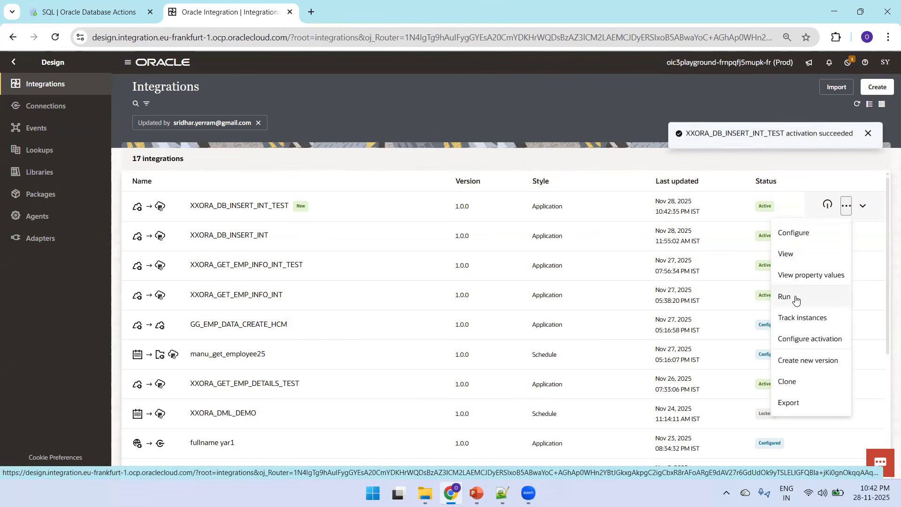
left_click(796, 298)
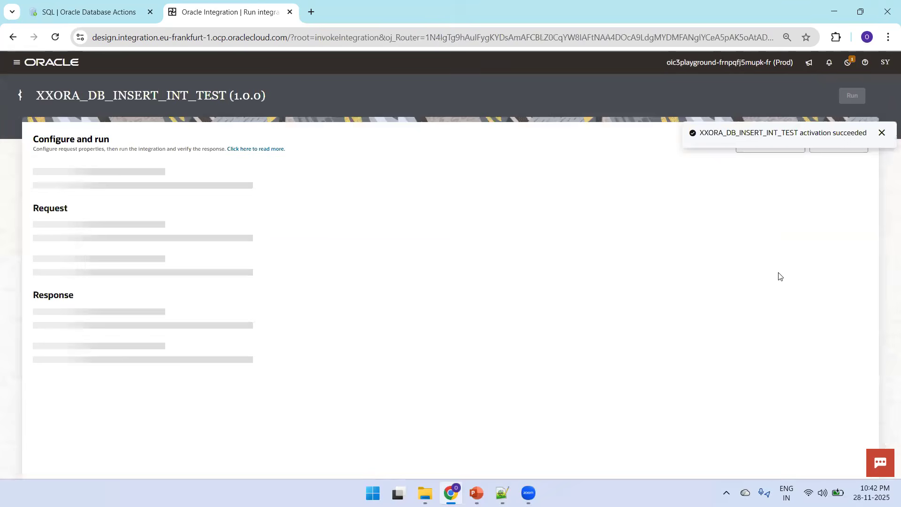
left_click(217, 271)
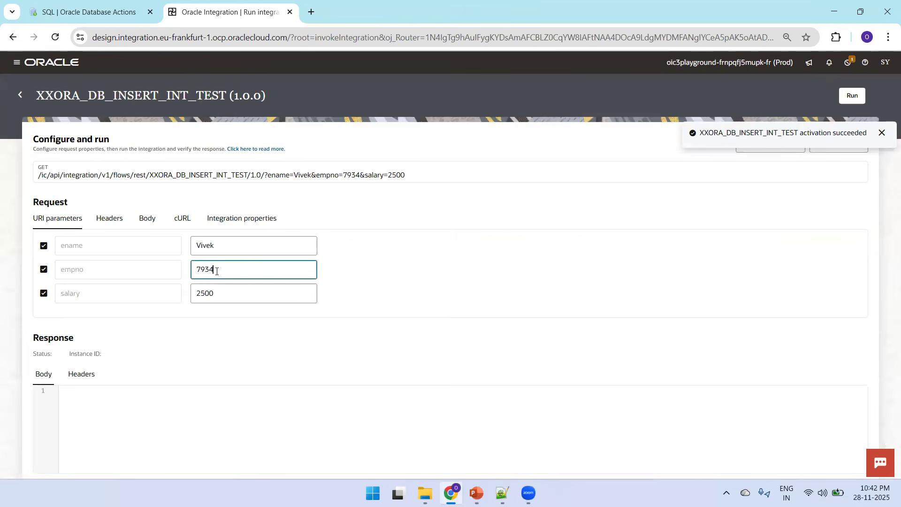
key("BackSpace")
key("BackSpace")
key("BackSpace")
key("BackSpace")
type("100")
key("BackSpace")
key("BackSpace")
key("BackSpace")
type("8999")
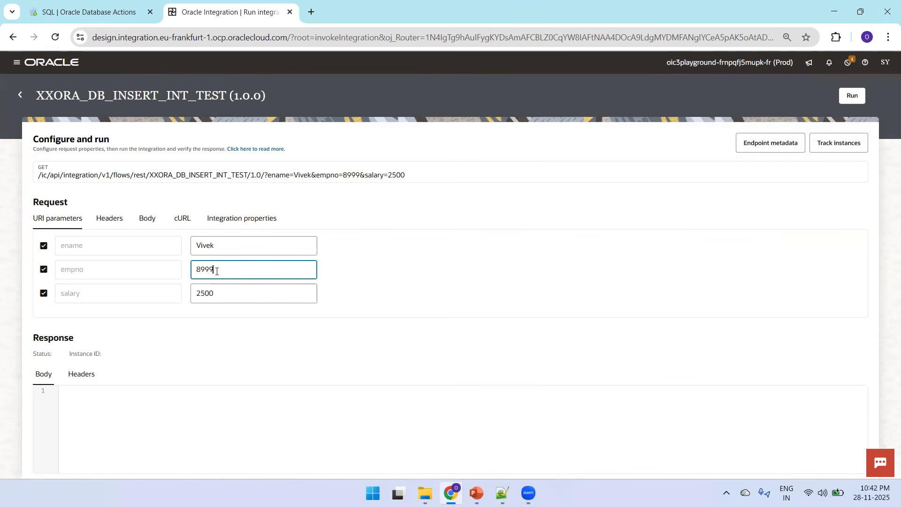
double_click(237, 243)
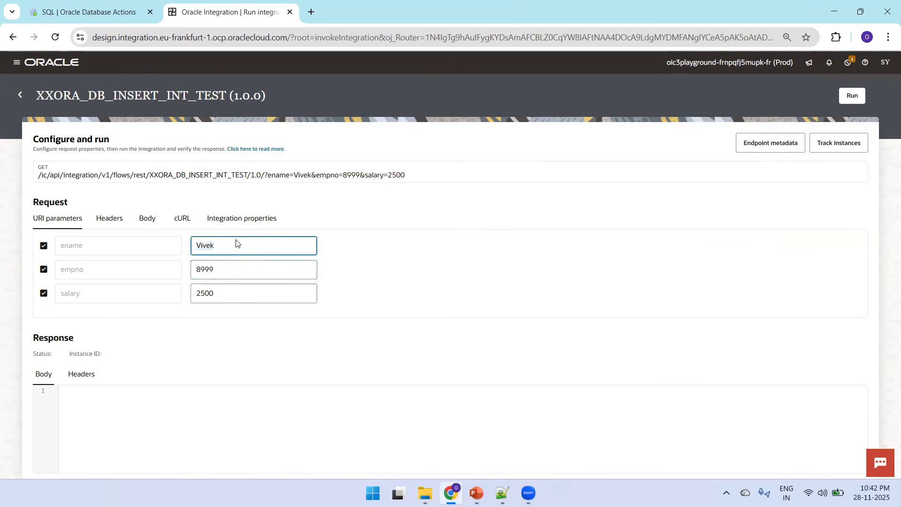
type("Seeta")
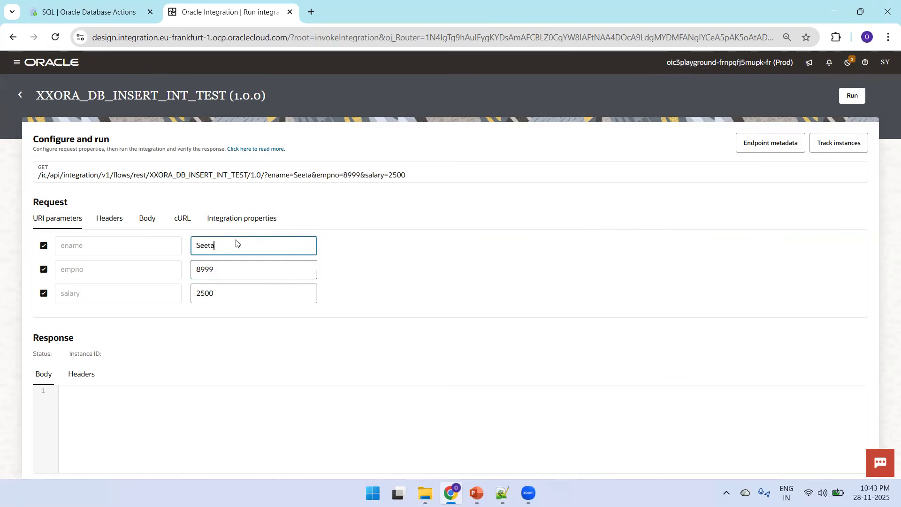
left_click(853, 96)
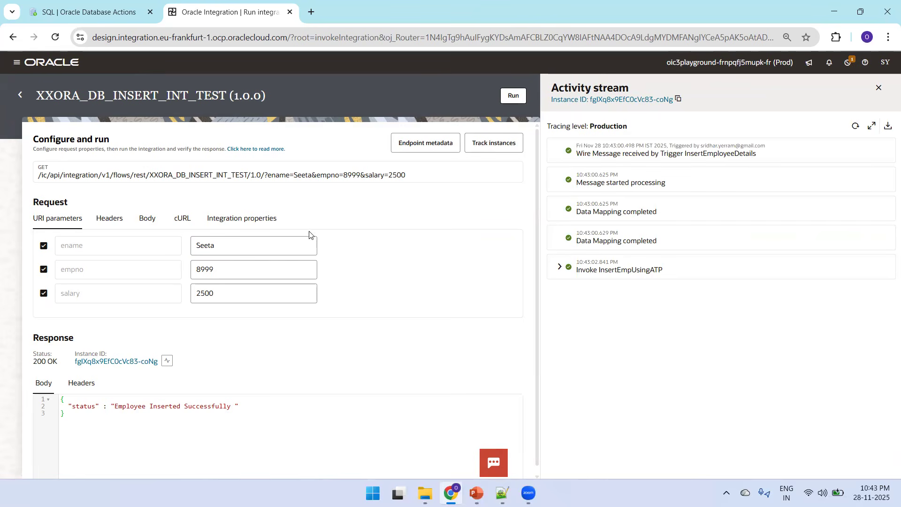
Step: Switch to the SQL worksheet and rerun the EMP query ordered by empno descending
key("ctrl+Tab")
left_click(421, 147)
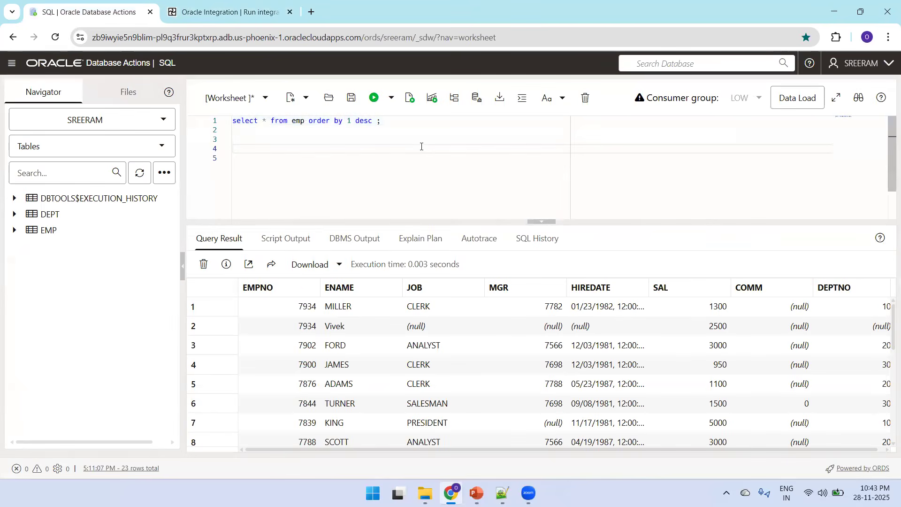
key("ctrl+a")
key("ctrl+Return")
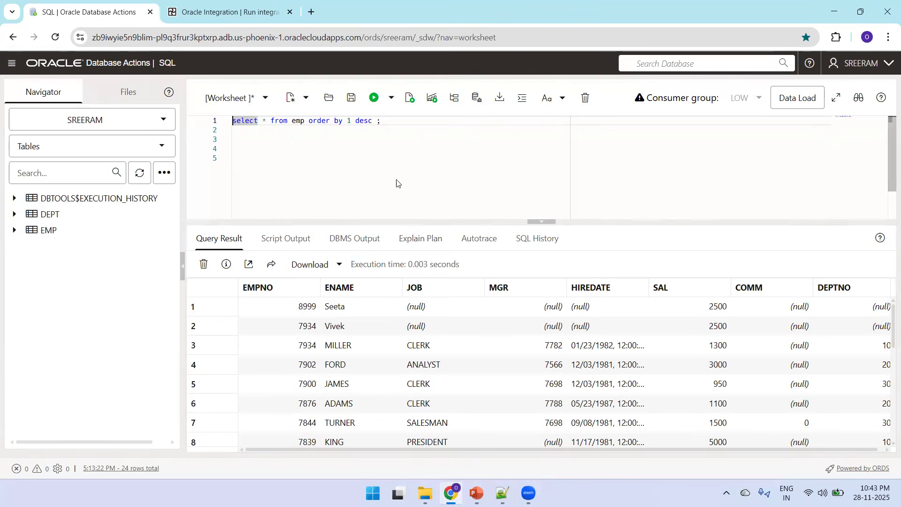
Step: Switch back to the run page and run the integration with empno 9001 and ename Vani
key("ctrl+Tab")
left_click(237, 265)
key("BackSpace")
key("BackSpace")
key("BackSpace")
key("BackSpace")
type("9001")
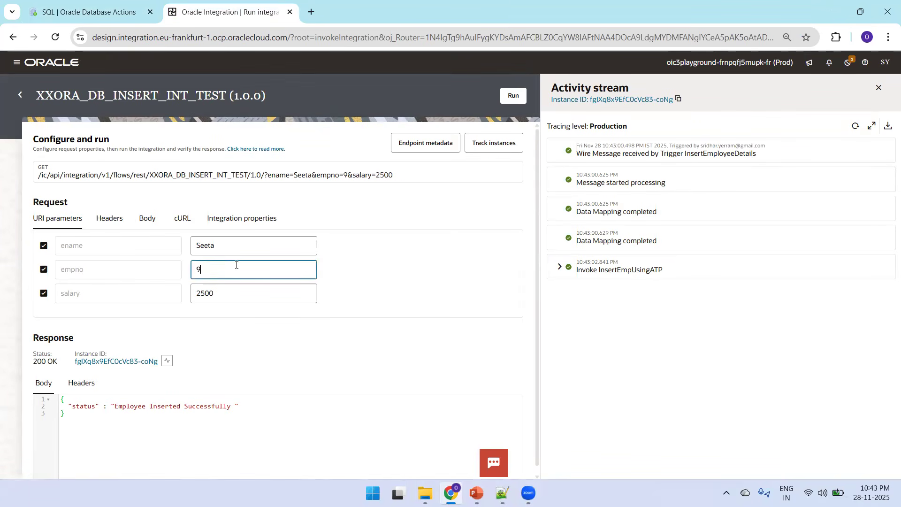
left_click(231, 247)
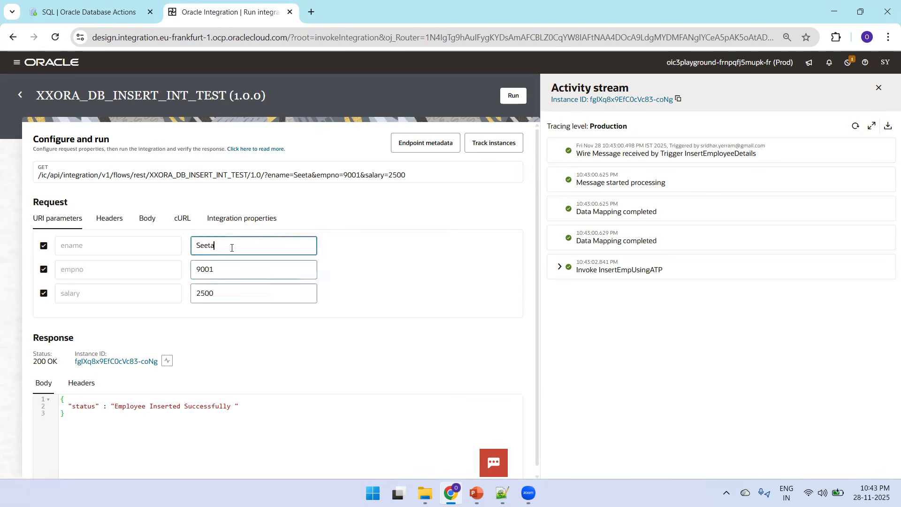
key("BackSpace")
key("BackSpace")
key("BackSpace")
key("BackSpace")
key("BackSpace")
type("Vani")
left_click(516, 95)
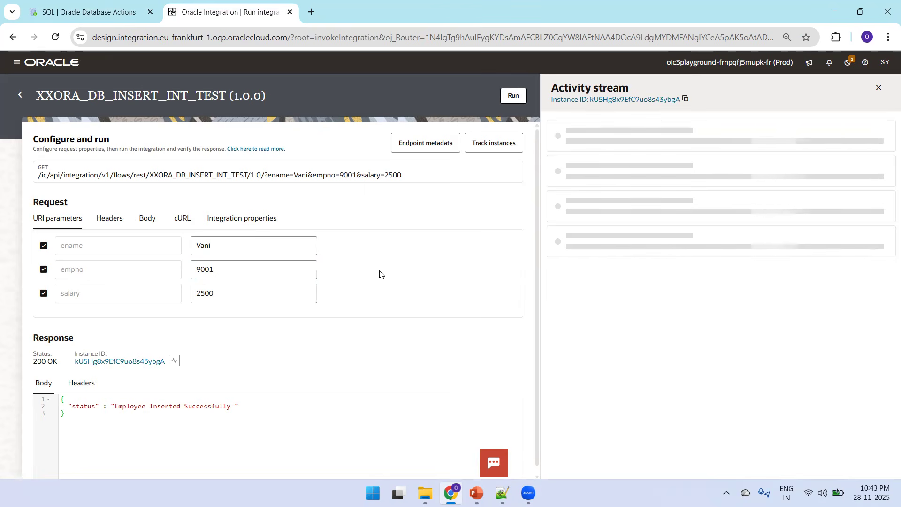
Step: Refresh the activity stream to review how the run passed through the Switch
key("ctrl+Tab")
key("ctrl+Tab")
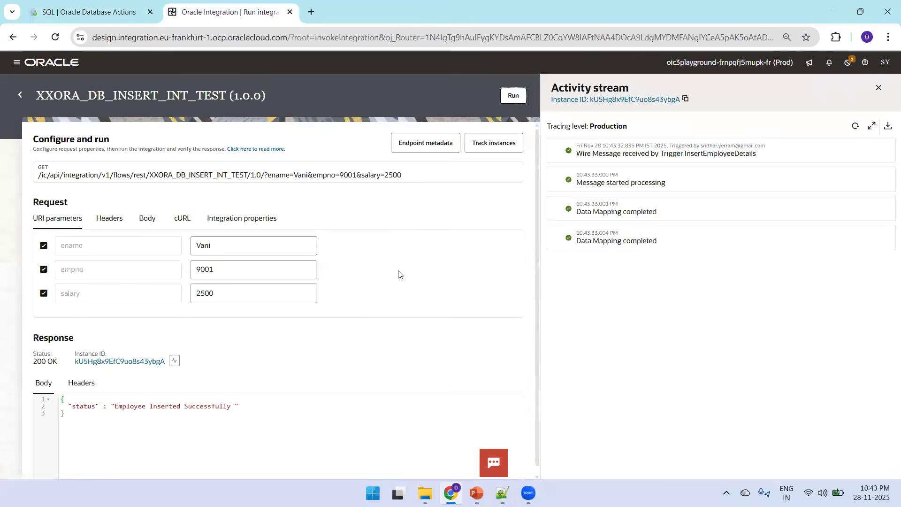
left_click(854, 131)
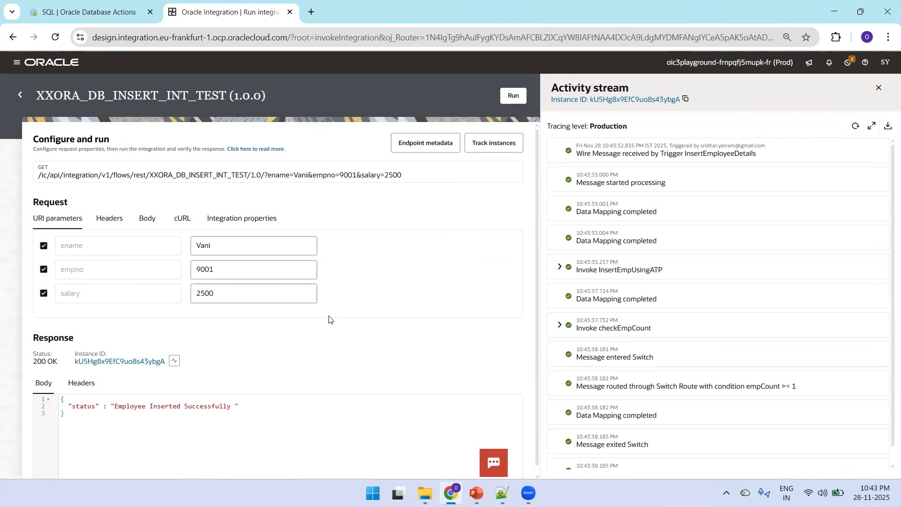
Step: Clear the ename, empno and salary parameters, run the integration with empty values and highlight the response status
left_click(282, 264)
key("BackSpace")
key("BackSpace")
key("BackSpace")
key("BackSpace")
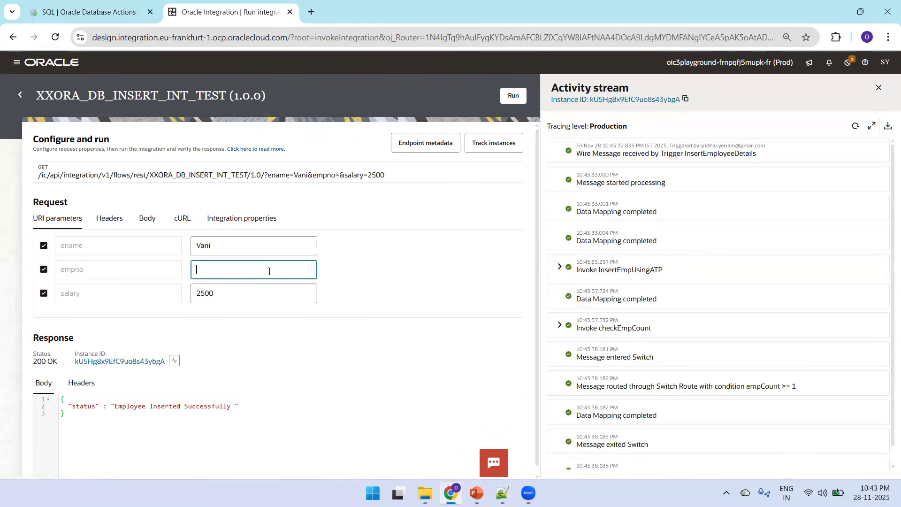
key("shift+Tab")
key("BackSpace")
double_click(248, 293)
key("BackSpace")
left_click(513, 96)
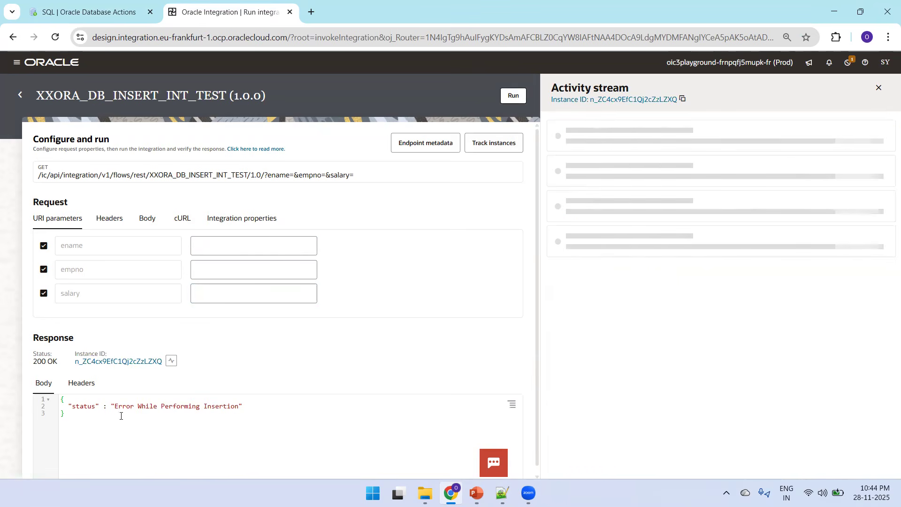
left_click_drag(108, 406, 249, 405)
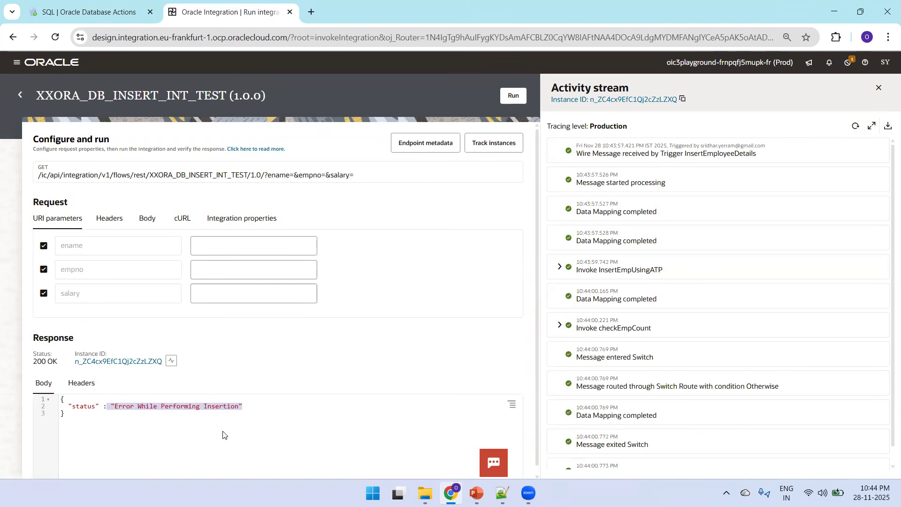
left_click(271, 414)
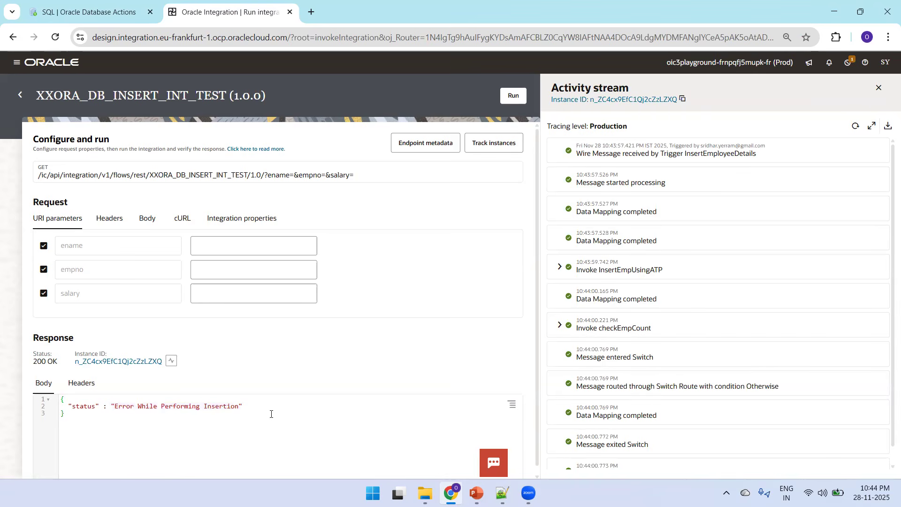